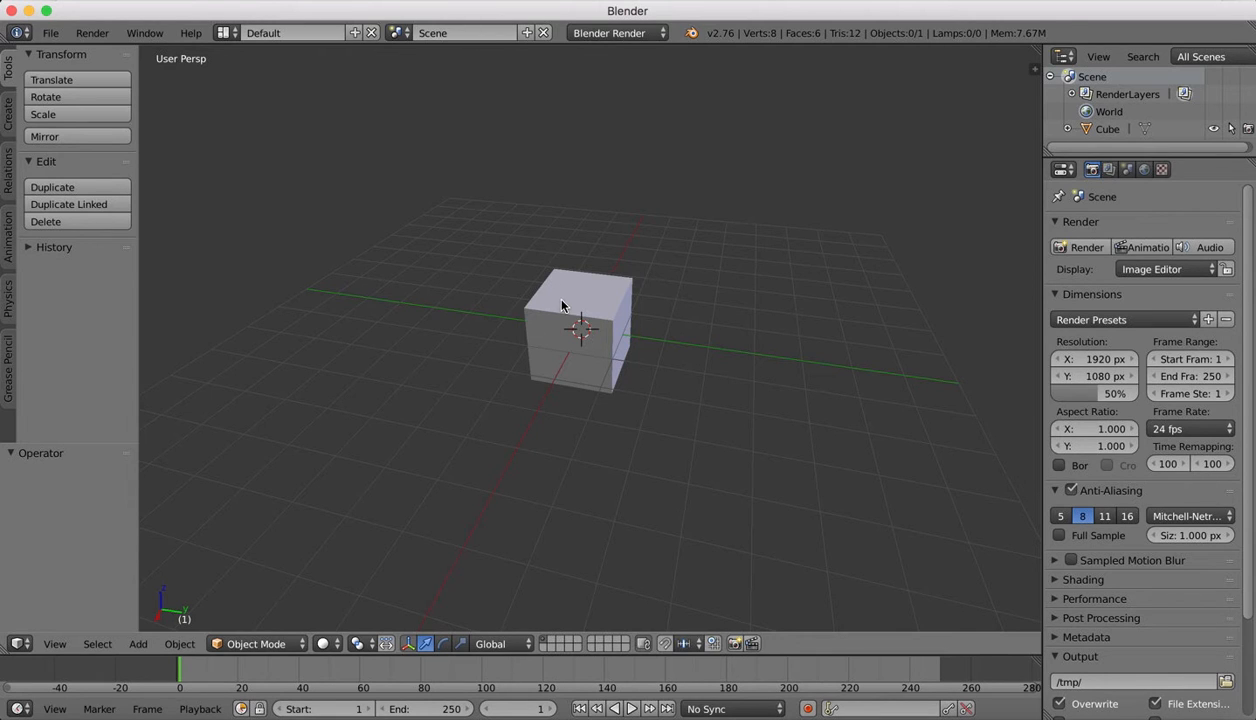
- Delete the default cube from the scene
right_click(560, 300)
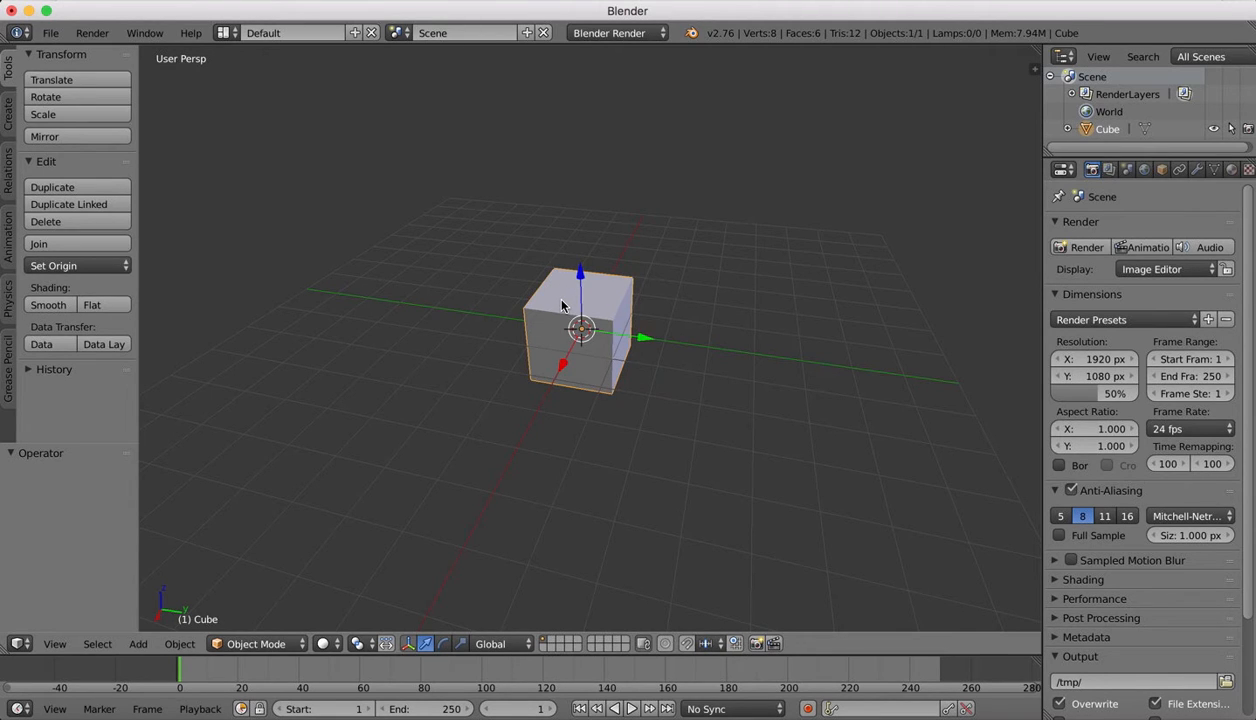
key(x)
click(553, 303)
- Add a UV sphere with 36 segments and 21 rings
click(8, 108)
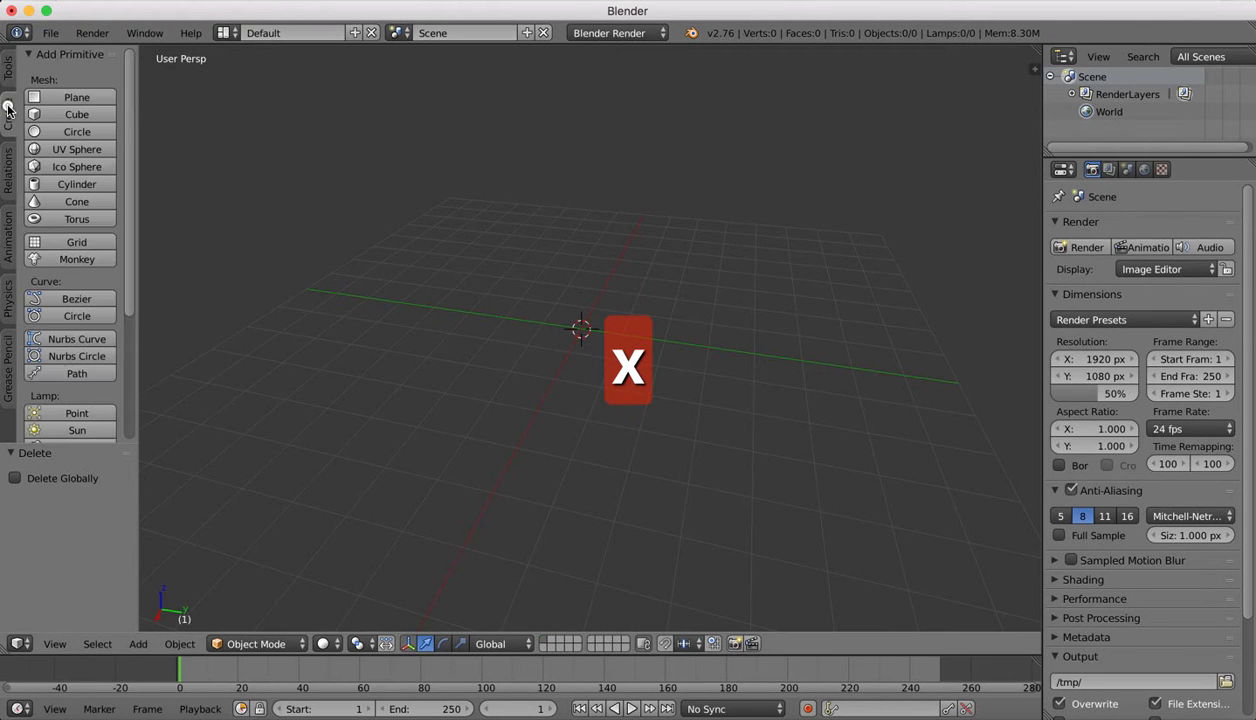
click(77, 149)
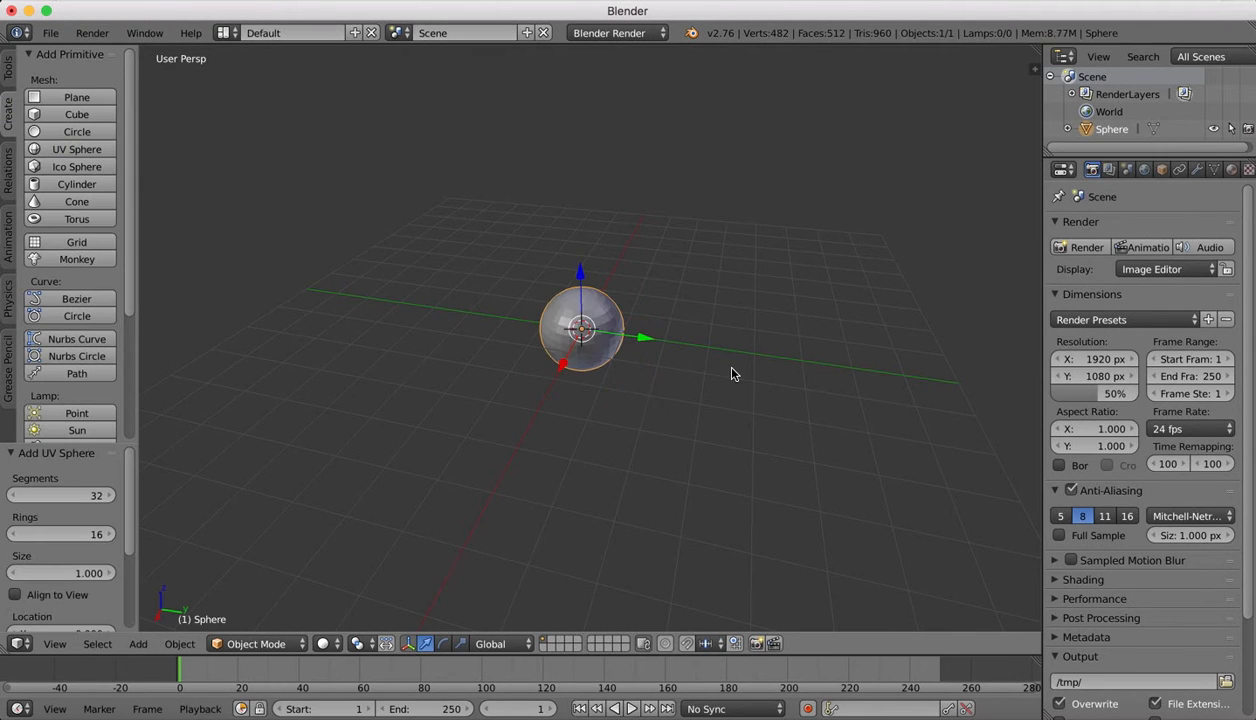
click(107, 495)
click(107, 495)
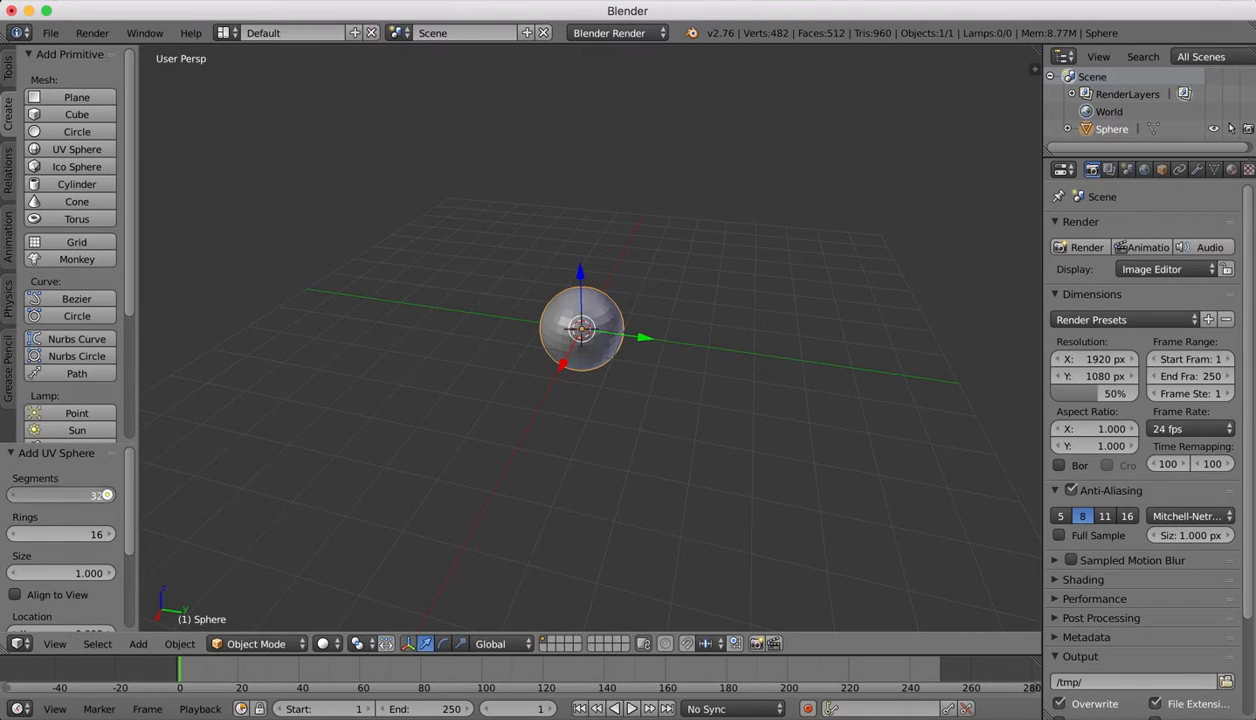
click(107, 495)
click(107, 495)
click(108, 534)
click(108, 534)
click(108, 534)
click(108, 534)
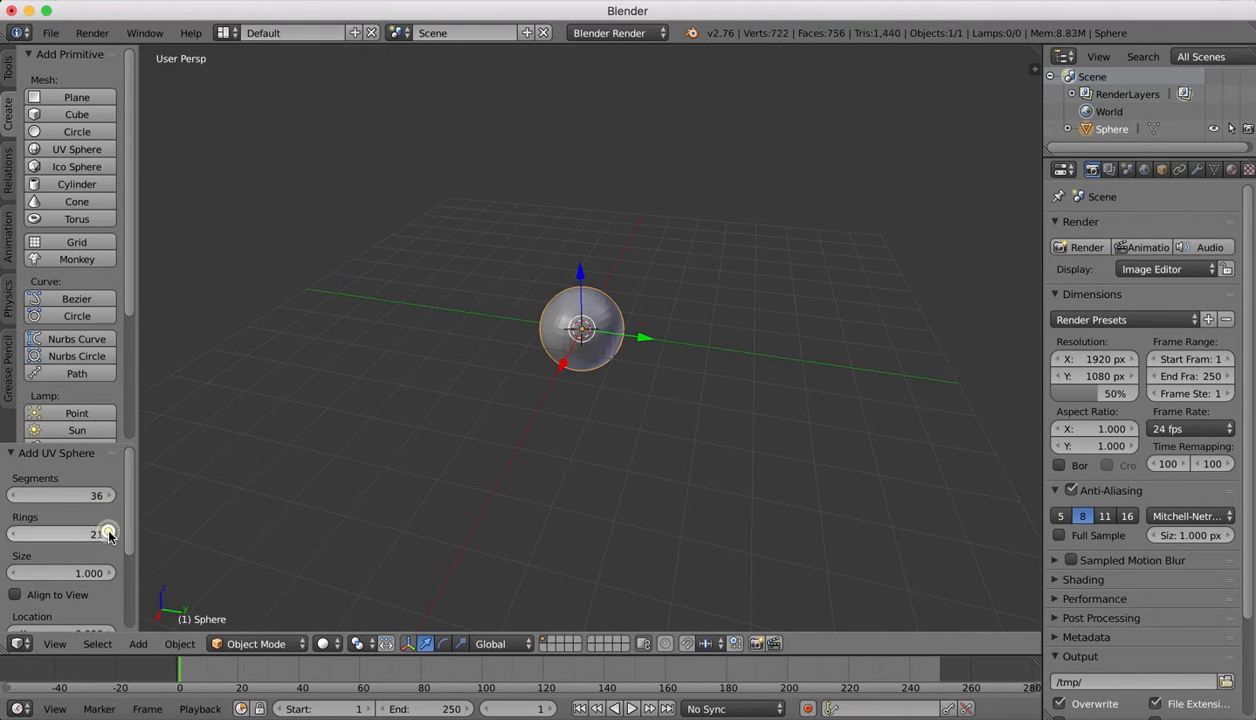
click(108, 534)
- Scale the sphere up uniformly to about 1.56 times its size and give it smooth shading
key(s)
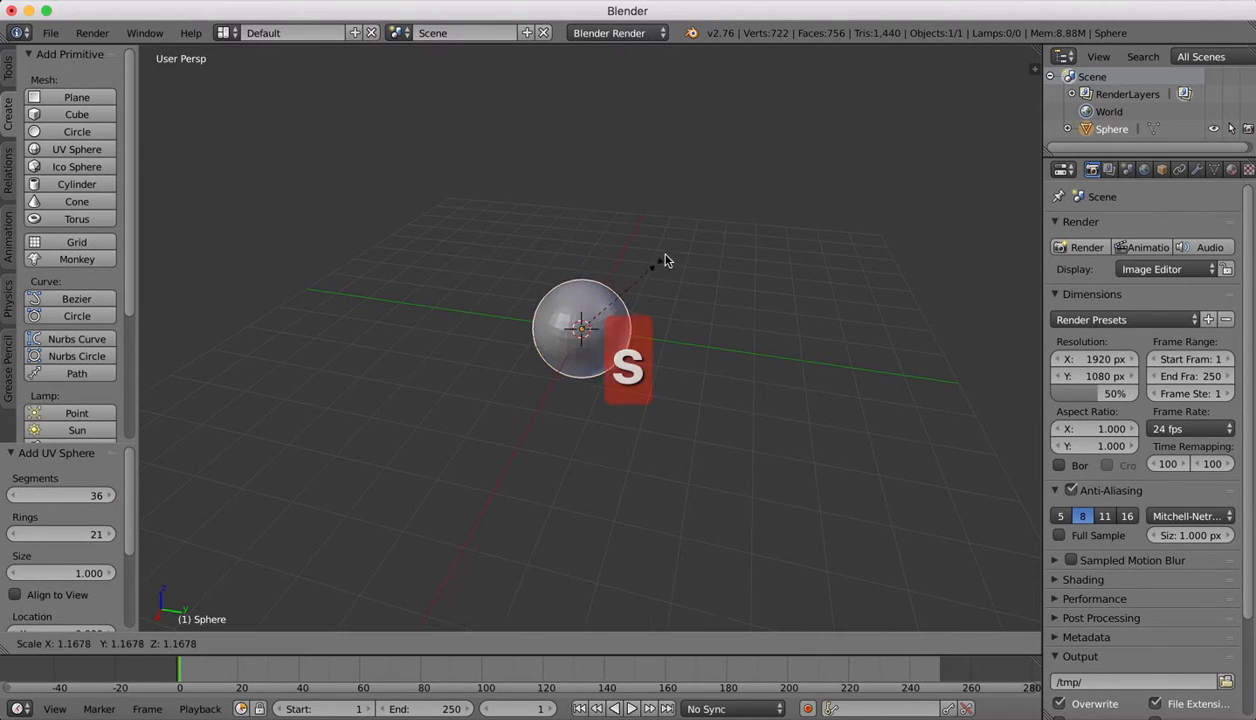
click(666, 237)
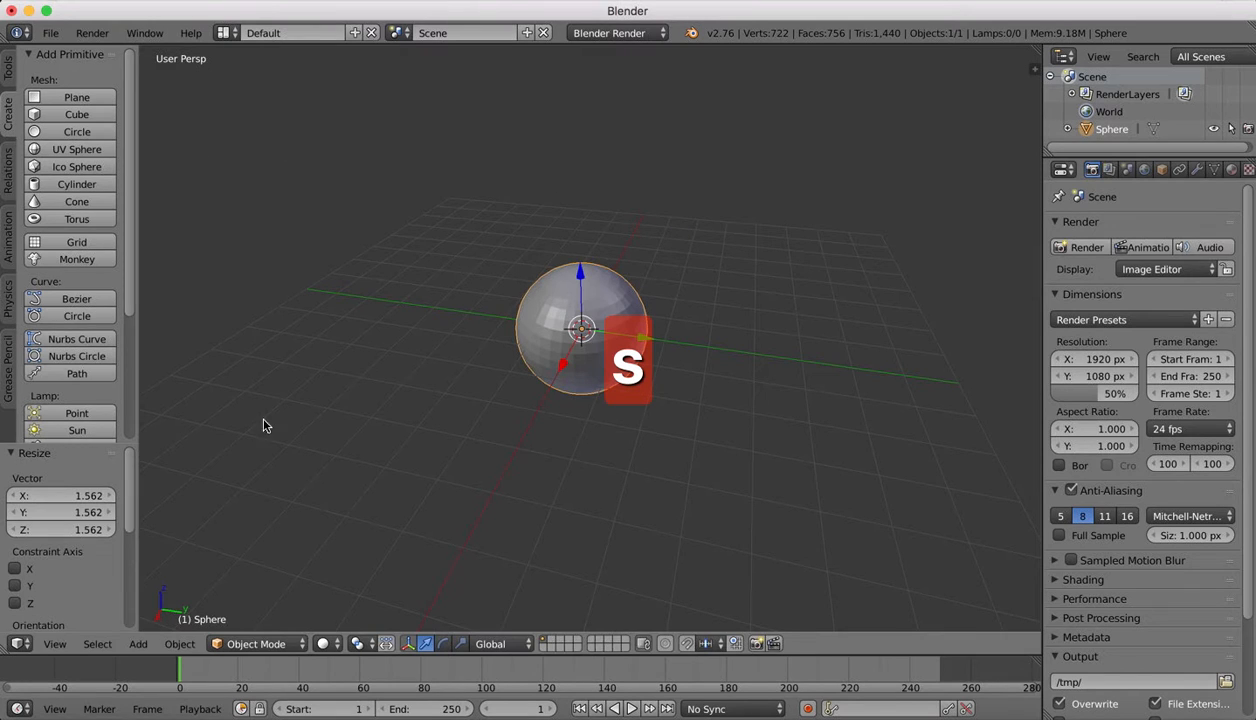
click(10, 68)
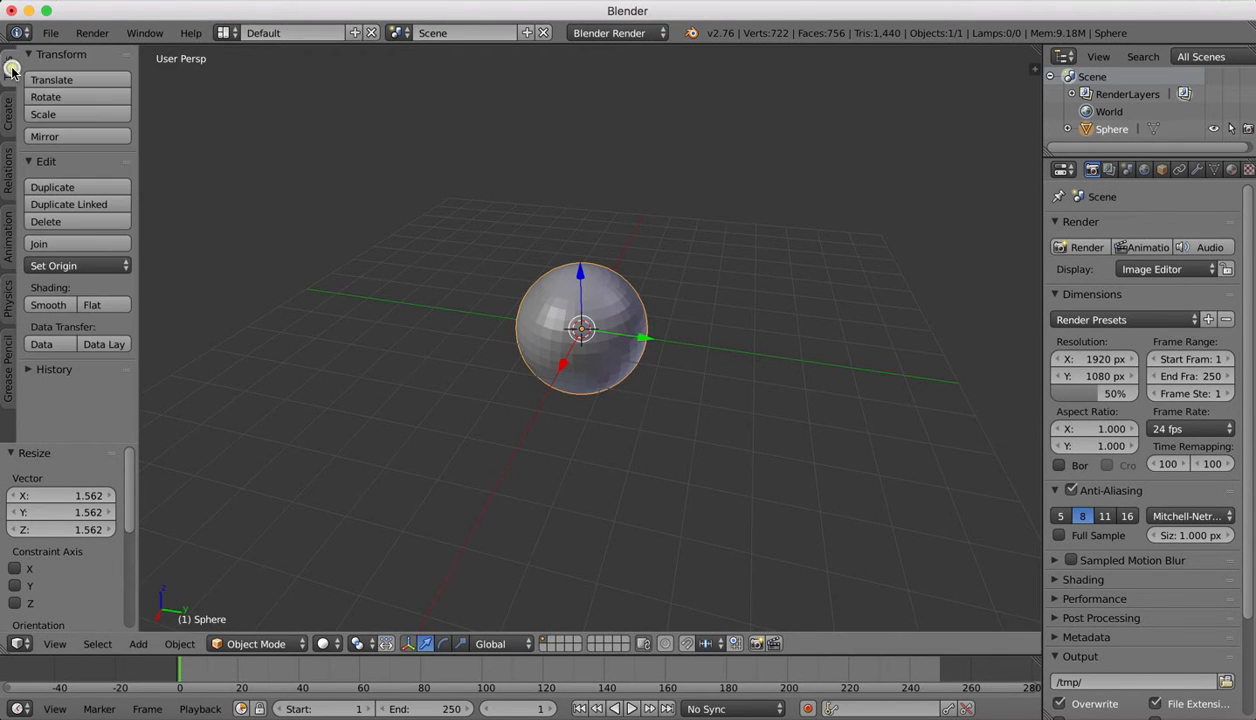
click(48, 305)
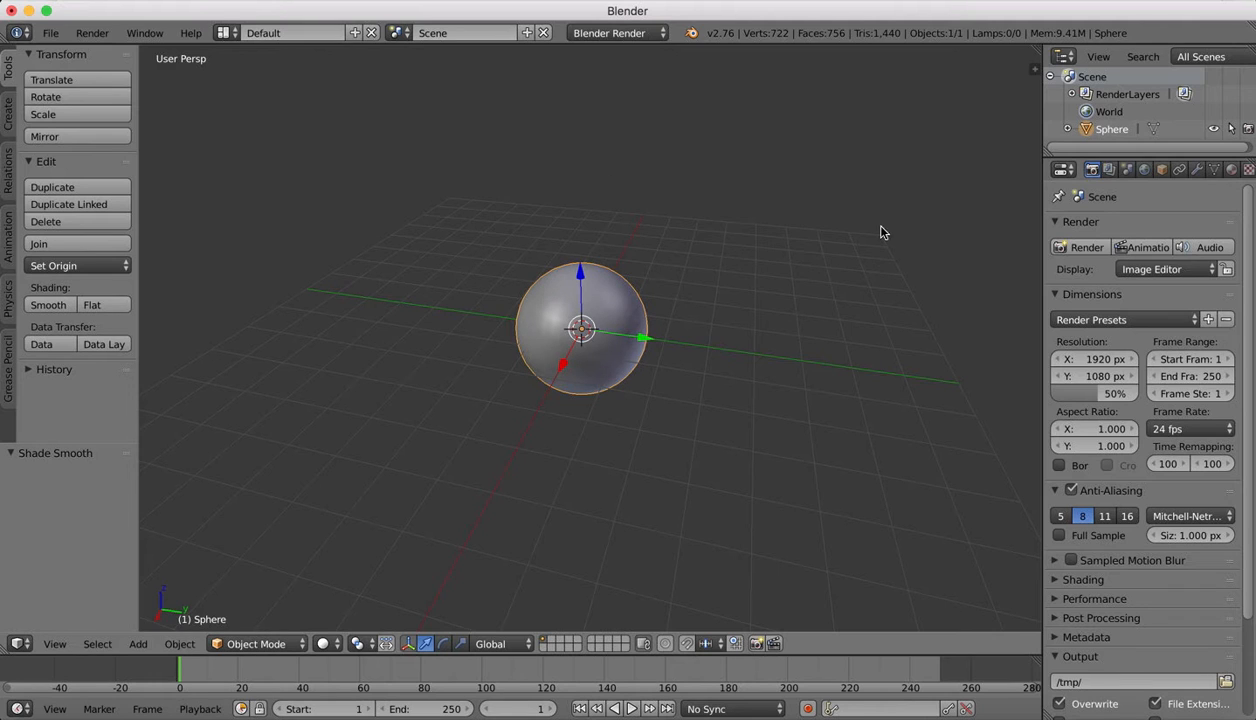
- Add a Subdivision Surface modifier to the sphere with 2 view subdivisions and collapse its settings
click(1196, 169)
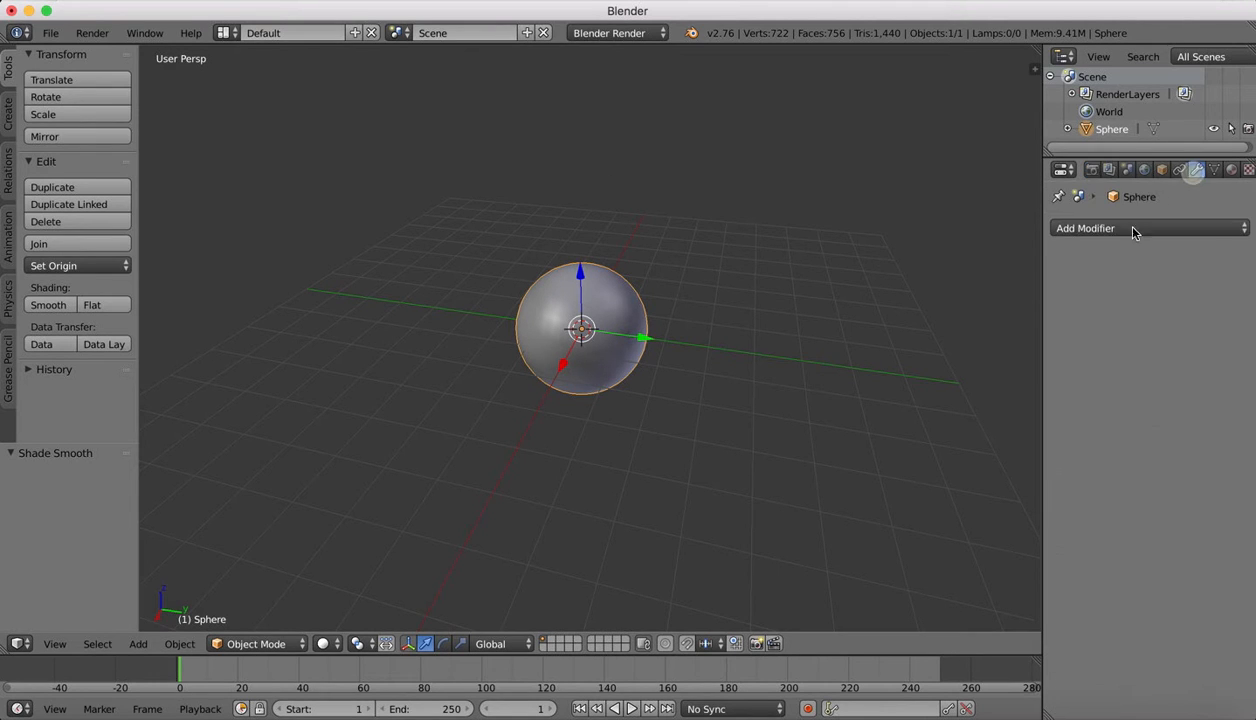
click(1138, 232)
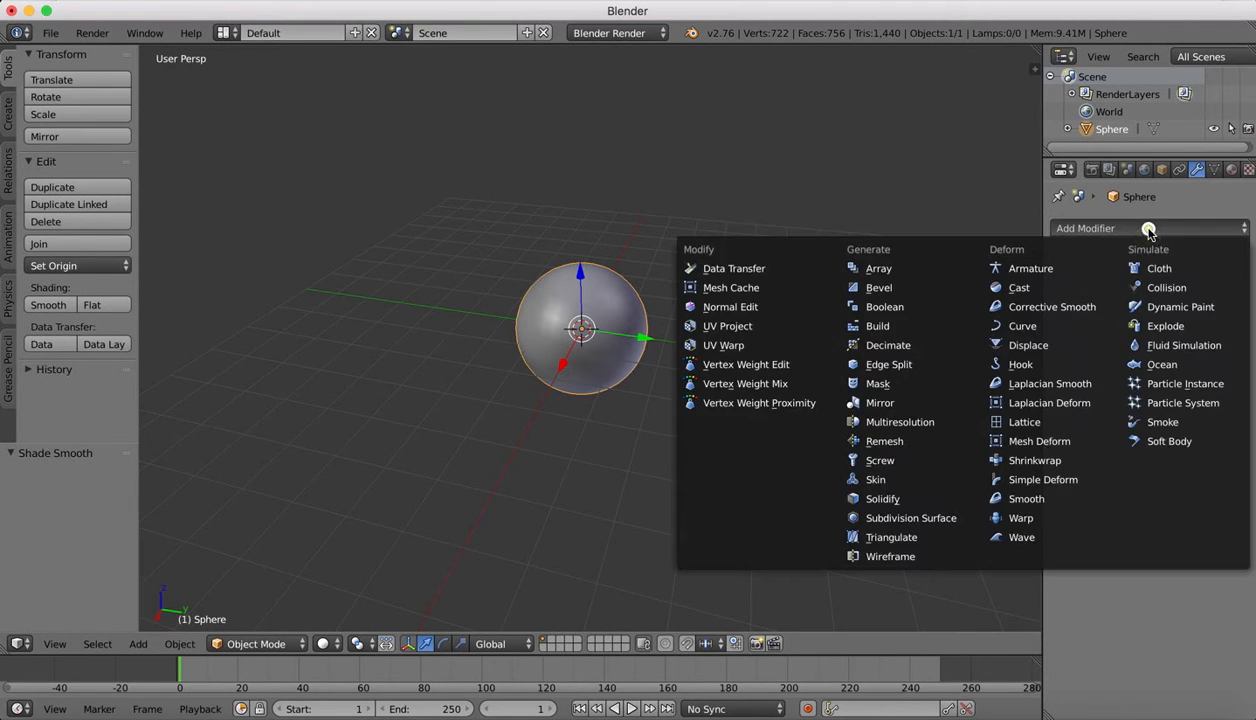
click(918, 518)
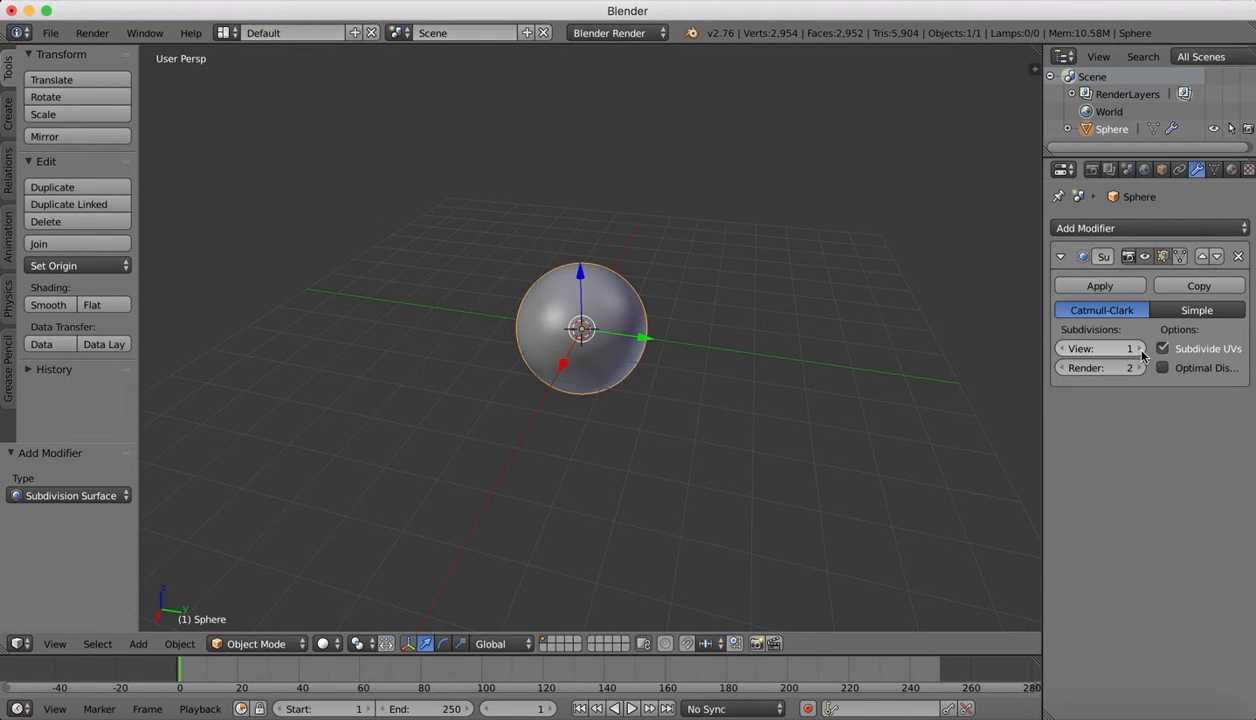
click(1141, 352)
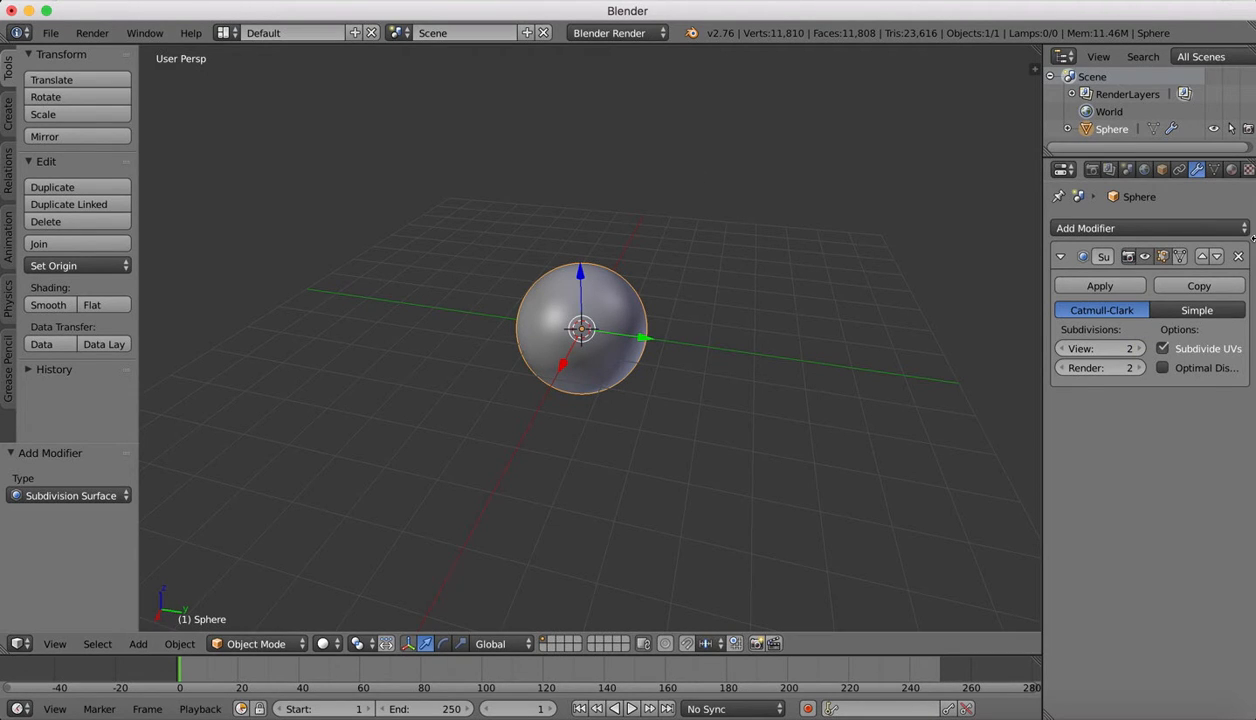
click(1057, 257)
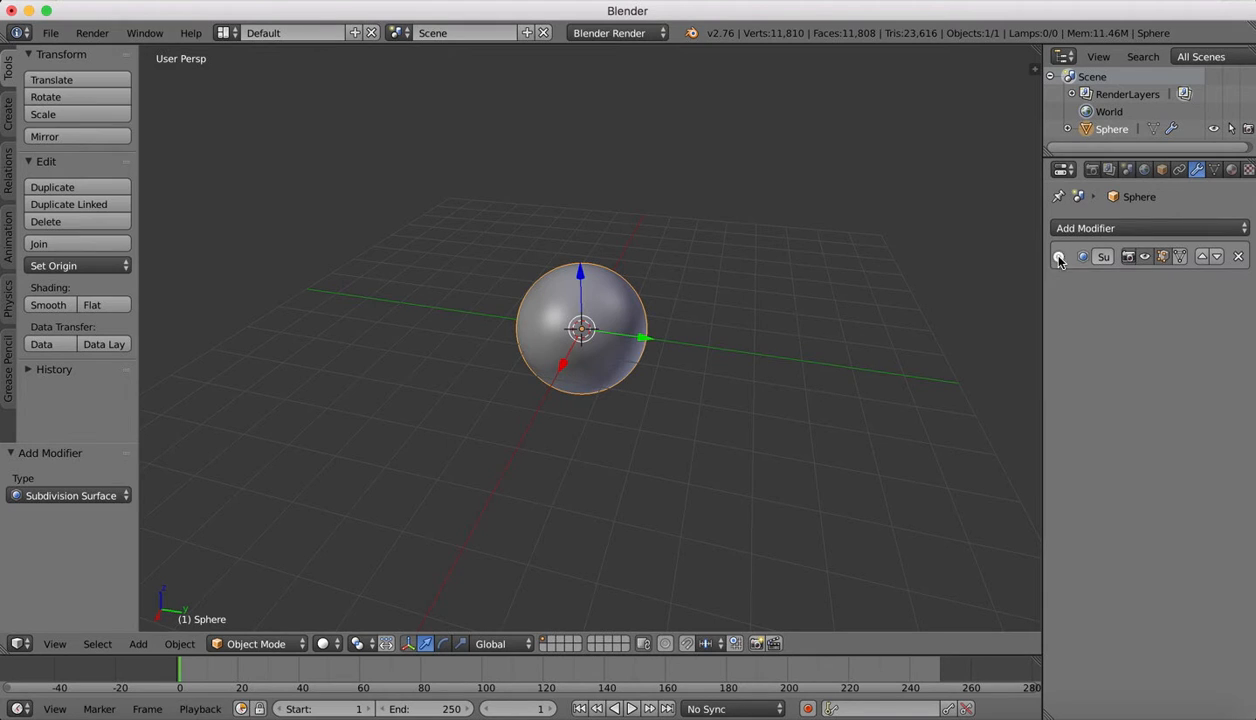
- Add a Collision modifier to the sphere and collapse its settings
click(1149, 230)
click(1145, 284)
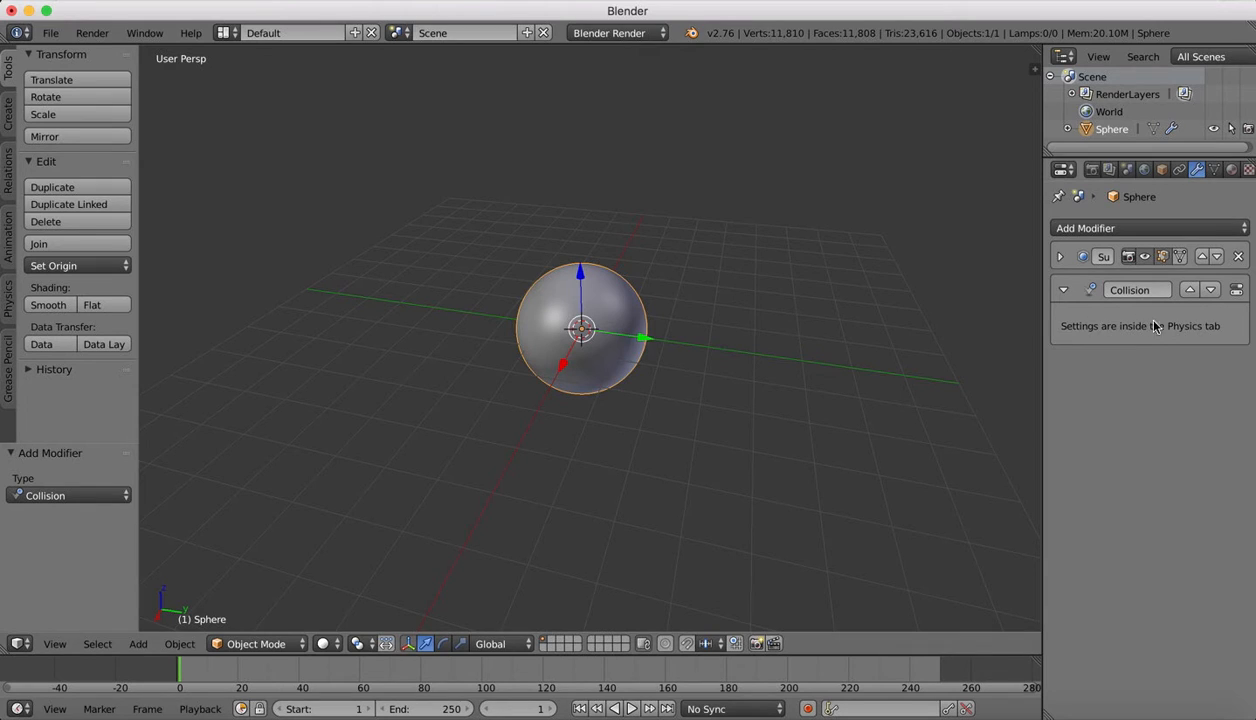
click(1068, 294)
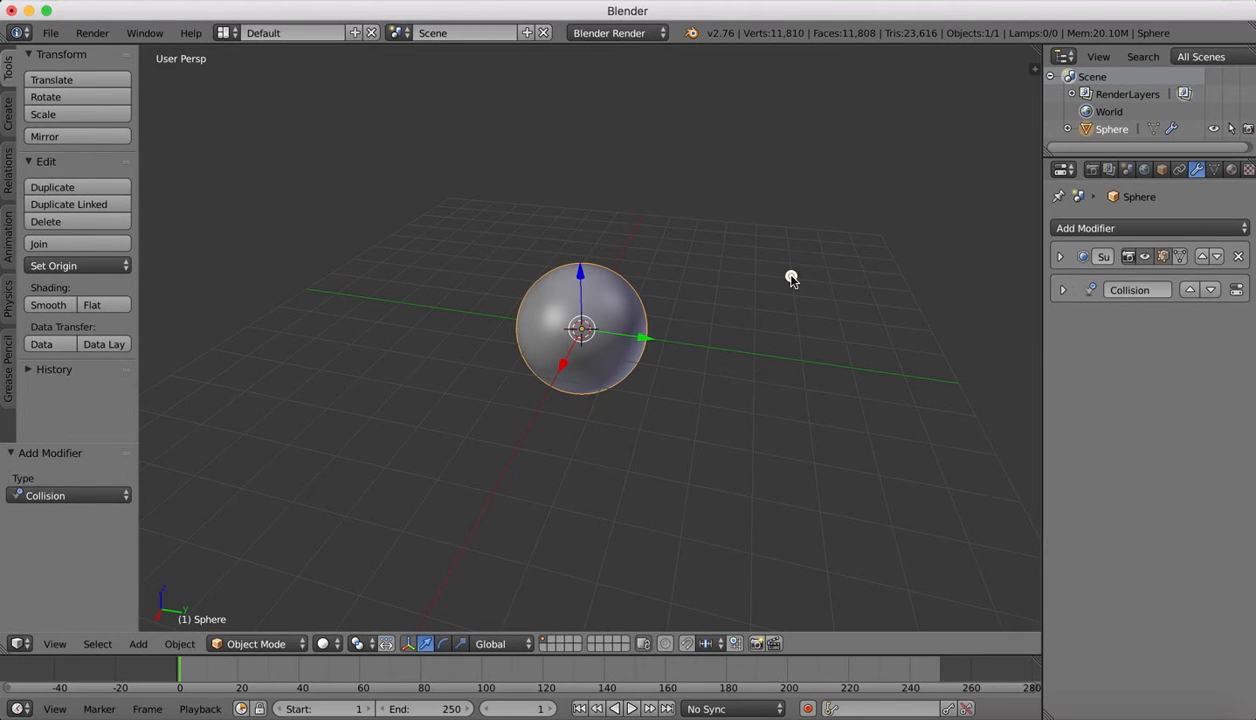
- Add a plane, raise it about 1.84 units along Z above the sphere, and scale it up about 2.14 times
click(6, 107)
click(80, 97)
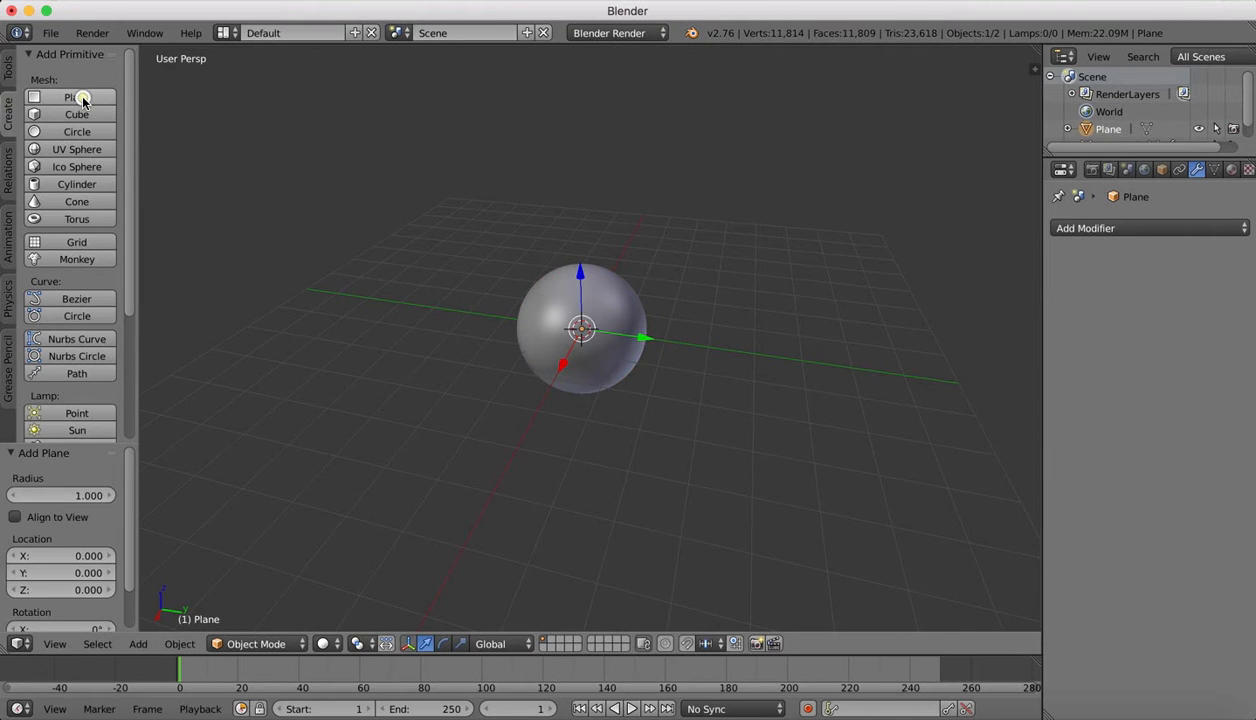
drag(585, 287, 565, 205)
key(s)
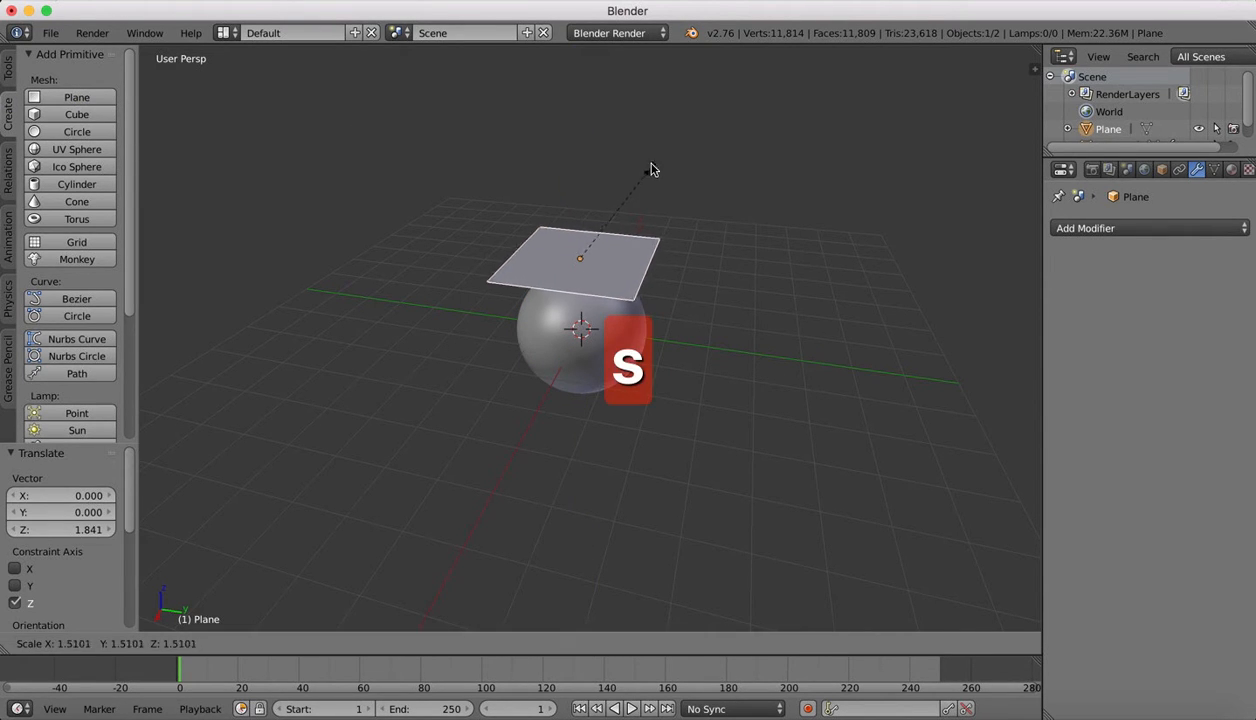
click(662, 130)
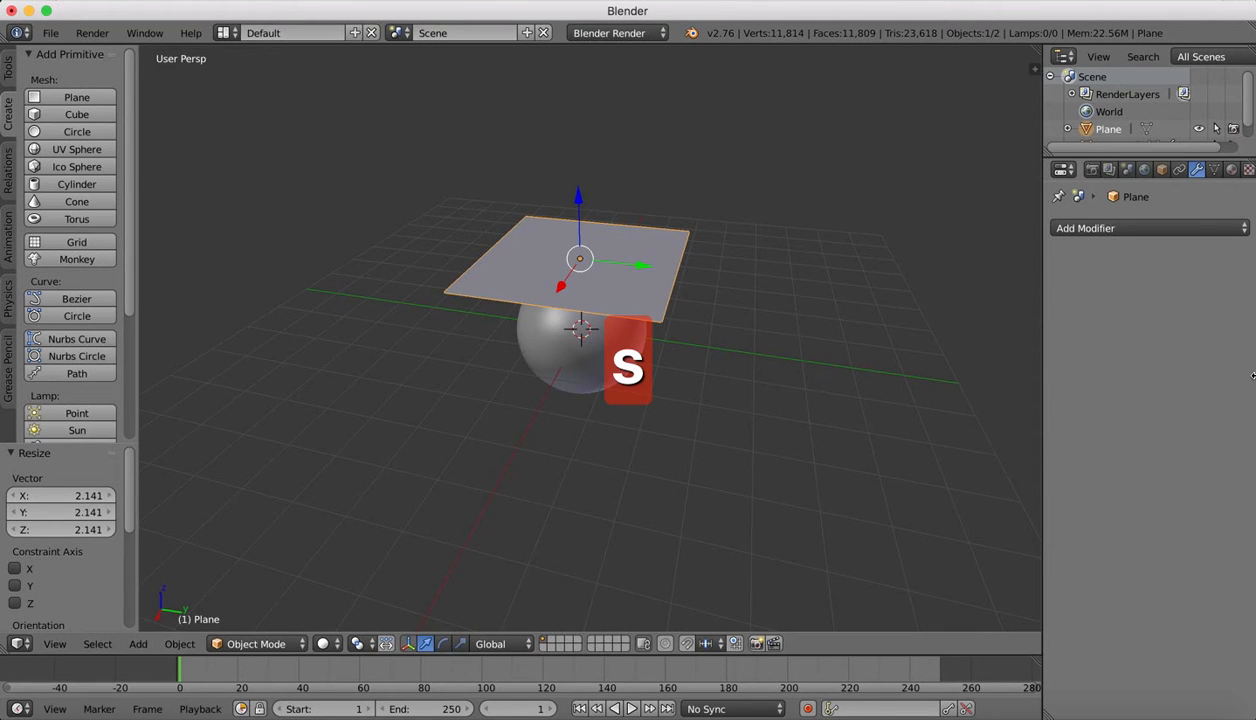
click(1149, 231)
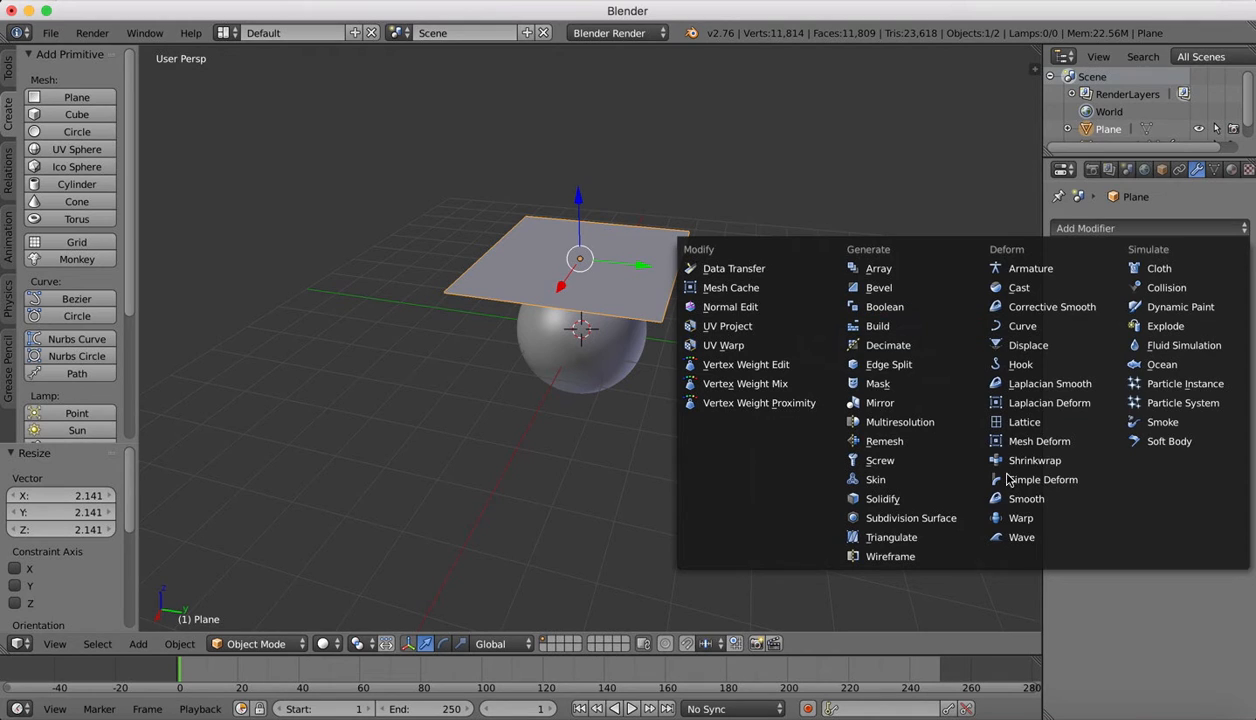
click(922, 520)
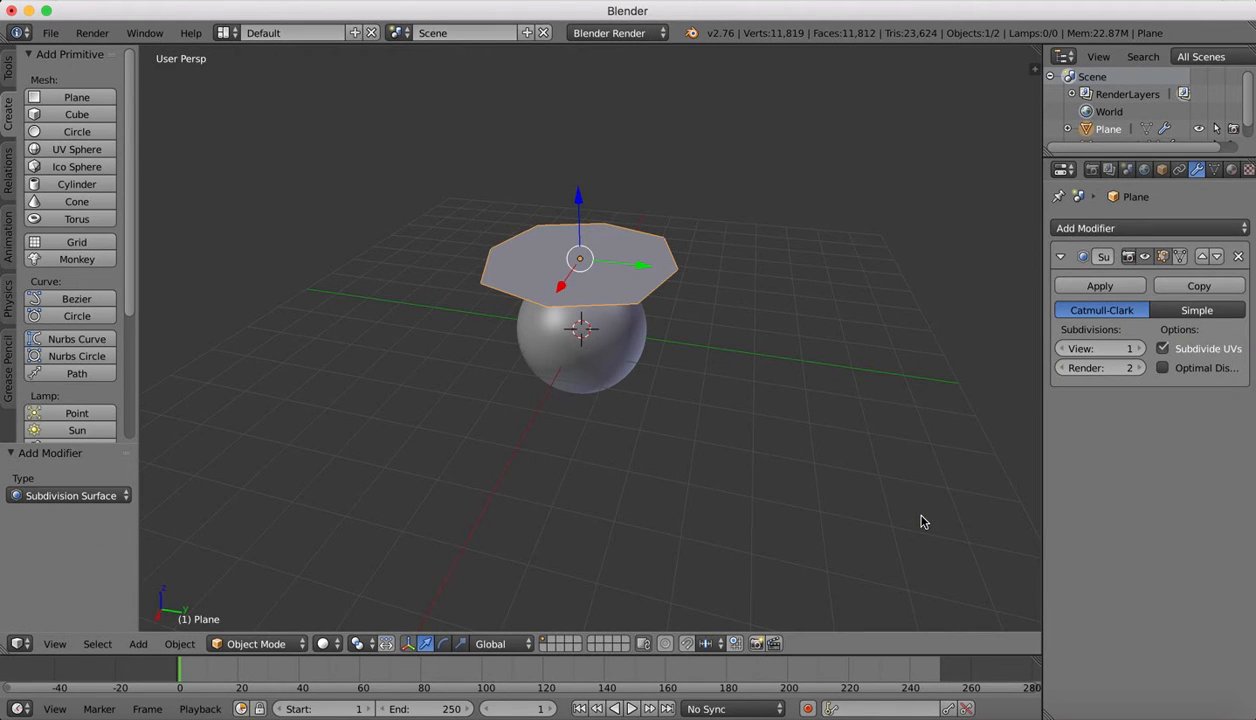
key(super+z)
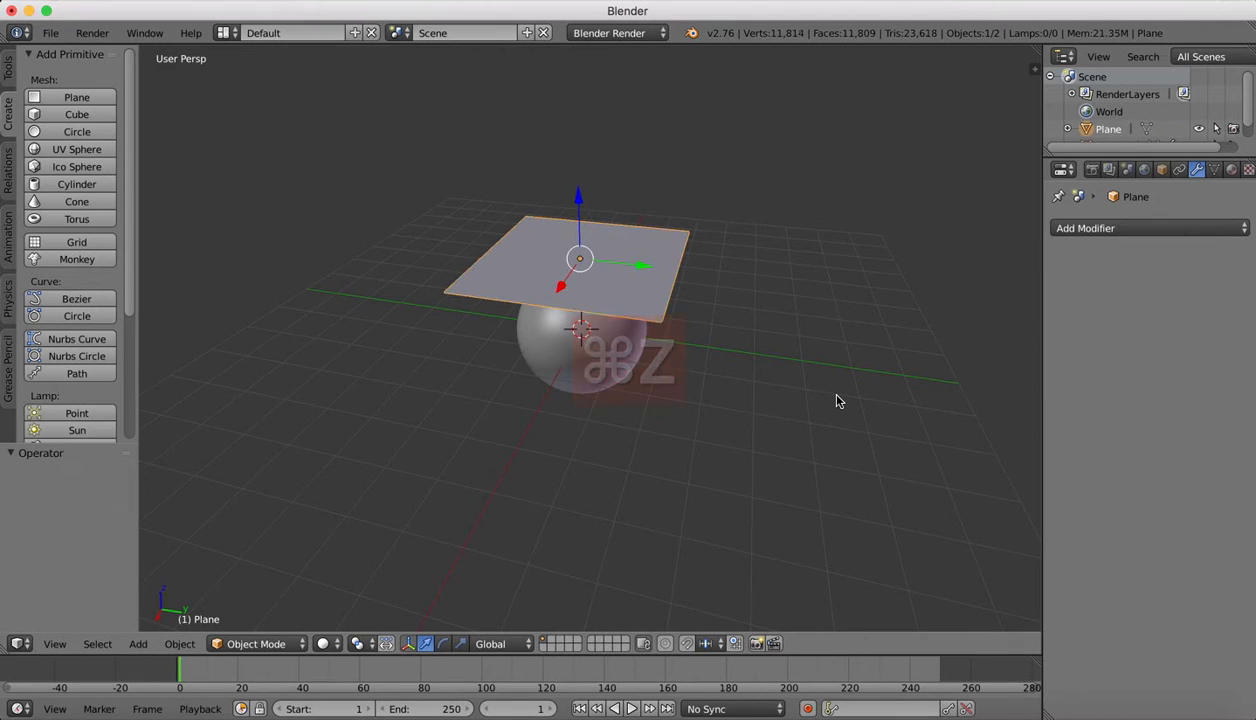
- Add a Cloth modifier to the plane
click(1155, 238)
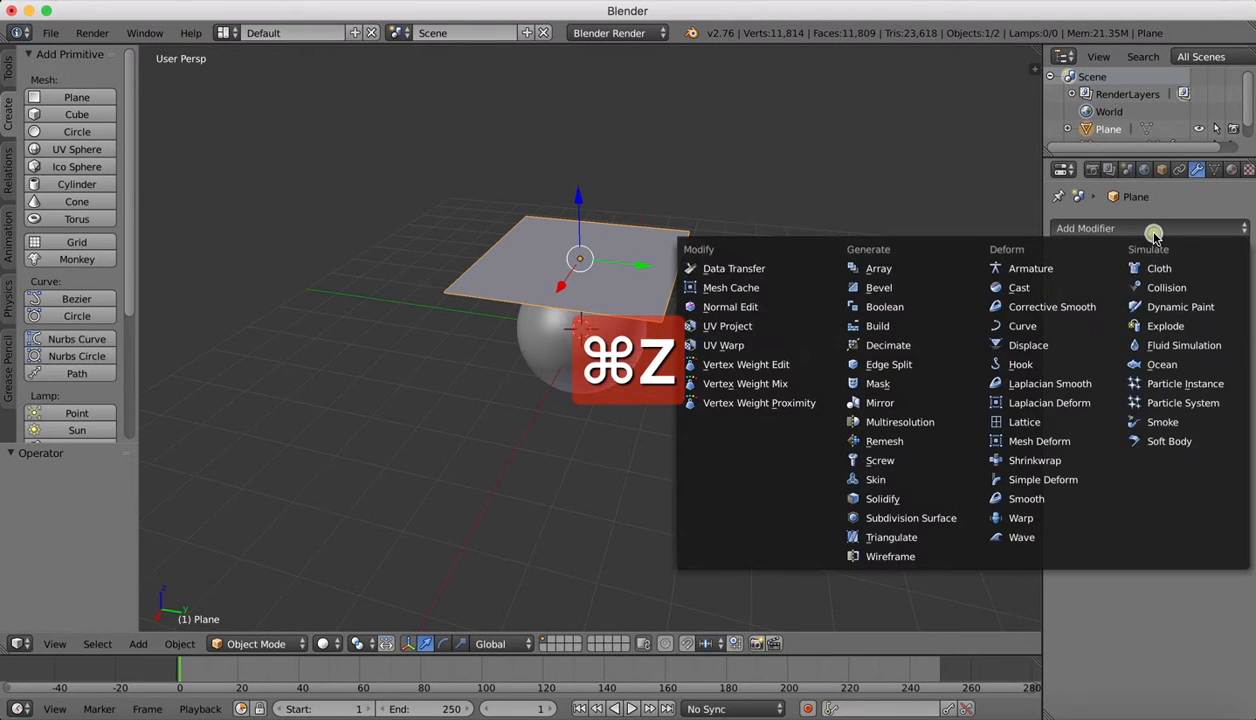
click(1127, 229)
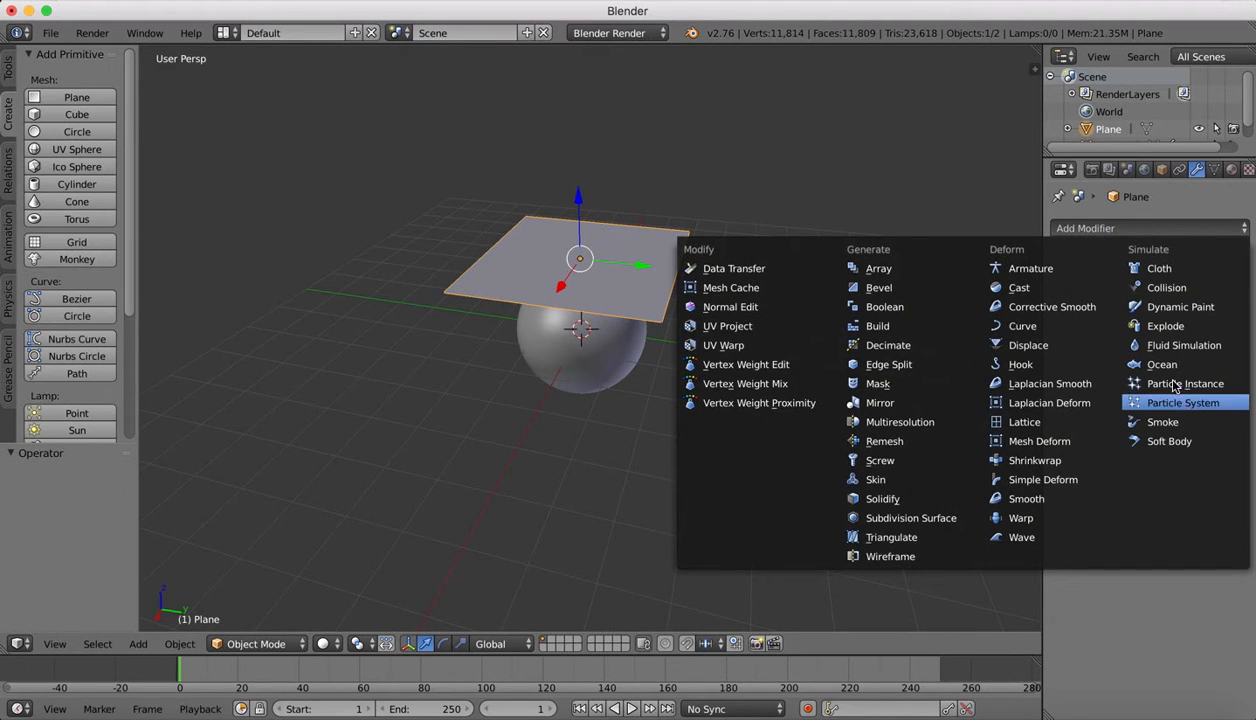
click(1160, 268)
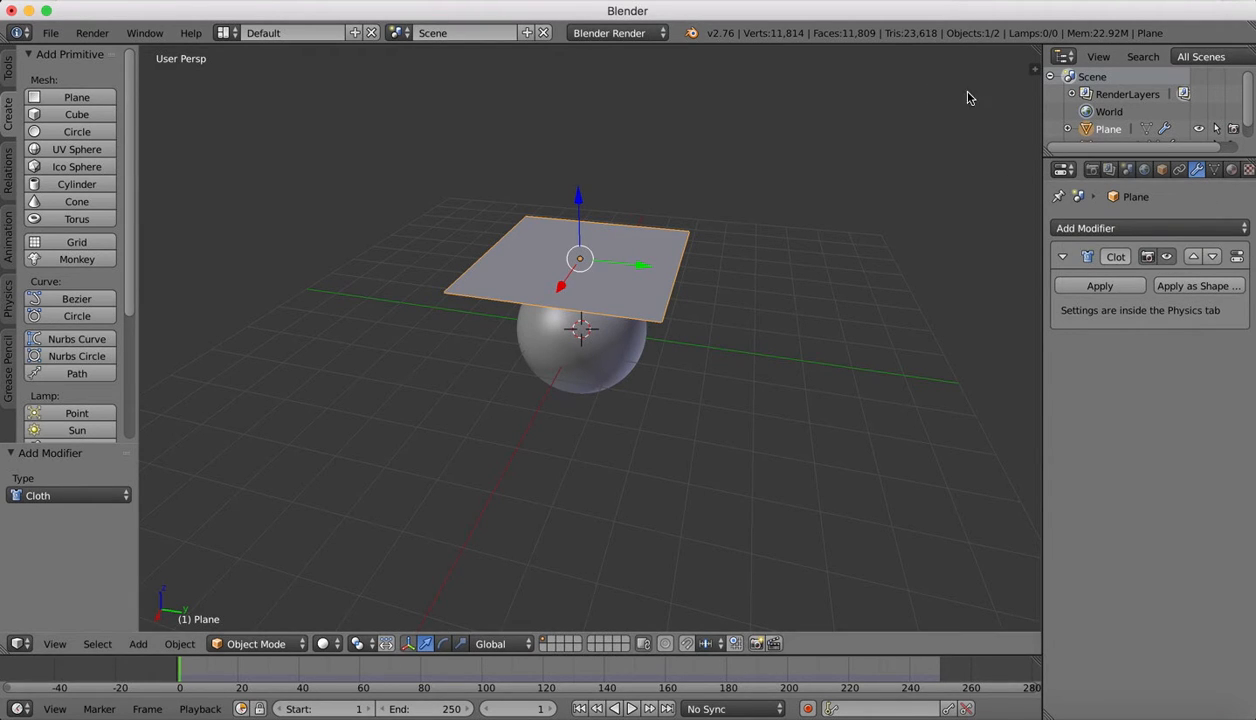
- Apply the Silk preset to the plane's cloth physics and enable Self Collision
drag(1042, 107, 986, 104)
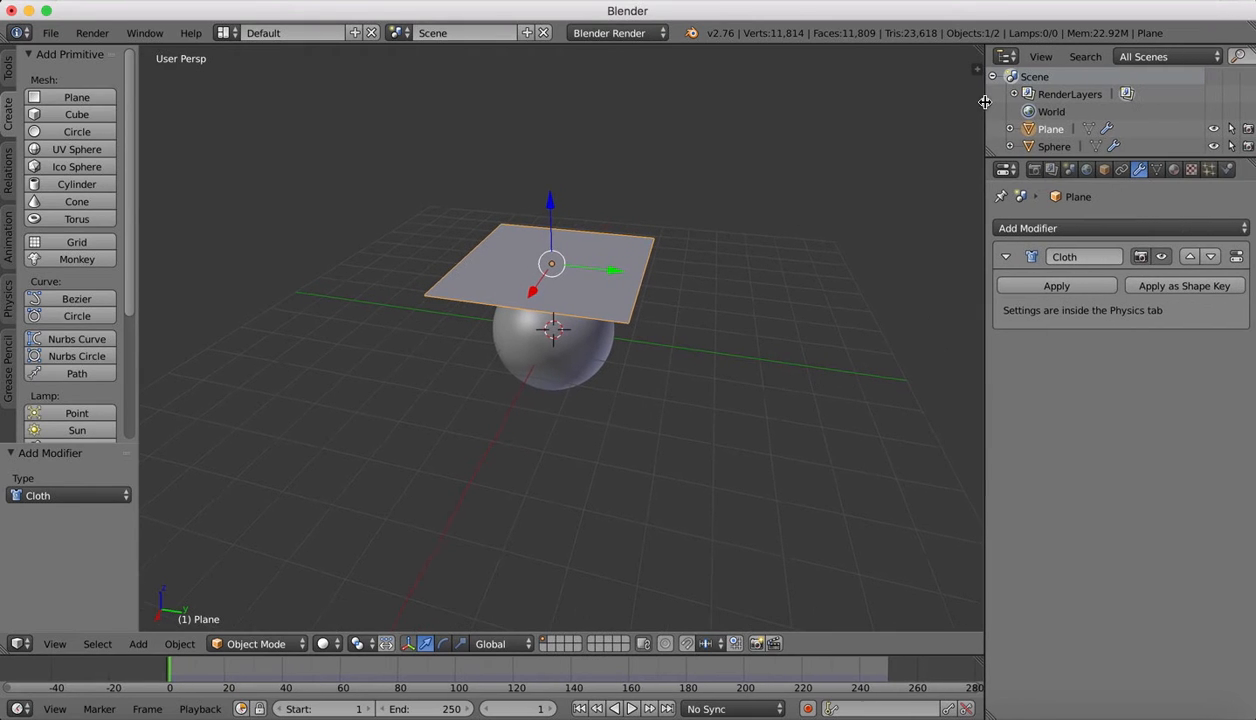
click(1229, 170)
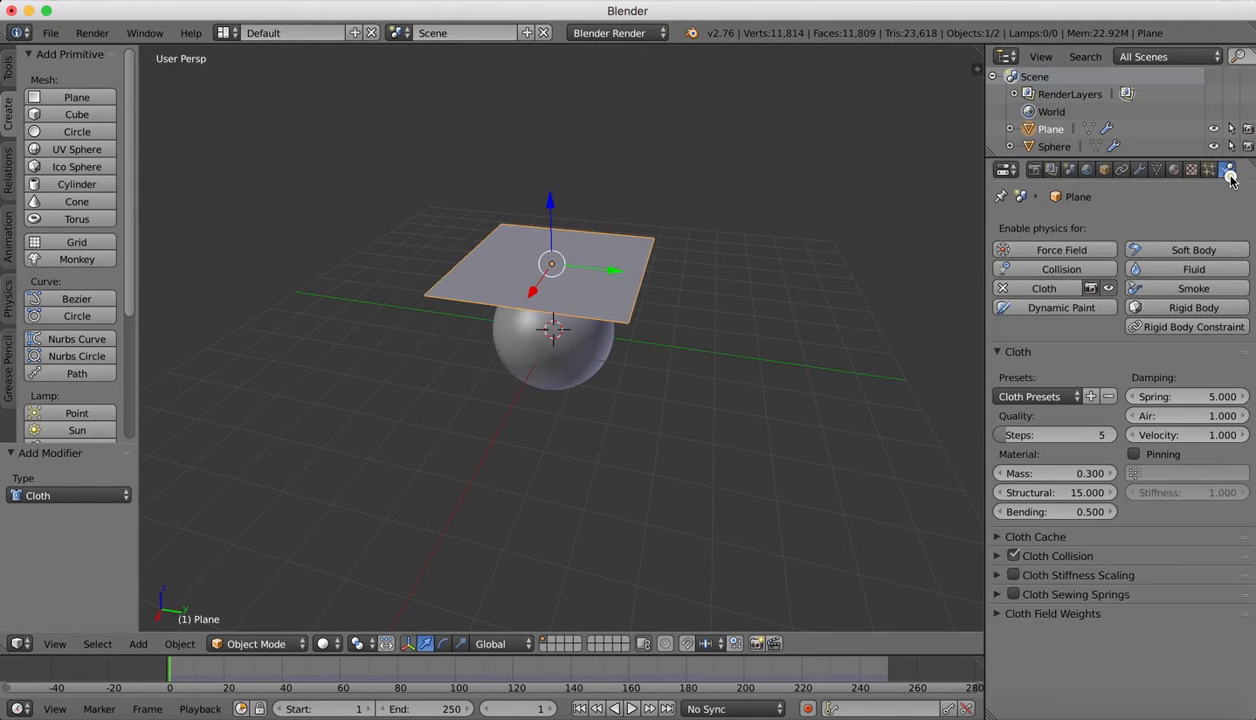
click(1064, 397)
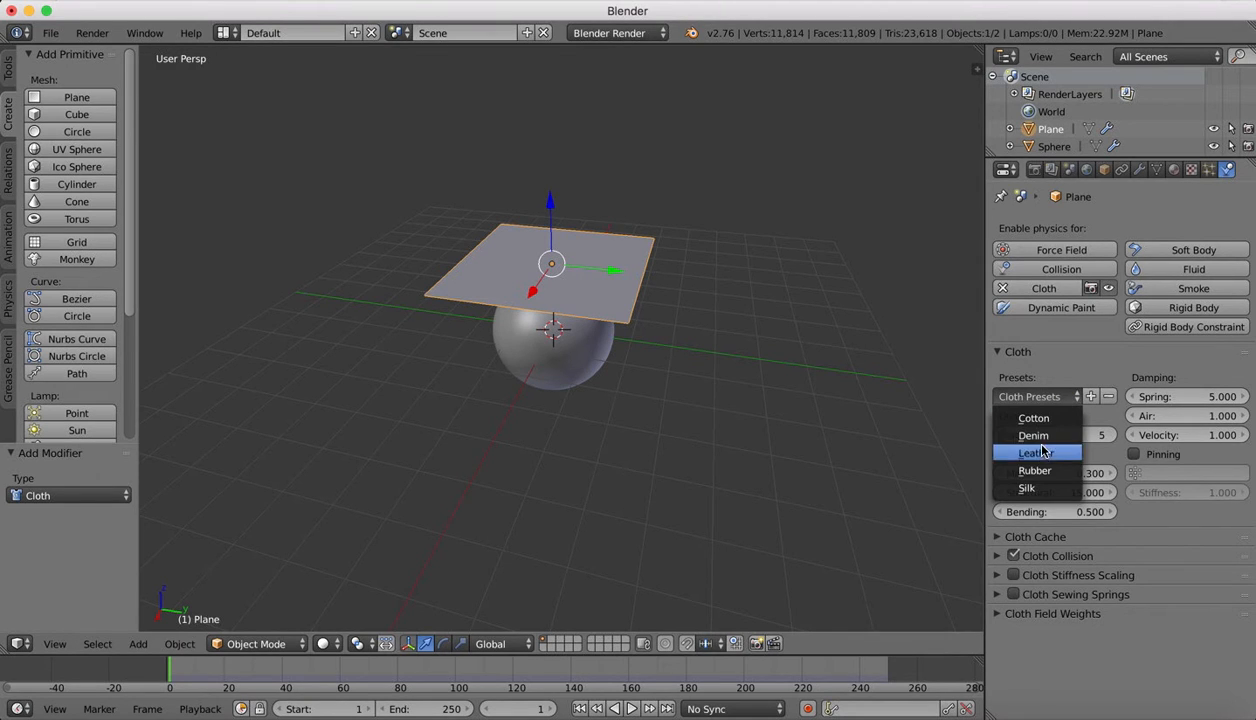
click(1030, 488)
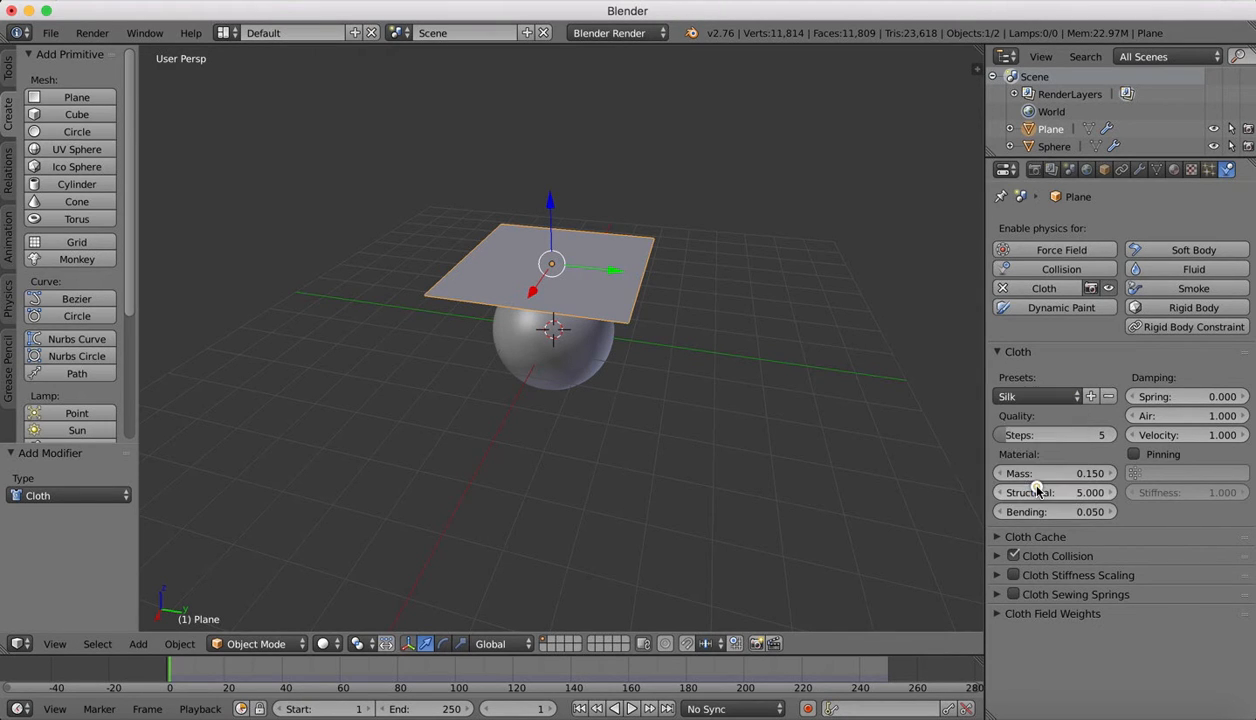
click(995, 555)
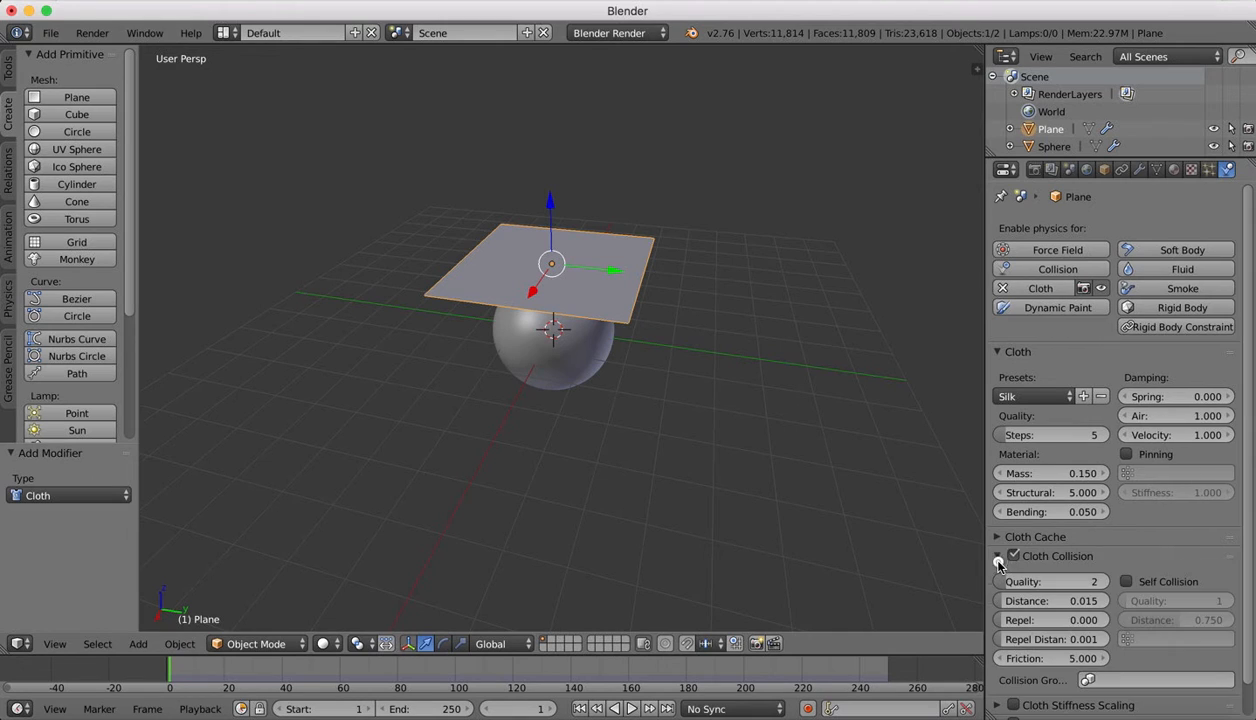
click(1126, 581)
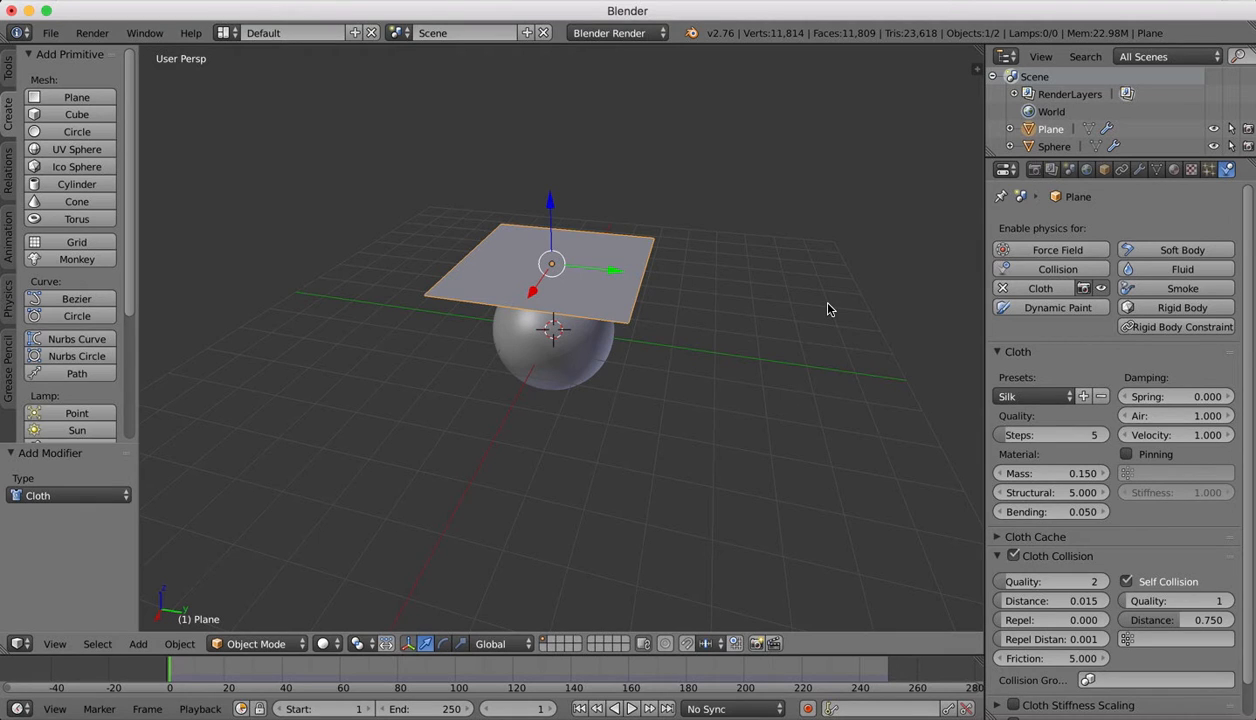
- Play the cloth simulation to check how the plane falls onto the sphere, then stop and return to frame 1
click(633, 709)
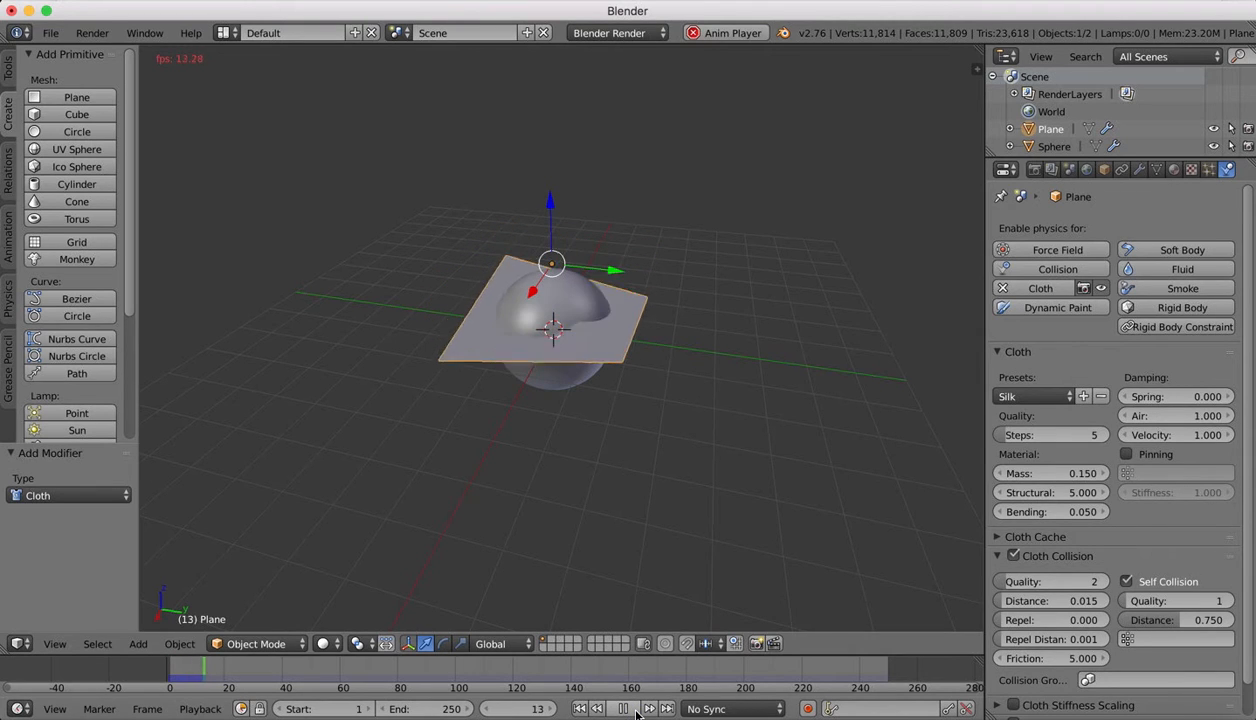
click(623, 709)
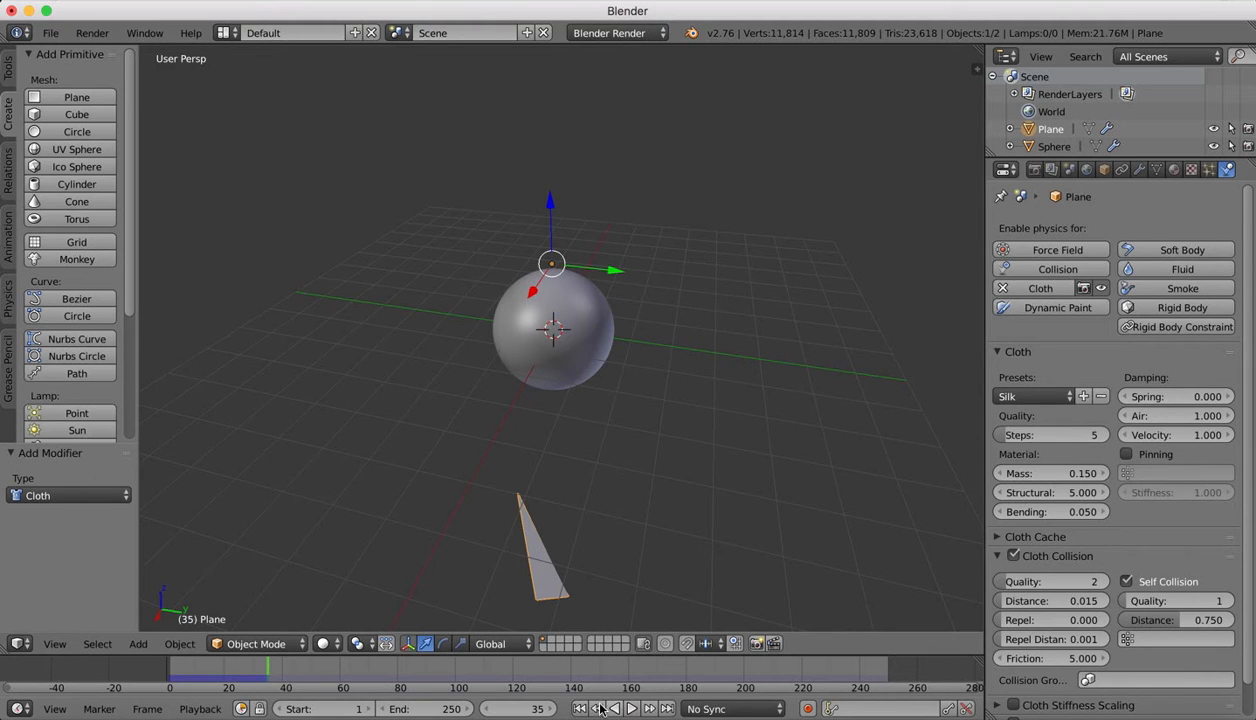
click(580, 709)
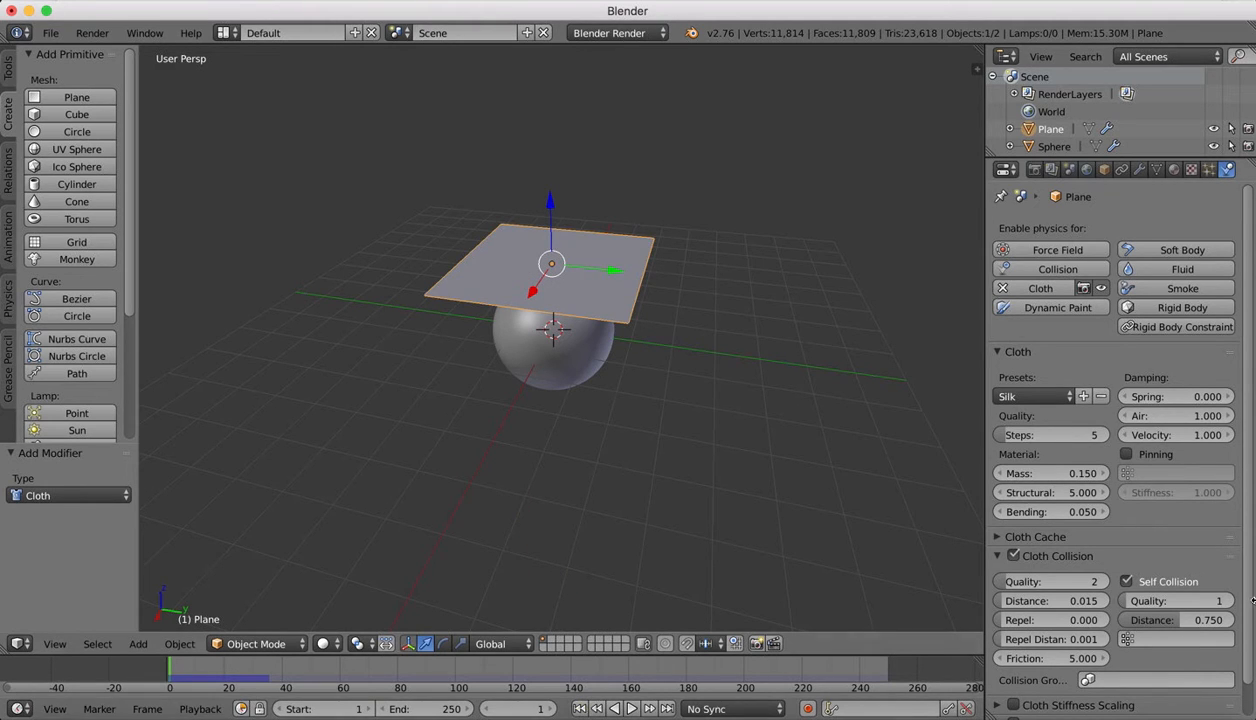
- Set the cloth's self-collision distance to 1
click(1191, 622)
text(1)
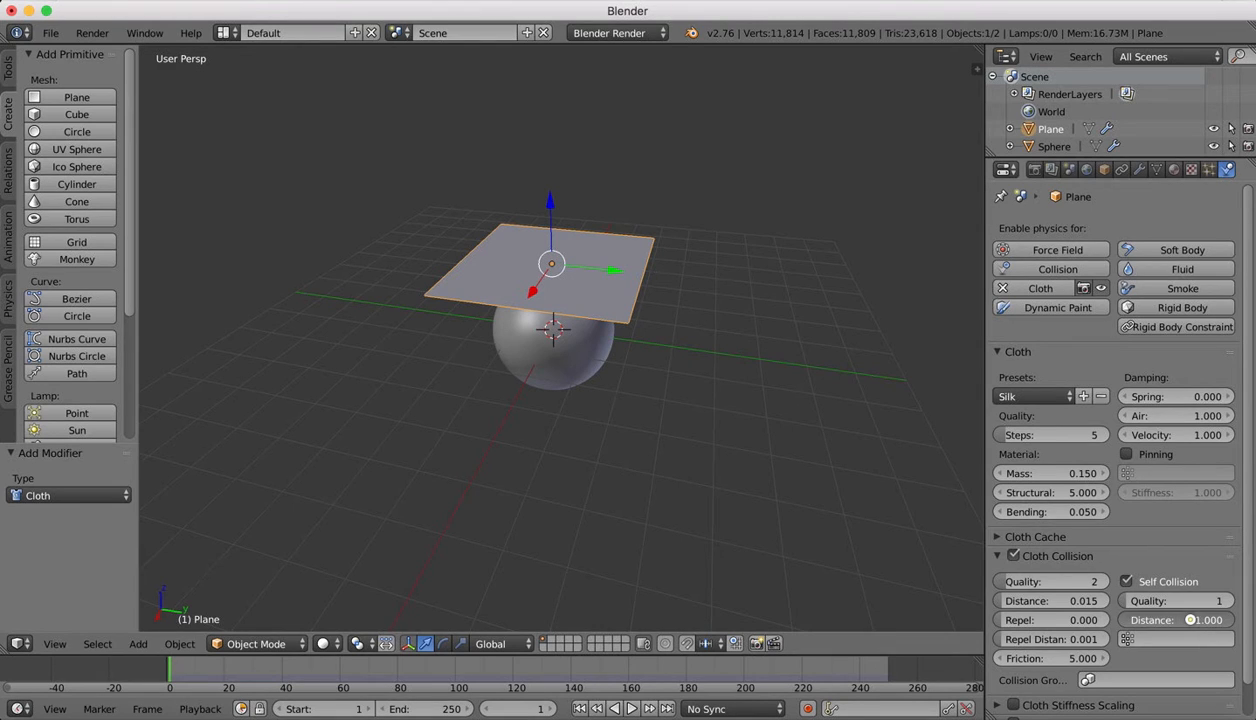
- Play the cloth simulation to check the new self-collision distance, stop it, and lower the distance to 0.736
key(Return)
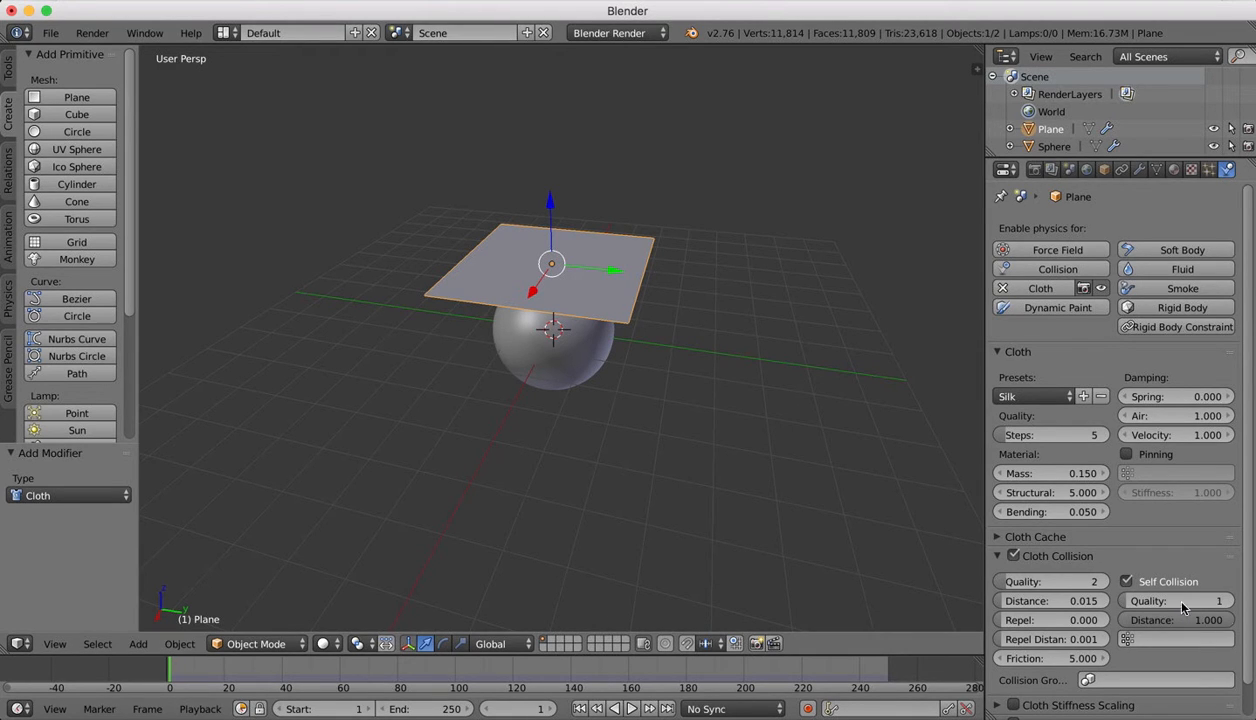
click(629, 710)
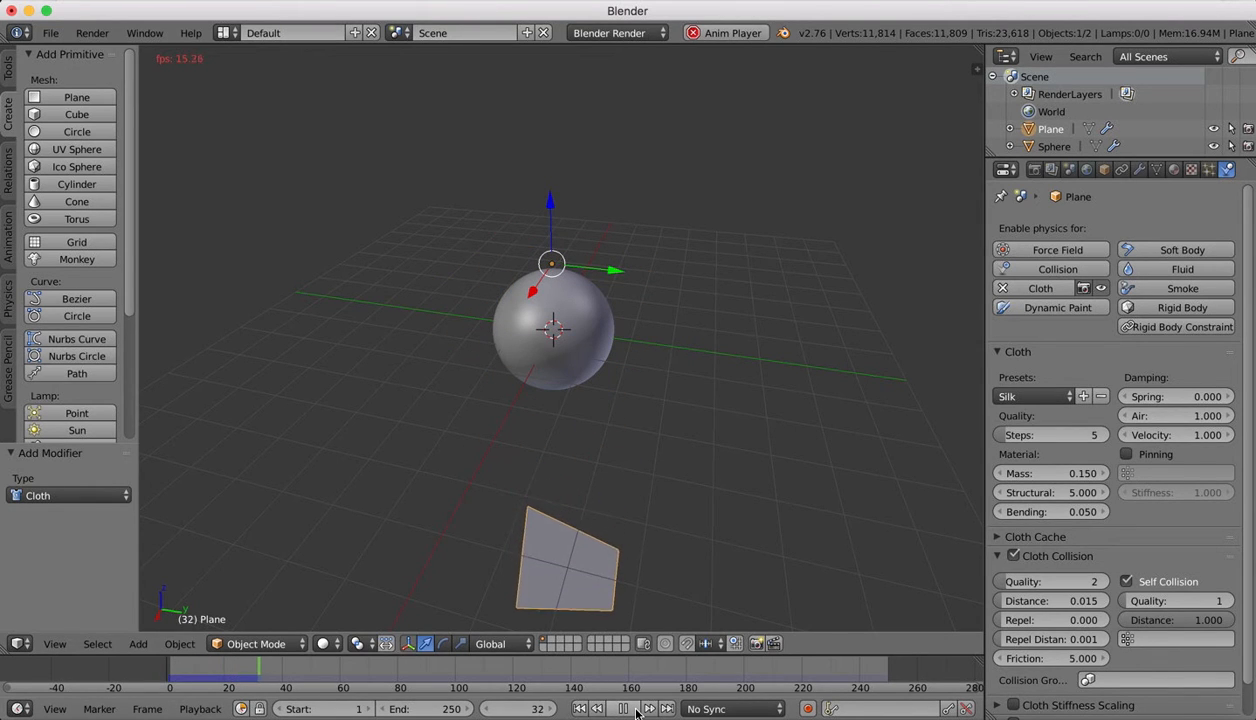
click(633, 710)
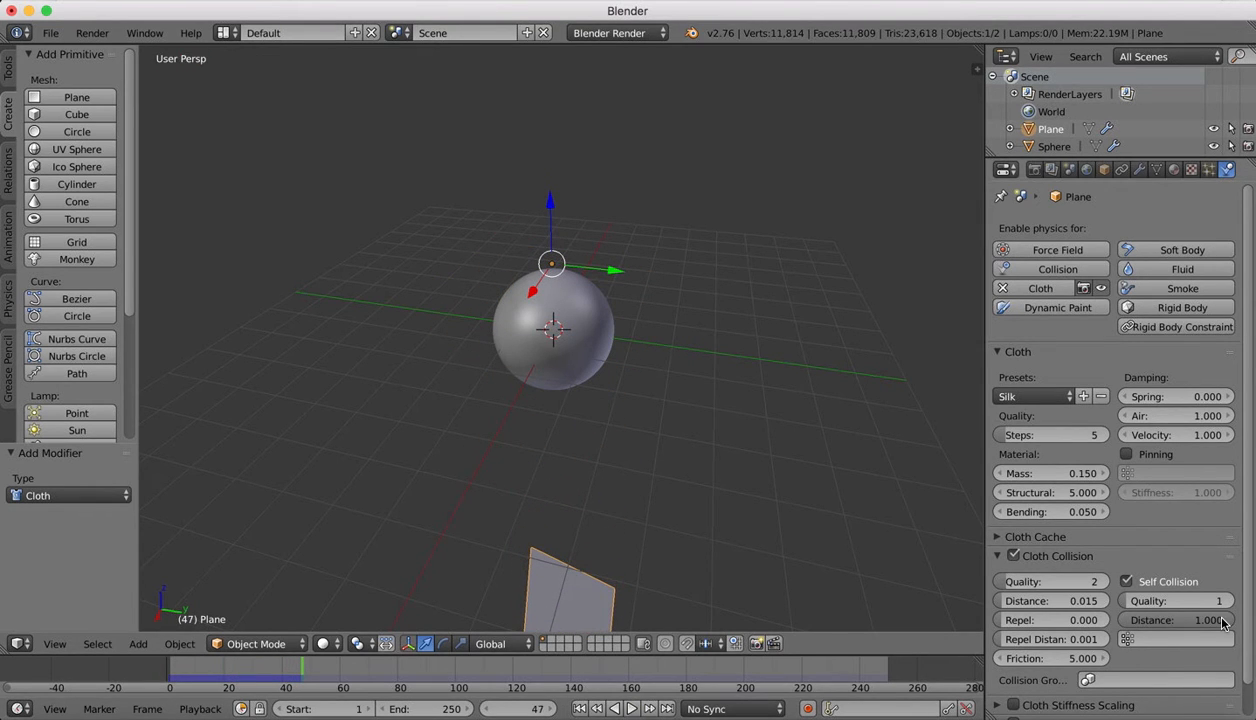
drag(1222, 622, 1182, 624)
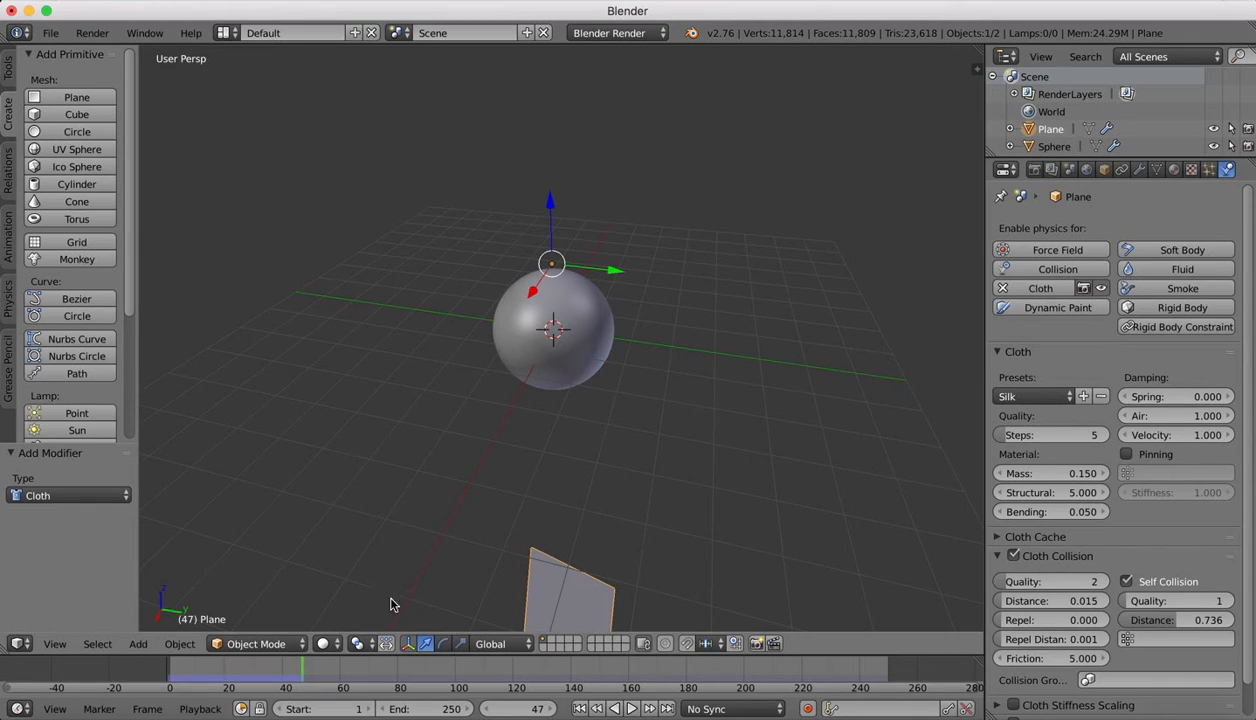
- Return to frame 1 and remove the cloth physics from the plane
click(579, 708)
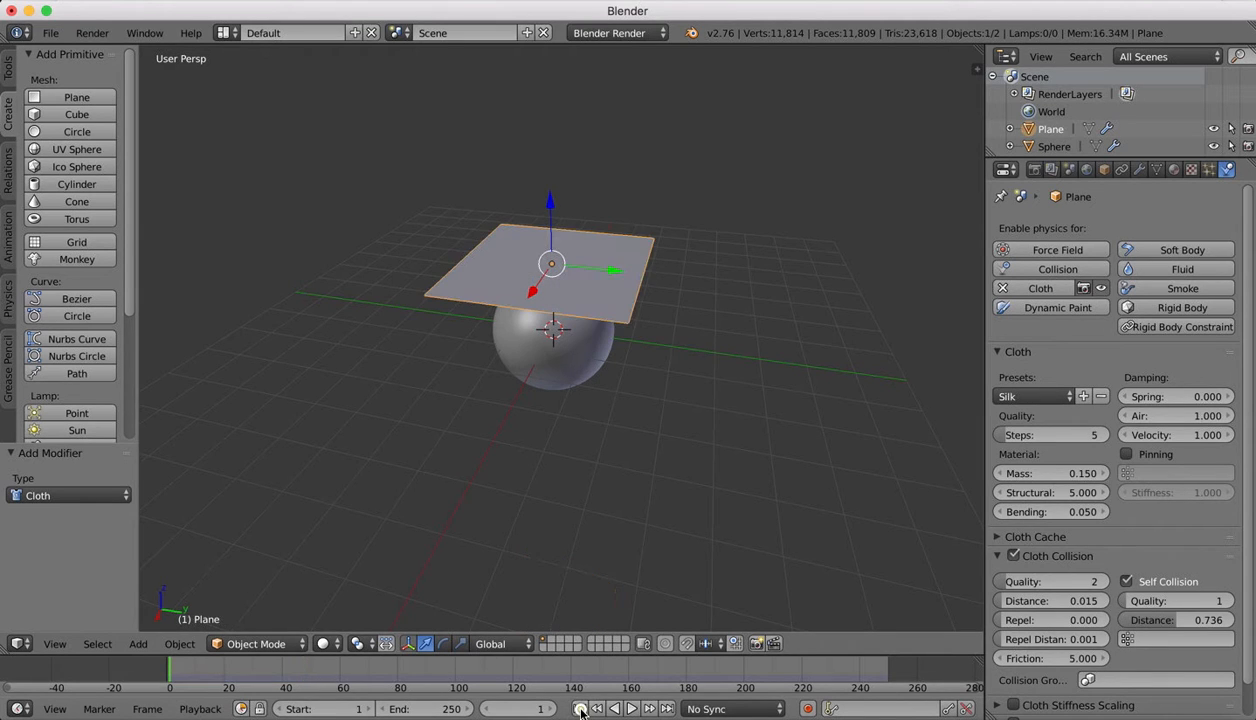
click(1139, 169)
click(1102, 226)
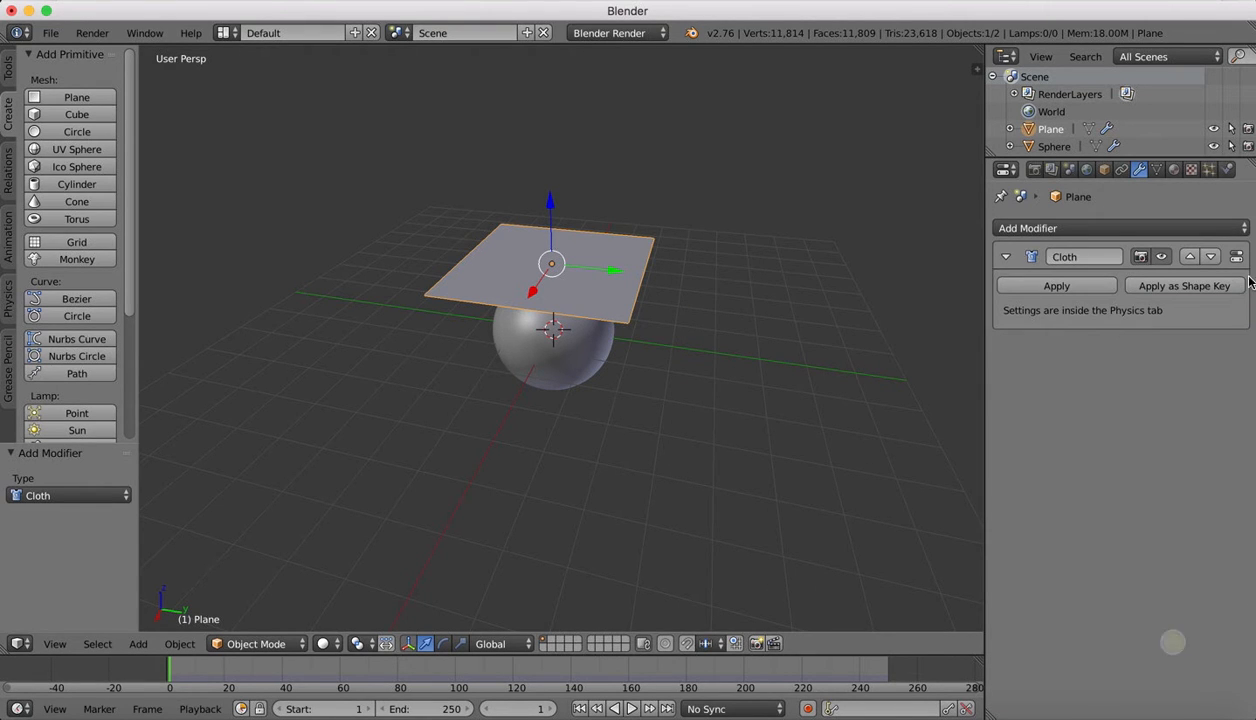
click(1227, 169)
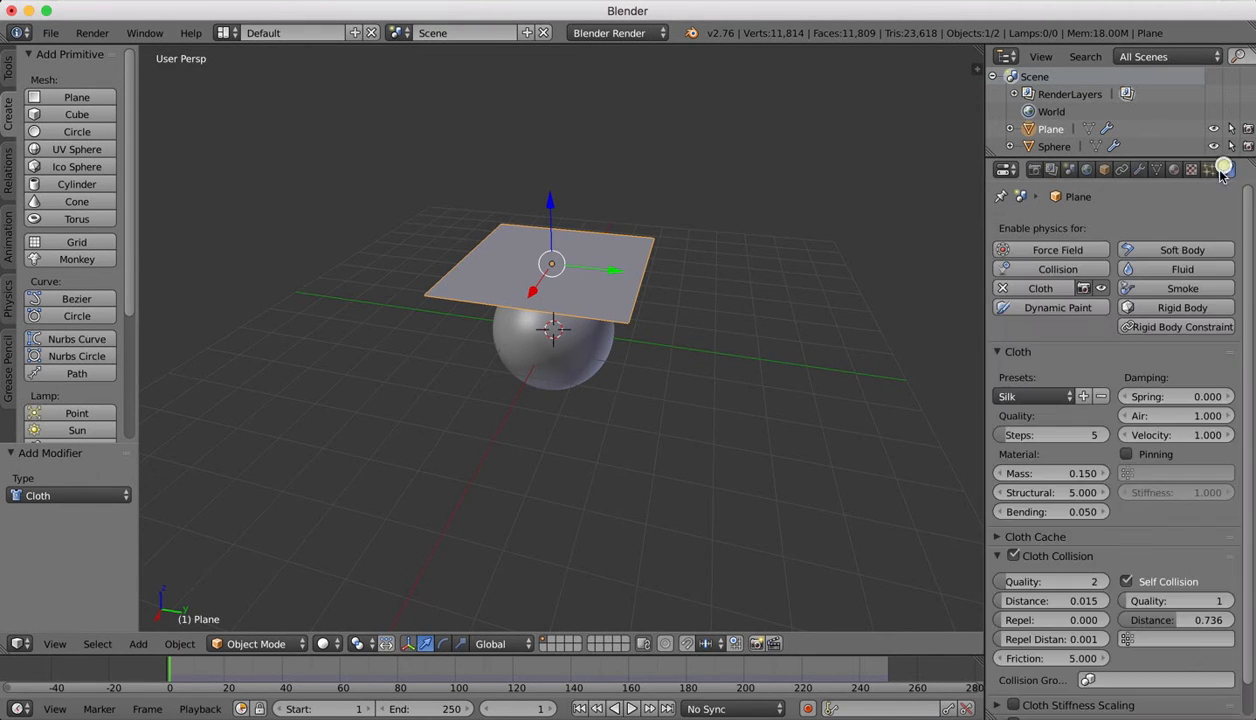
click(1003, 288)
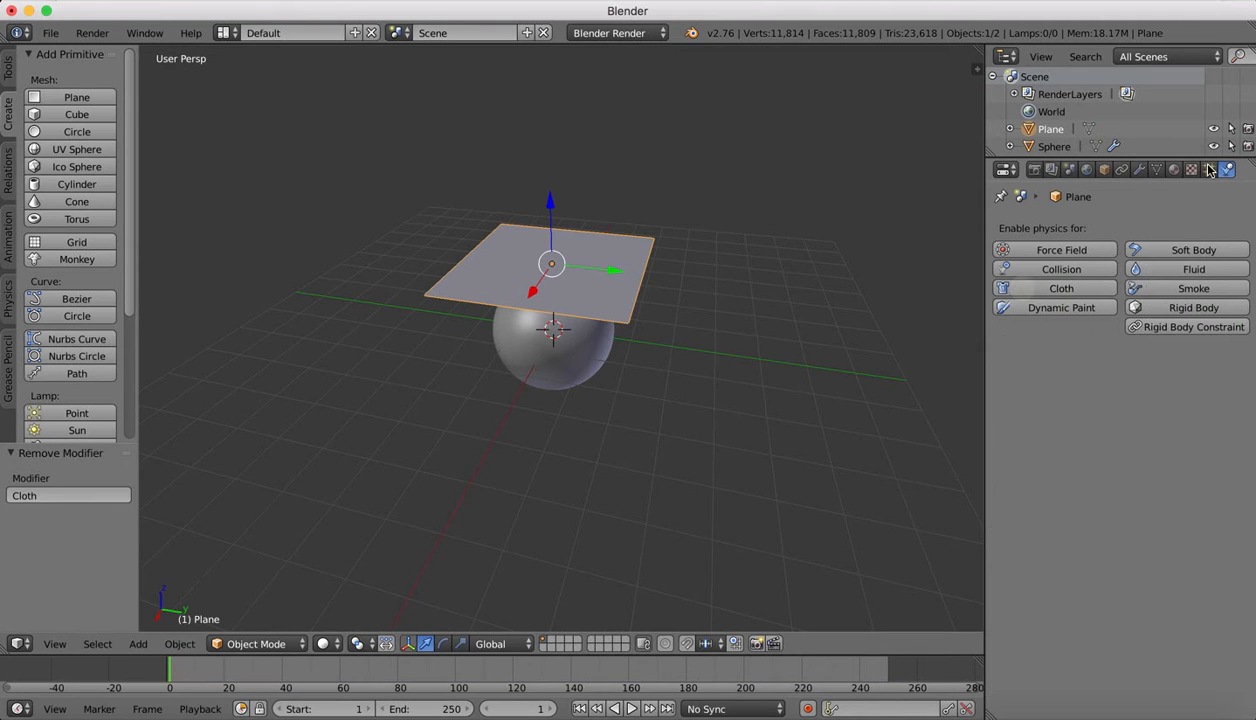
- Add a Subdivision Surface modifier to the plane with 6 view subdivisions and apply it
click(1137, 170)
click(1092, 228)
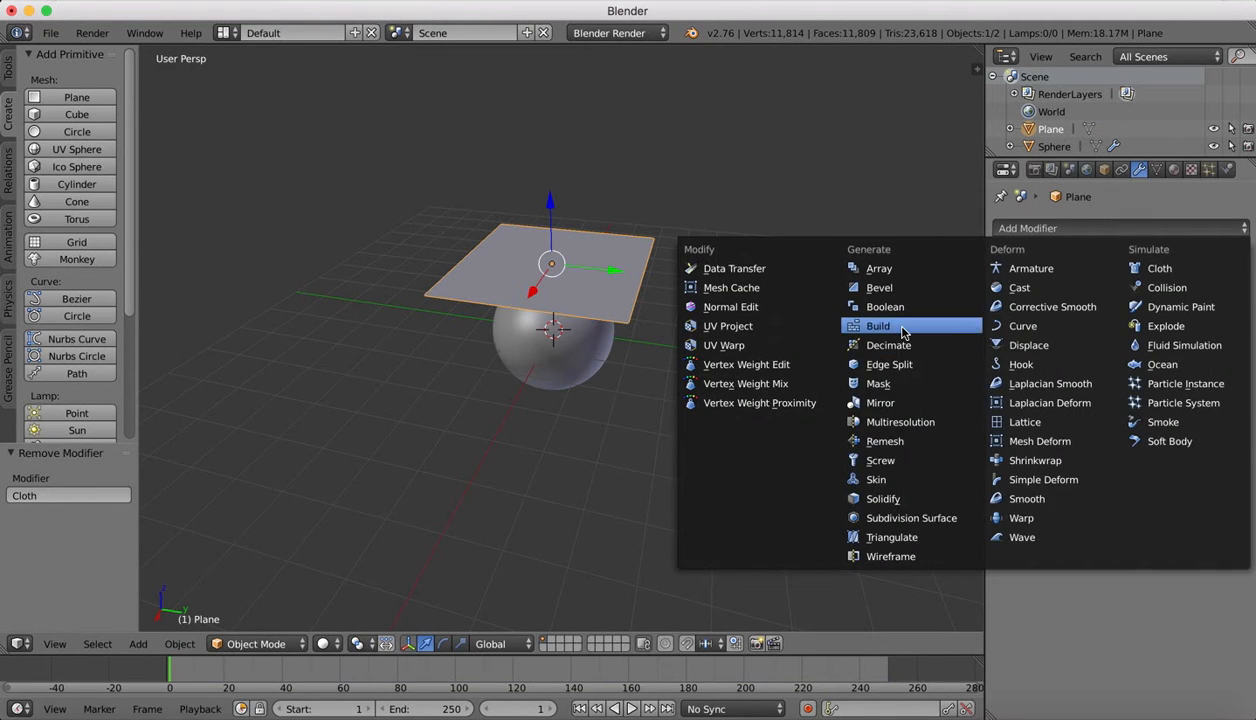
click(900, 517)
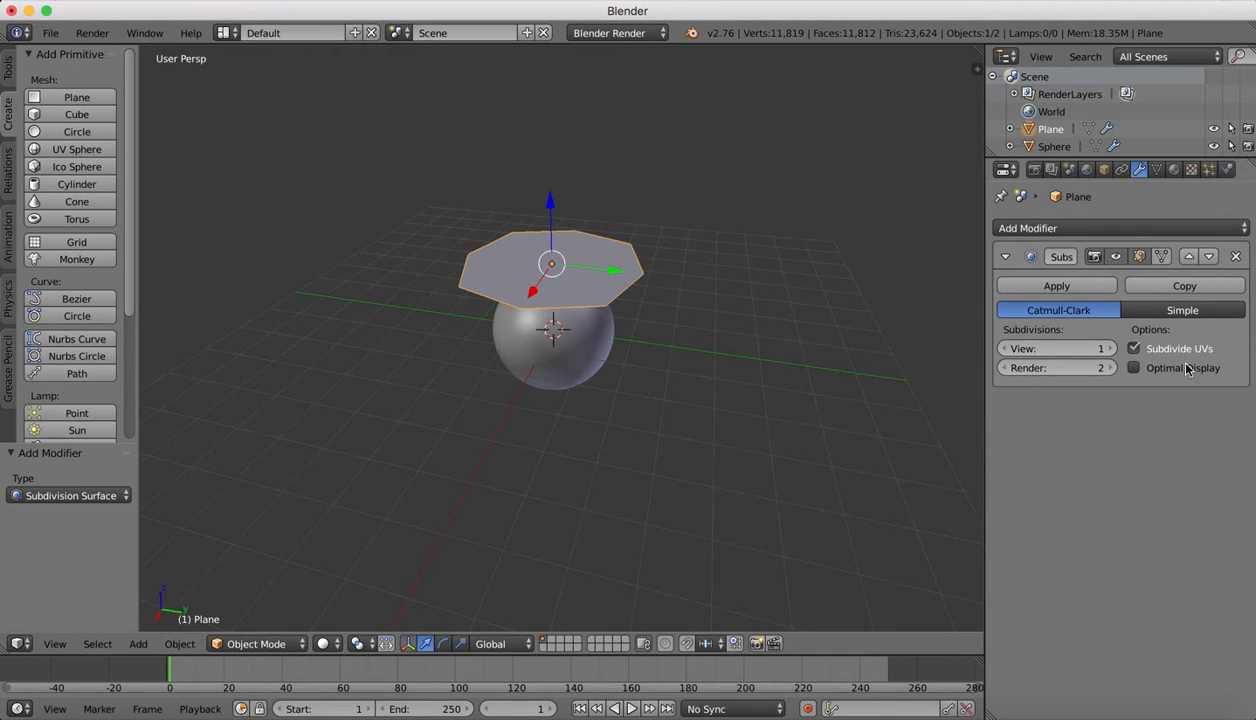
click(1112, 350)
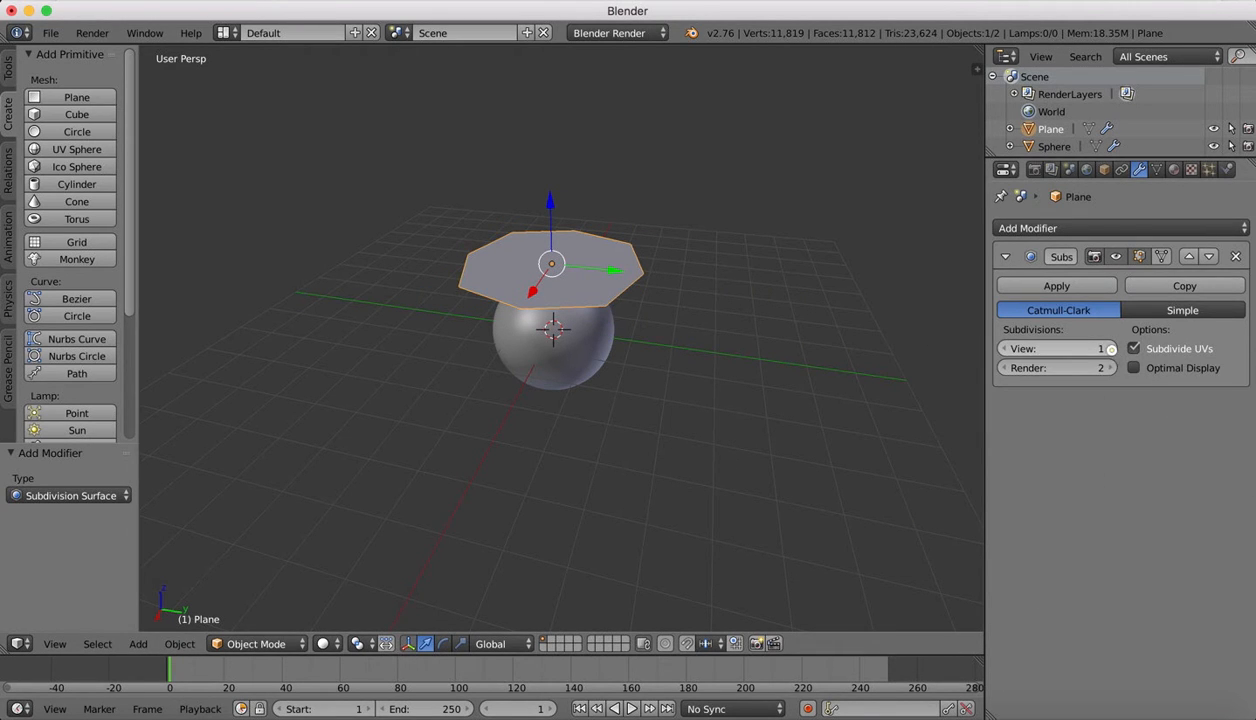
click(1112, 350)
click(1112, 350)
click(1112, 350)
click(1112, 350)
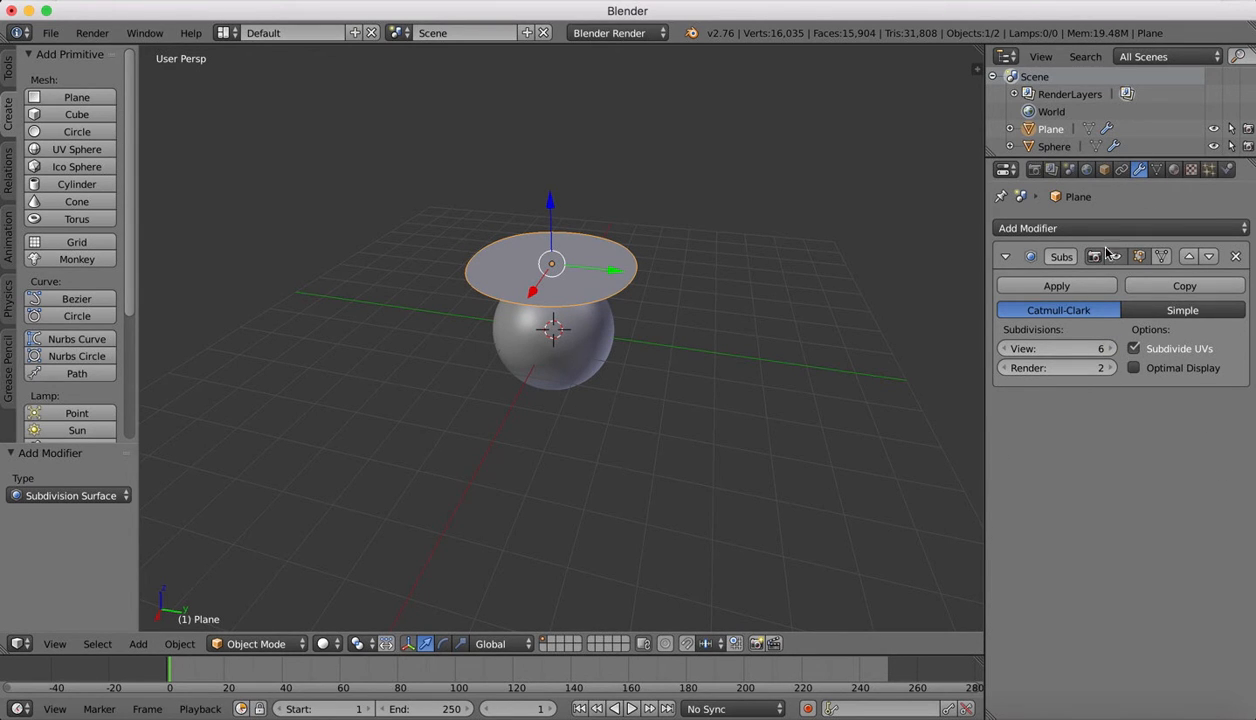
click(1084, 287)
- Scale the subdivided plane up uniformly by about 1.343
key(s)
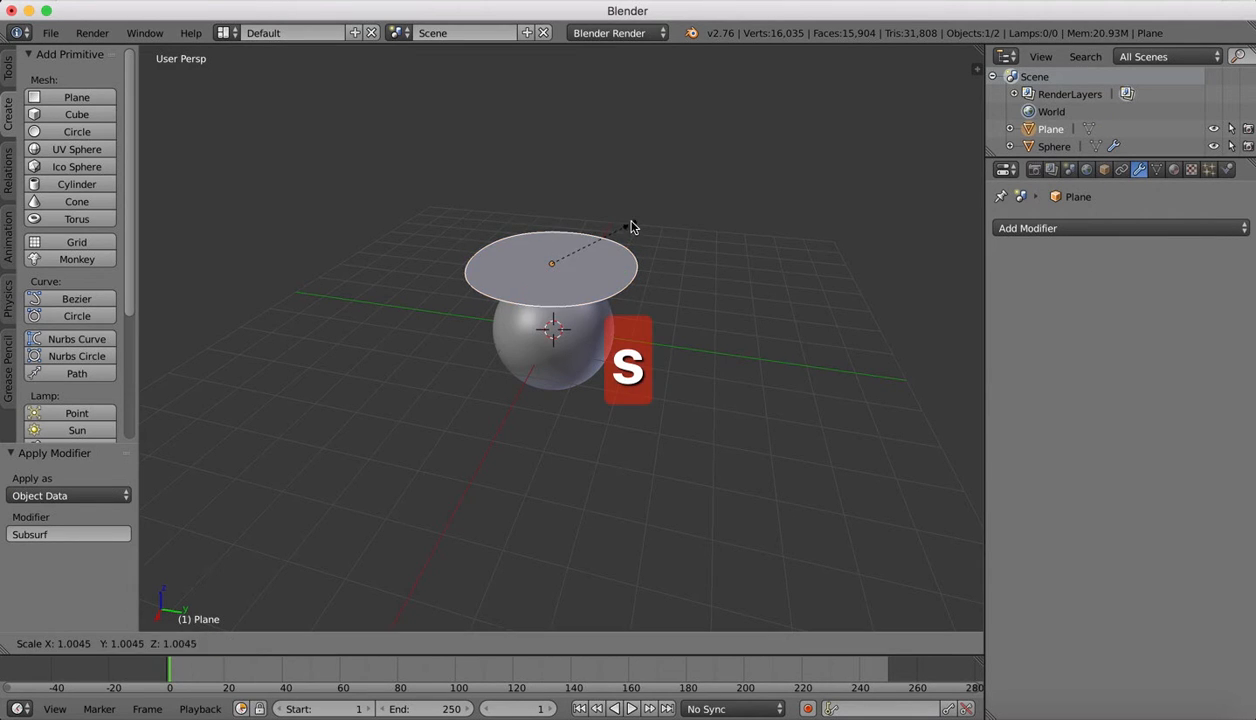
click(647, 196)
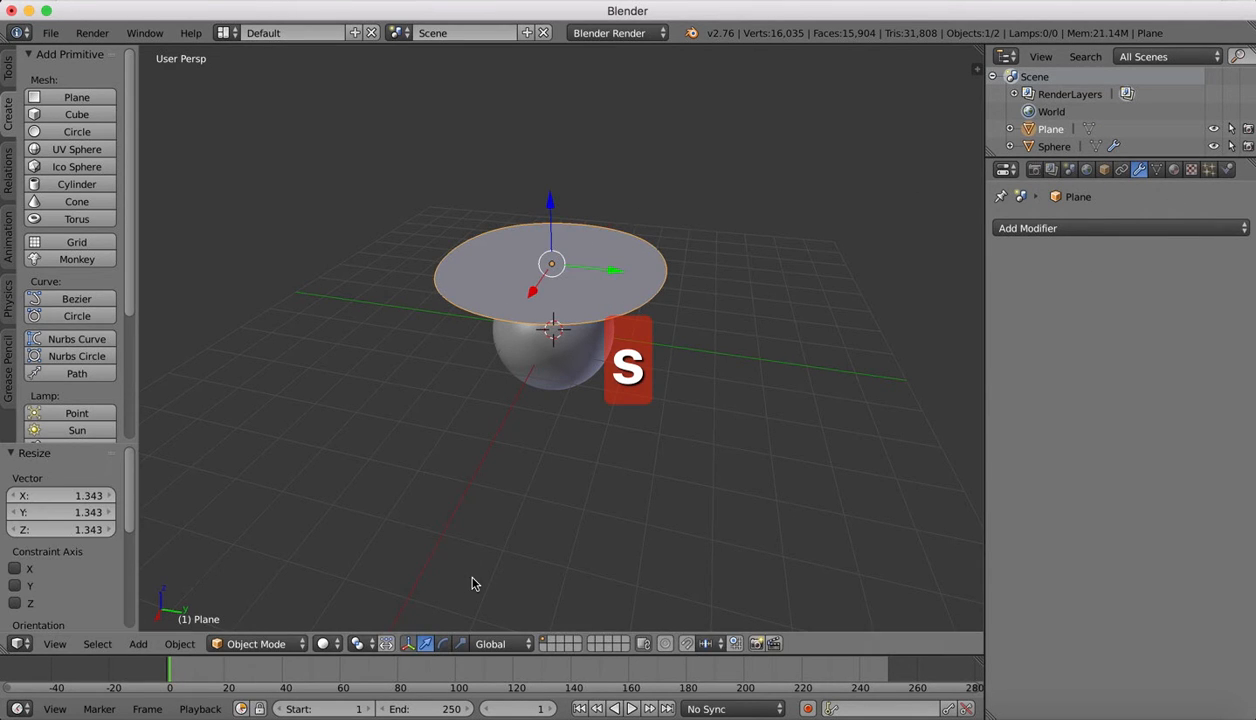
- Inspect the plane's subdivided mesh in Edit Mode, then return to Object Mode
click(255, 644)
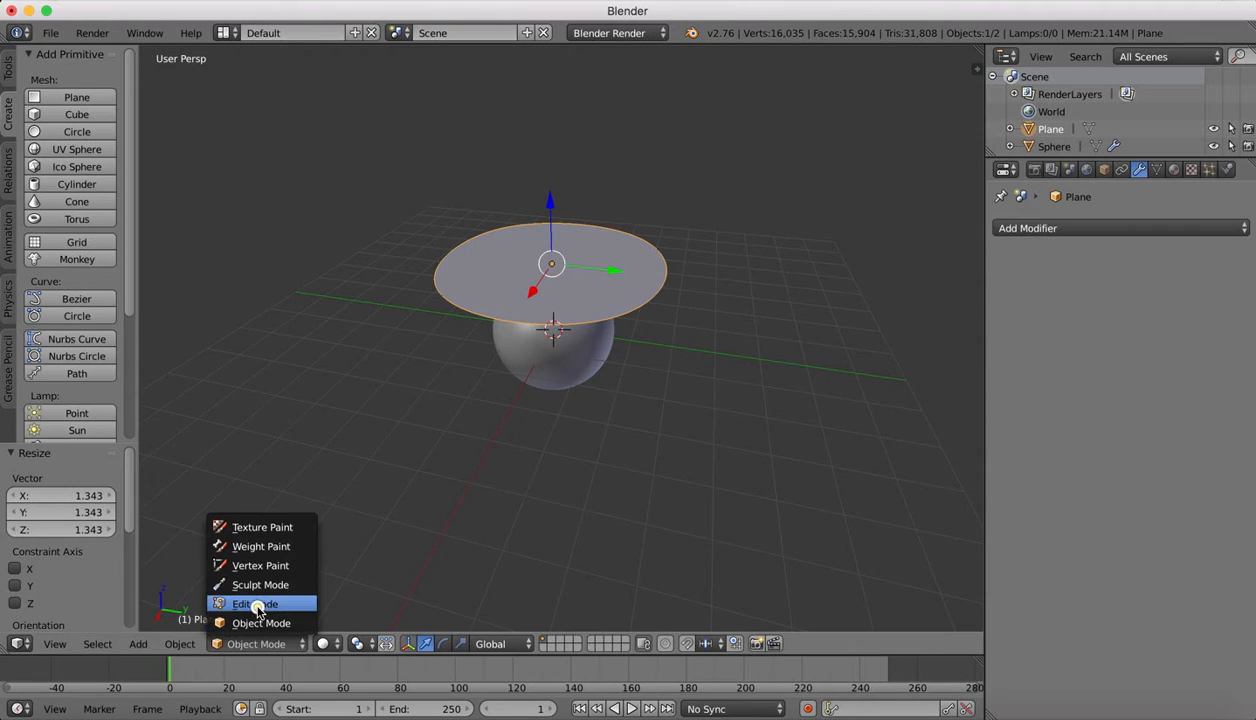
click(257, 607)
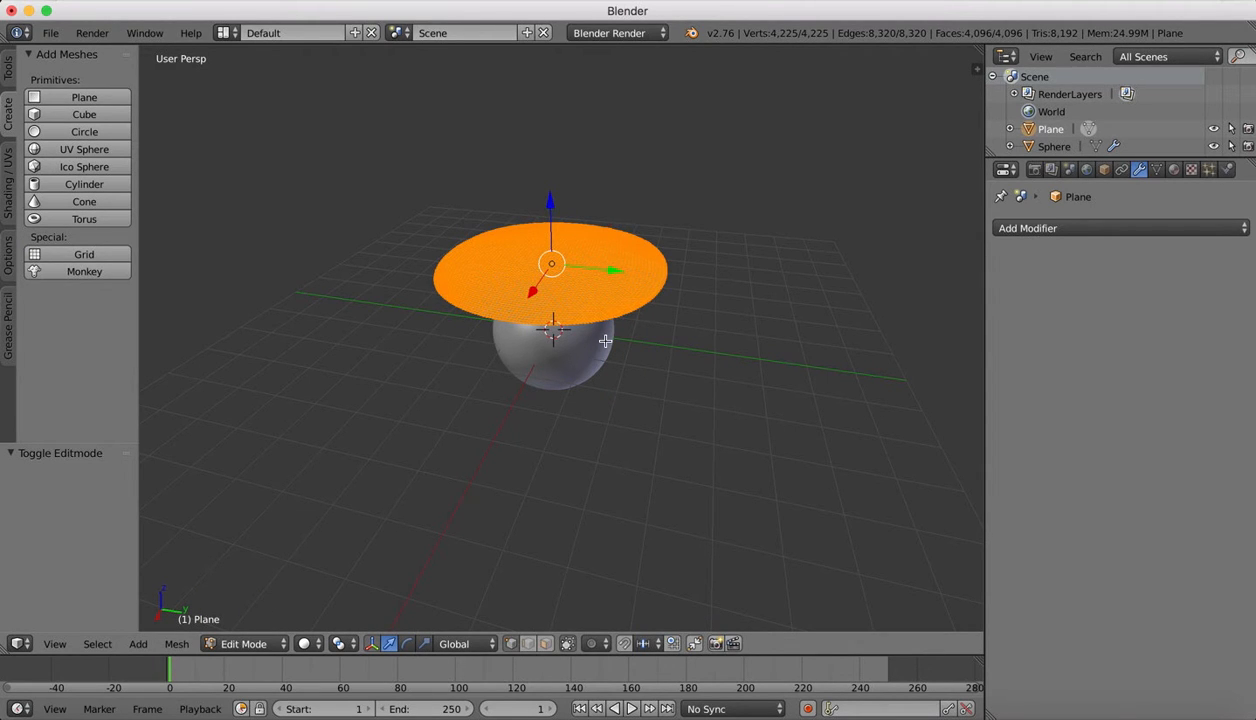
click(250, 644)
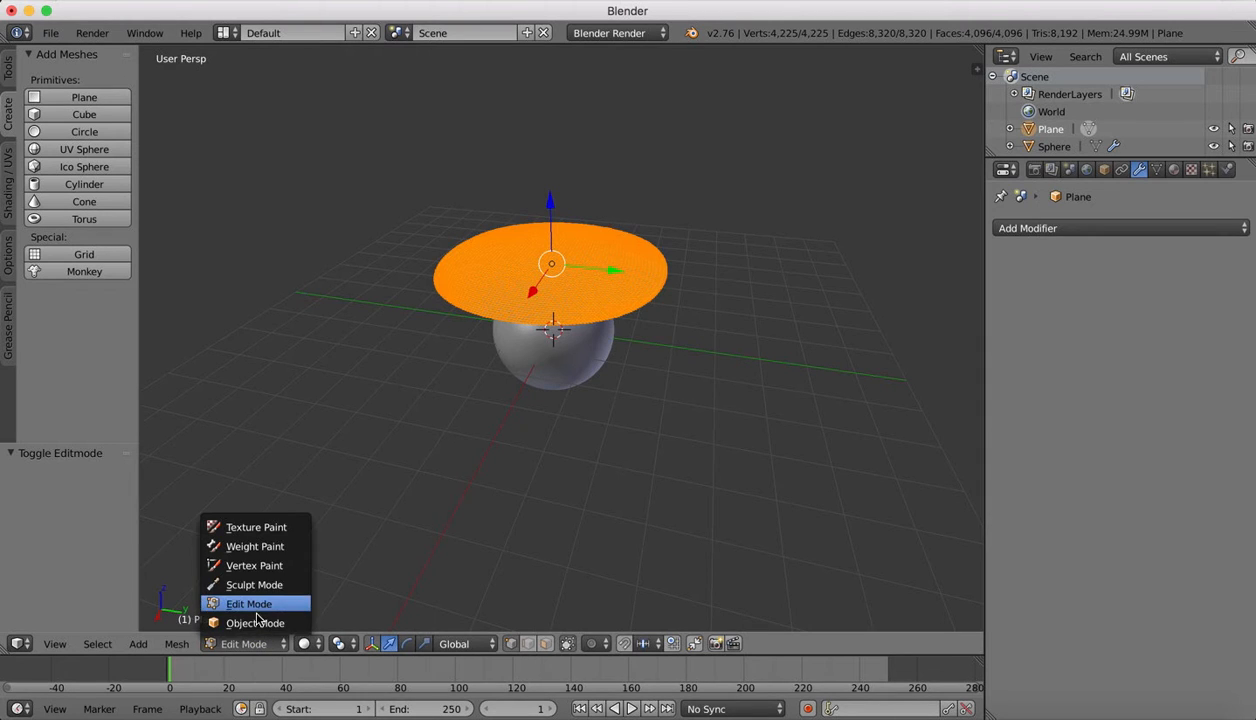
click(255, 622)
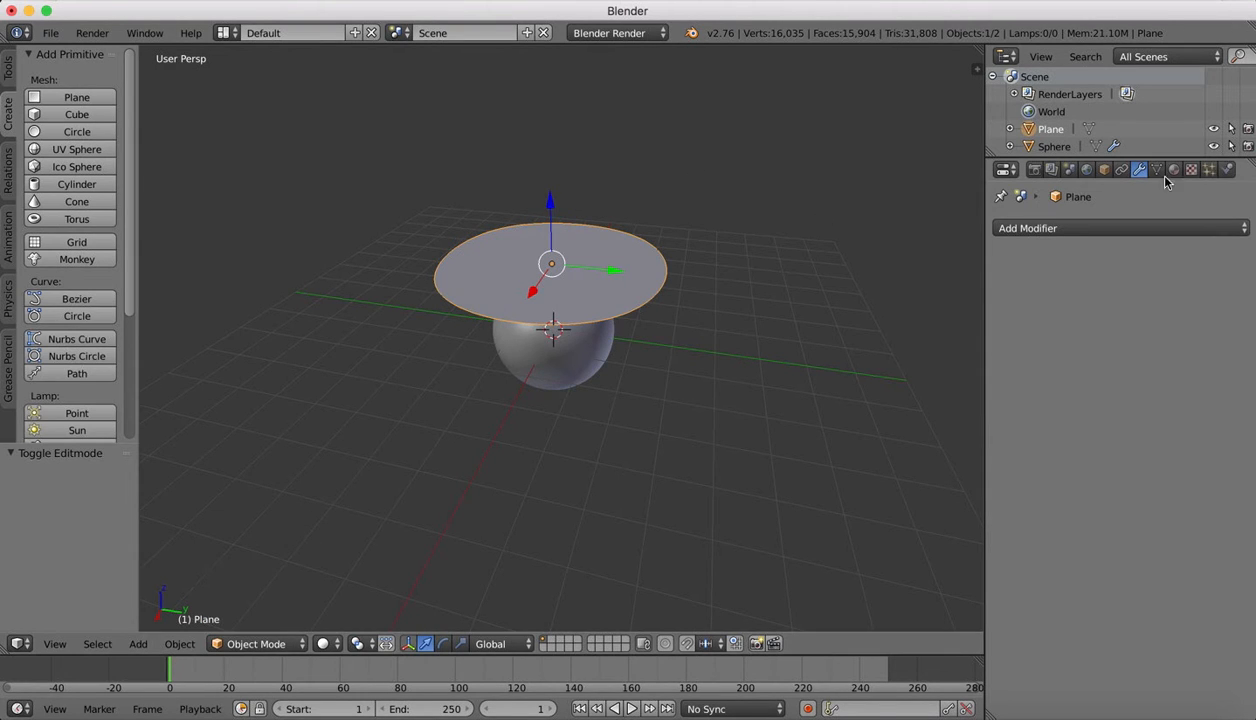
- Enable Cloth physics on the subdivided plane and play the simulation over the sphere, stopping at frame 21
click(1228, 172)
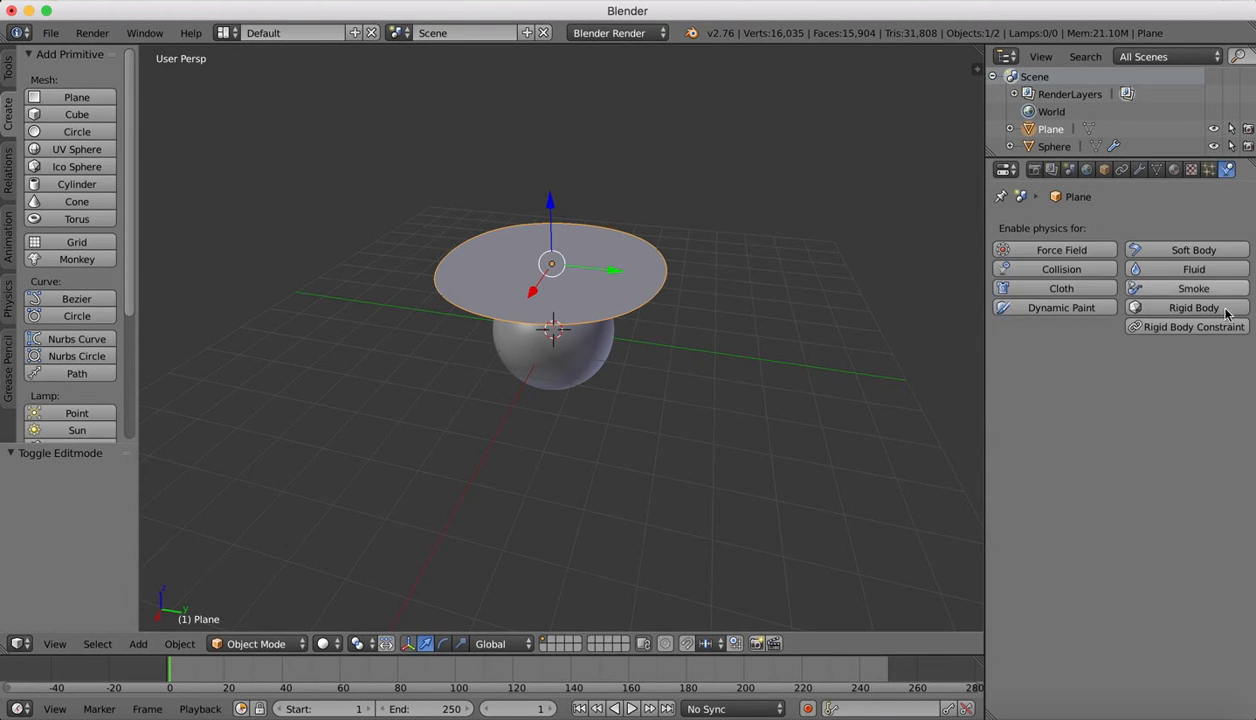
click(1061, 289)
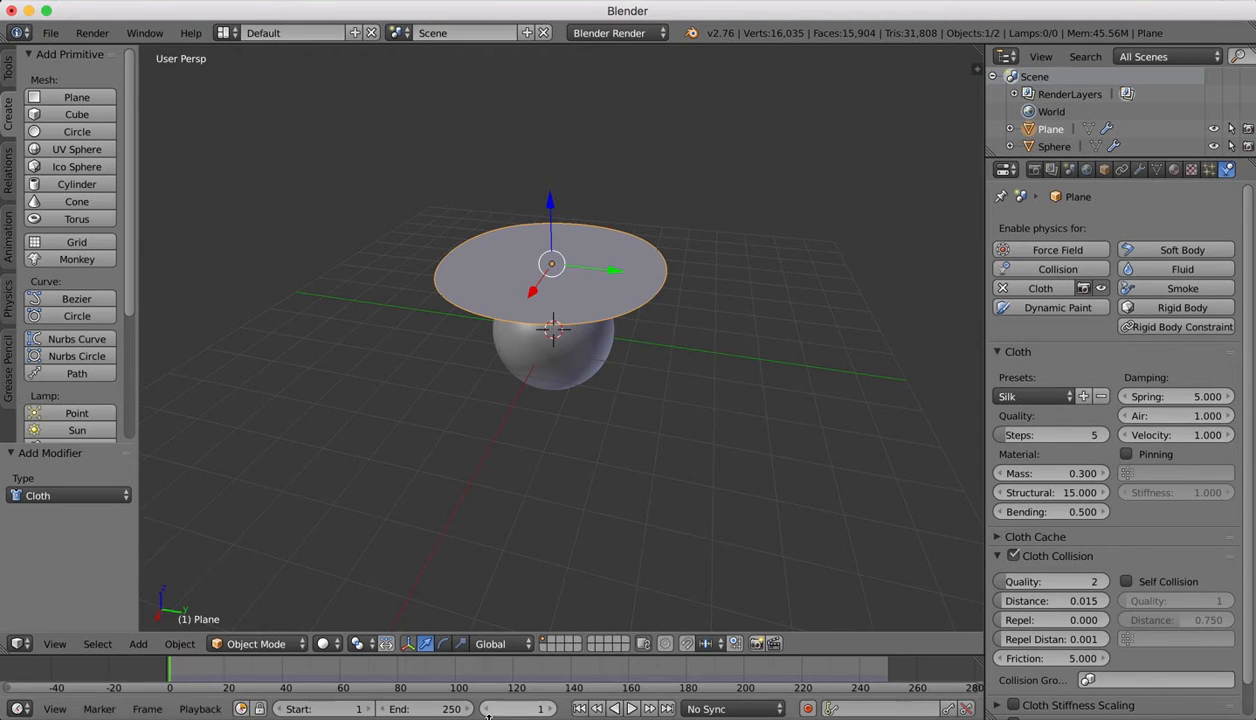
click(631, 709)
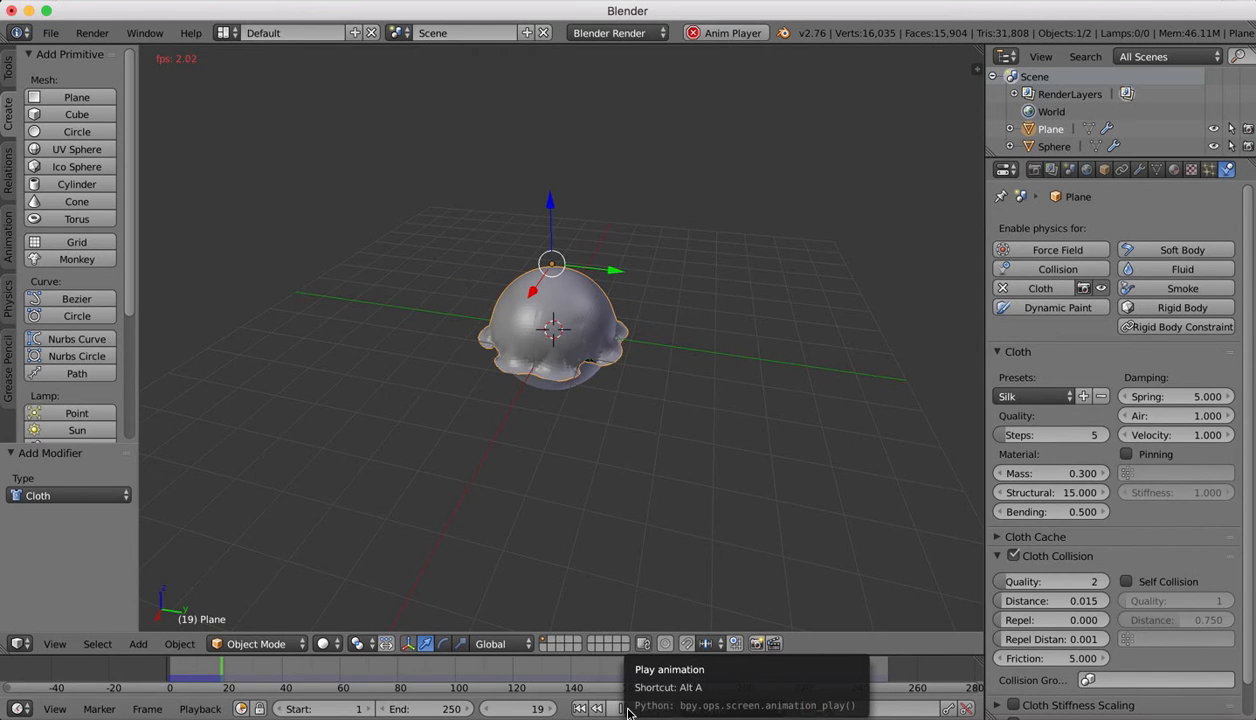
click(627, 709)
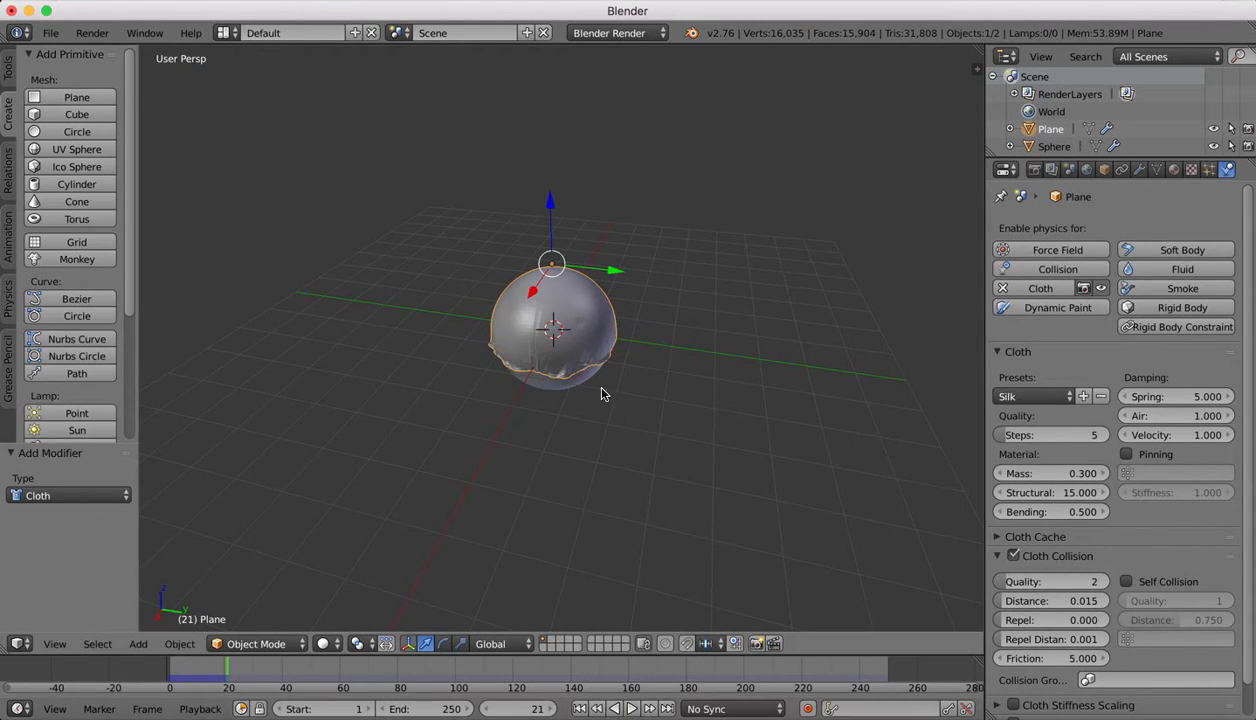
- Examine the draped cloth and its folds around the sphere from below and from the side
scroll(573, 310, up, 2)
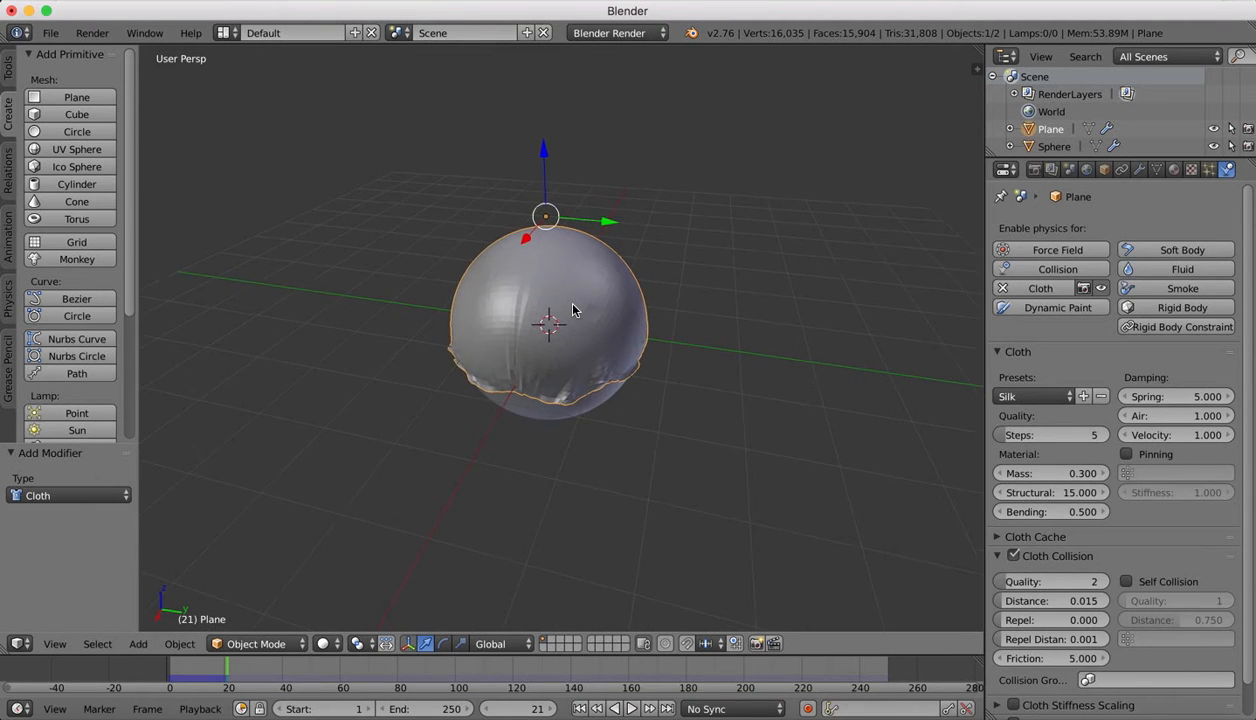
scroll(573, 305, down, 5)
scroll(572, 303, right, 5)
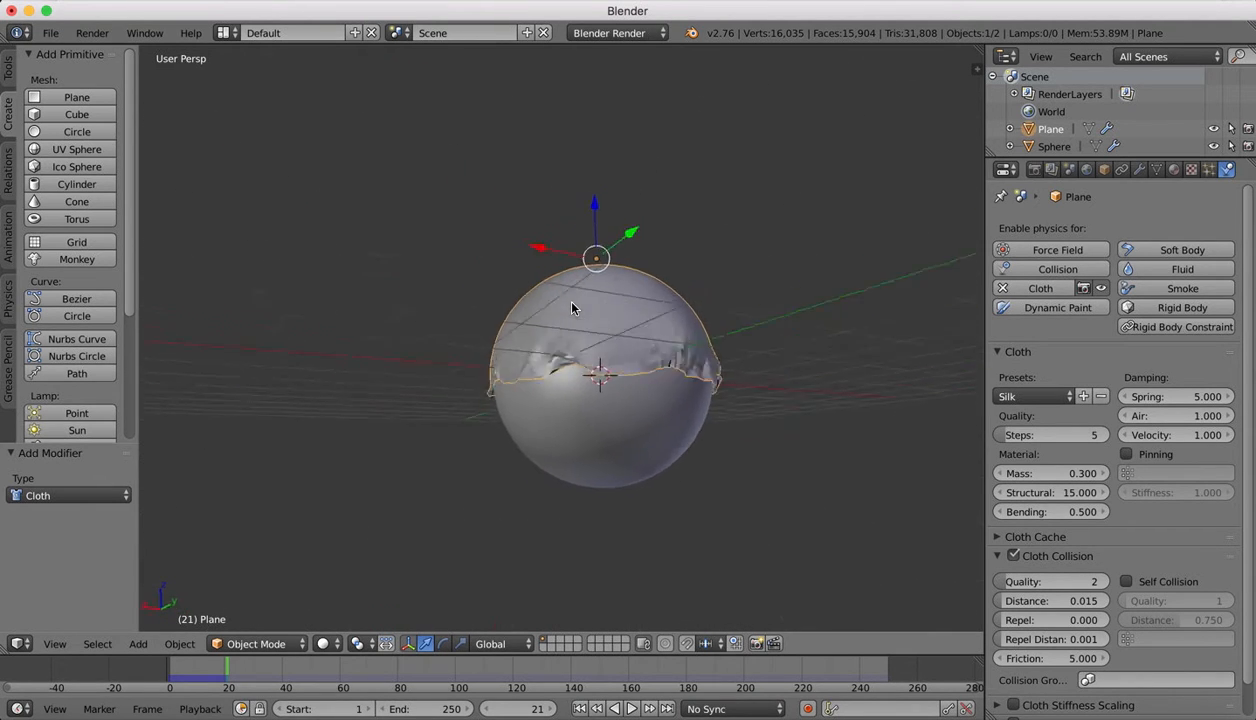
scroll(572, 308, up, 5)
scroll(572, 308, right, 3)
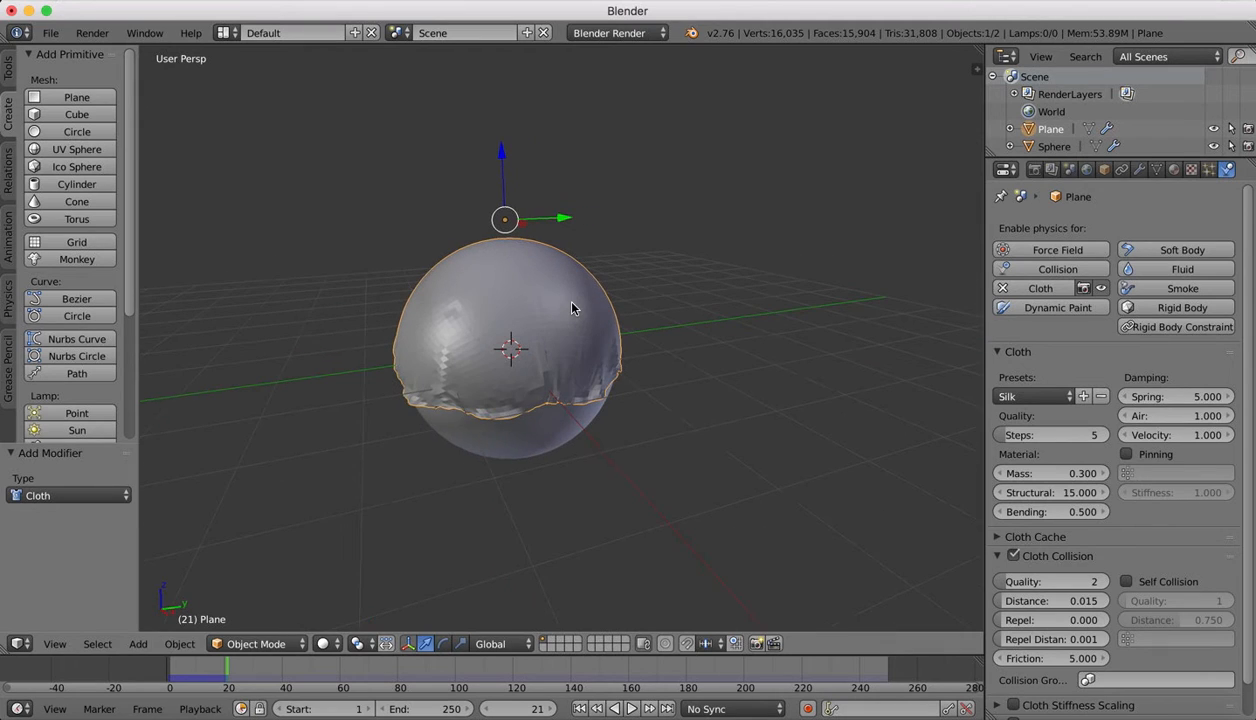
- Enable Auto Smooth for the normals of the plane's mesh
click(1170, 169)
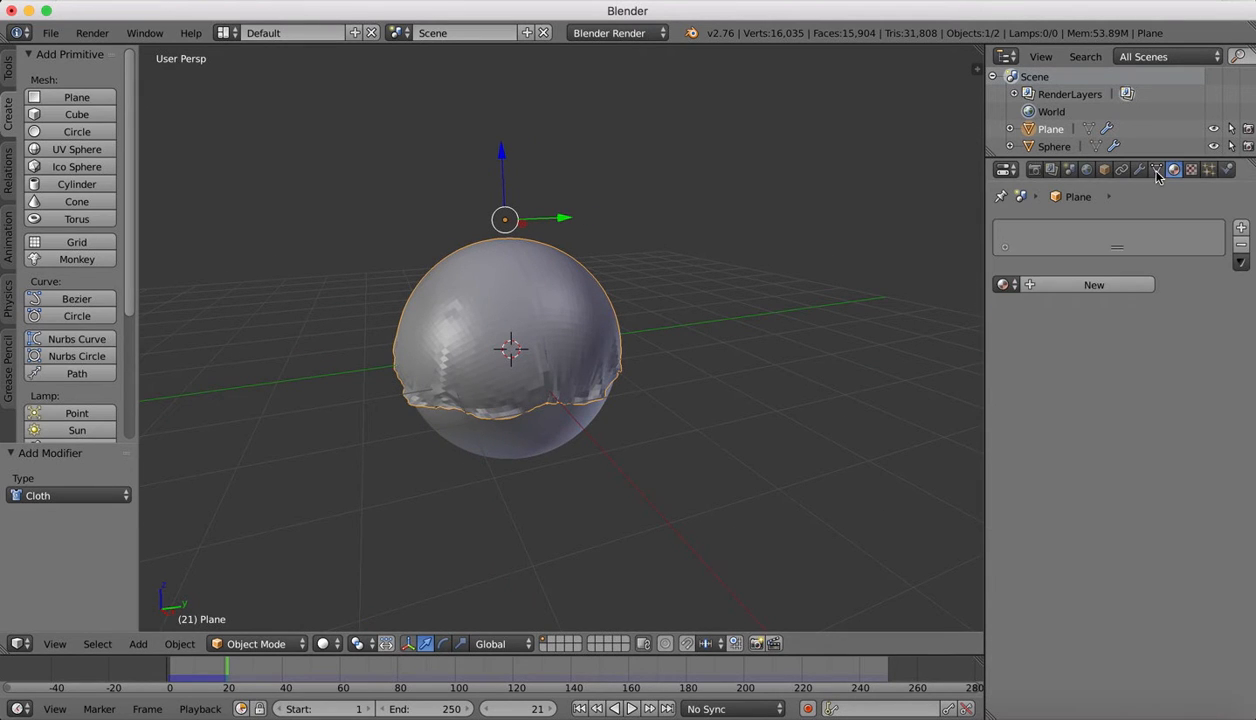
click(1157, 171)
click(1172, 171)
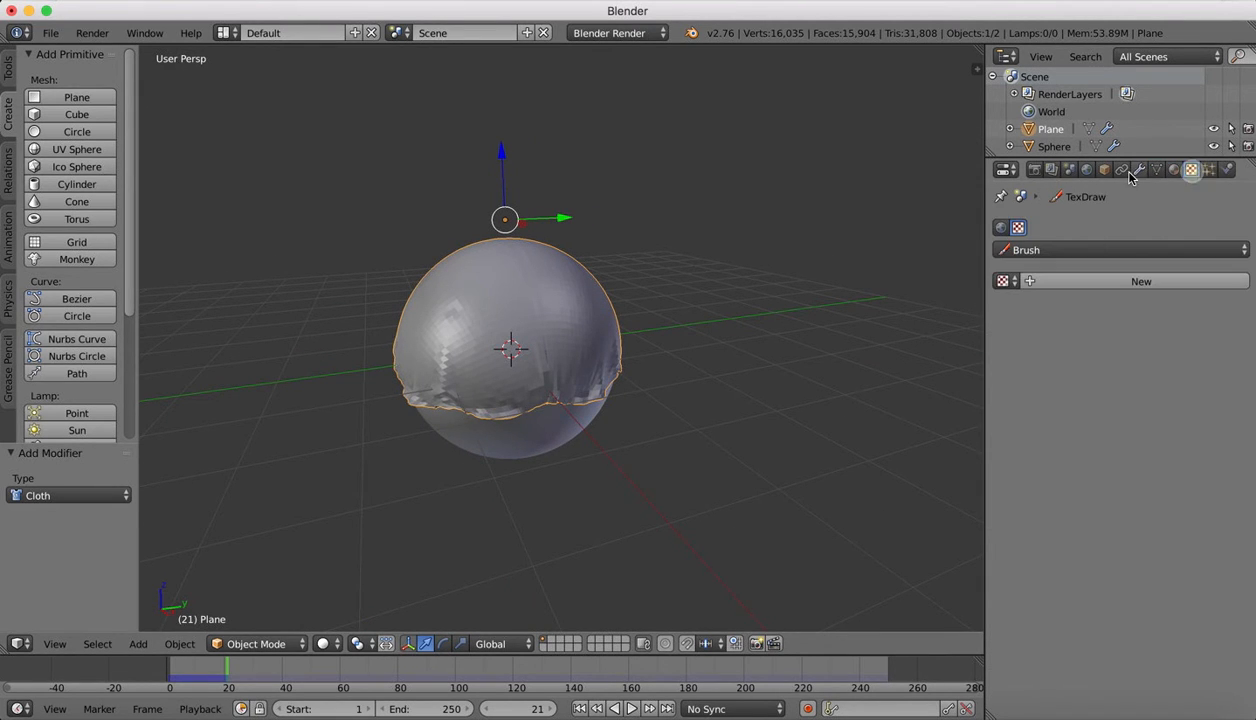
click(1122, 171)
click(1105, 171)
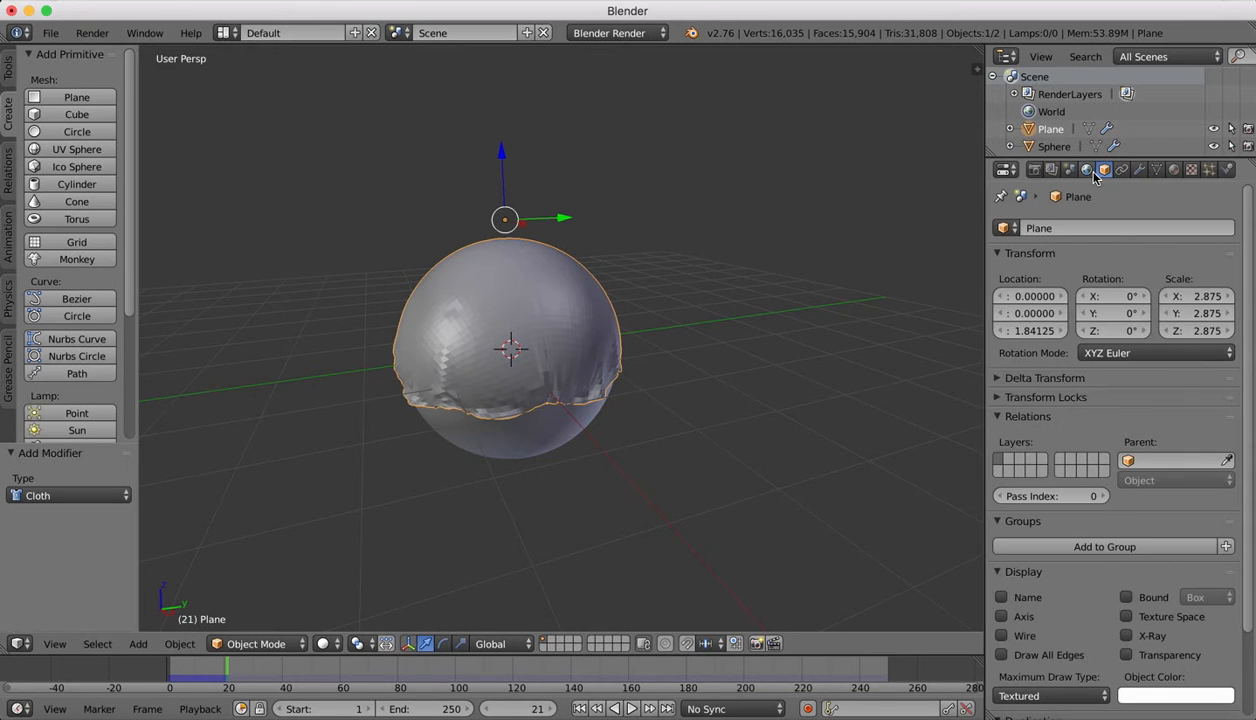
click(1087, 170)
click(1138, 170)
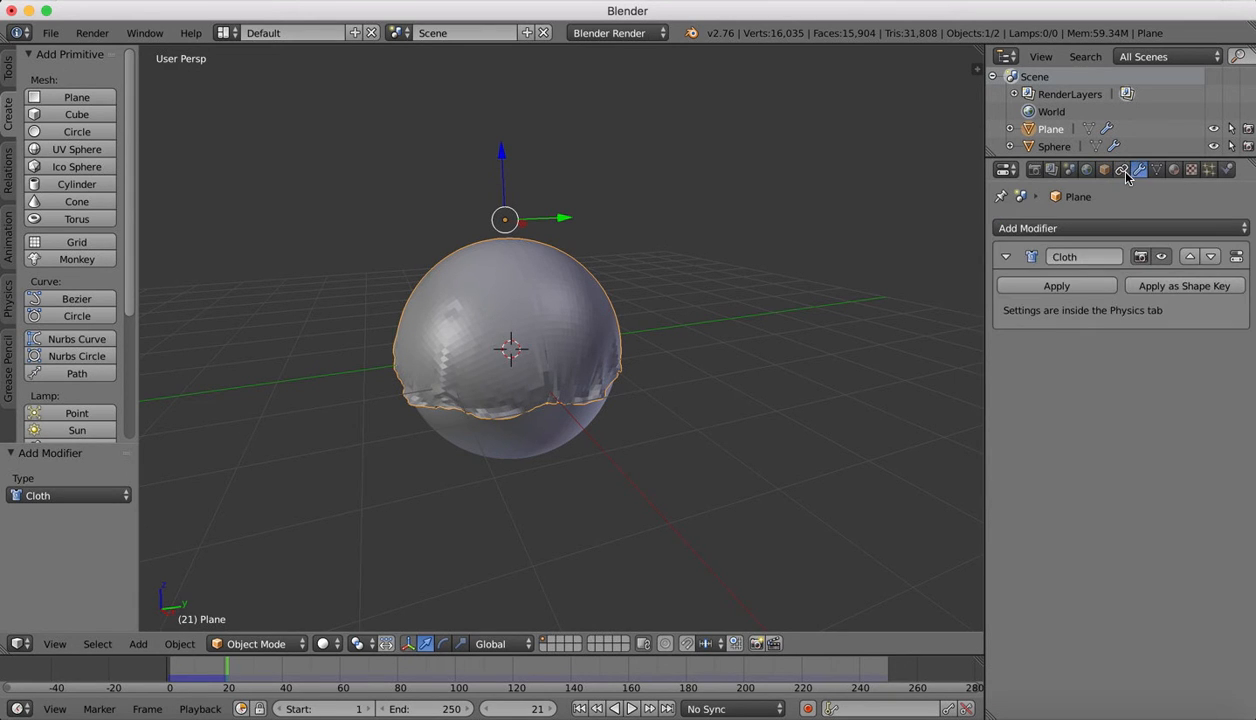
click(1122, 171)
click(1190, 170)
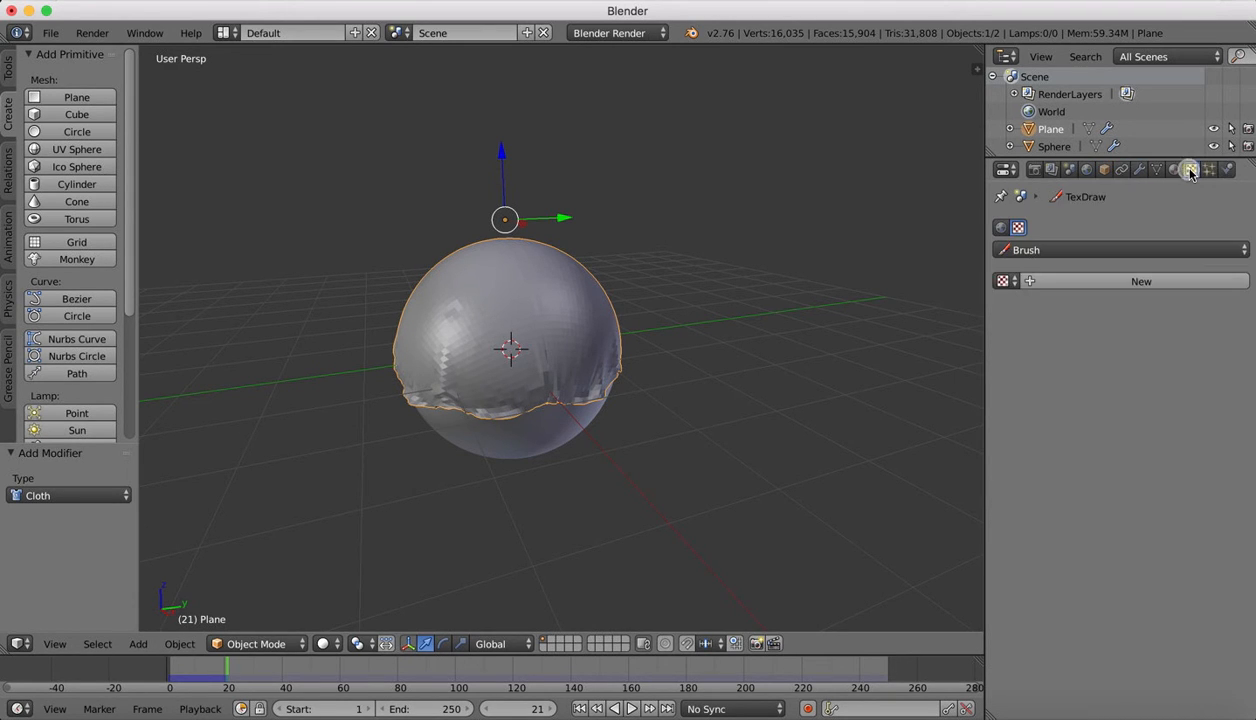
click(1174, 170)
click(1157, 171)
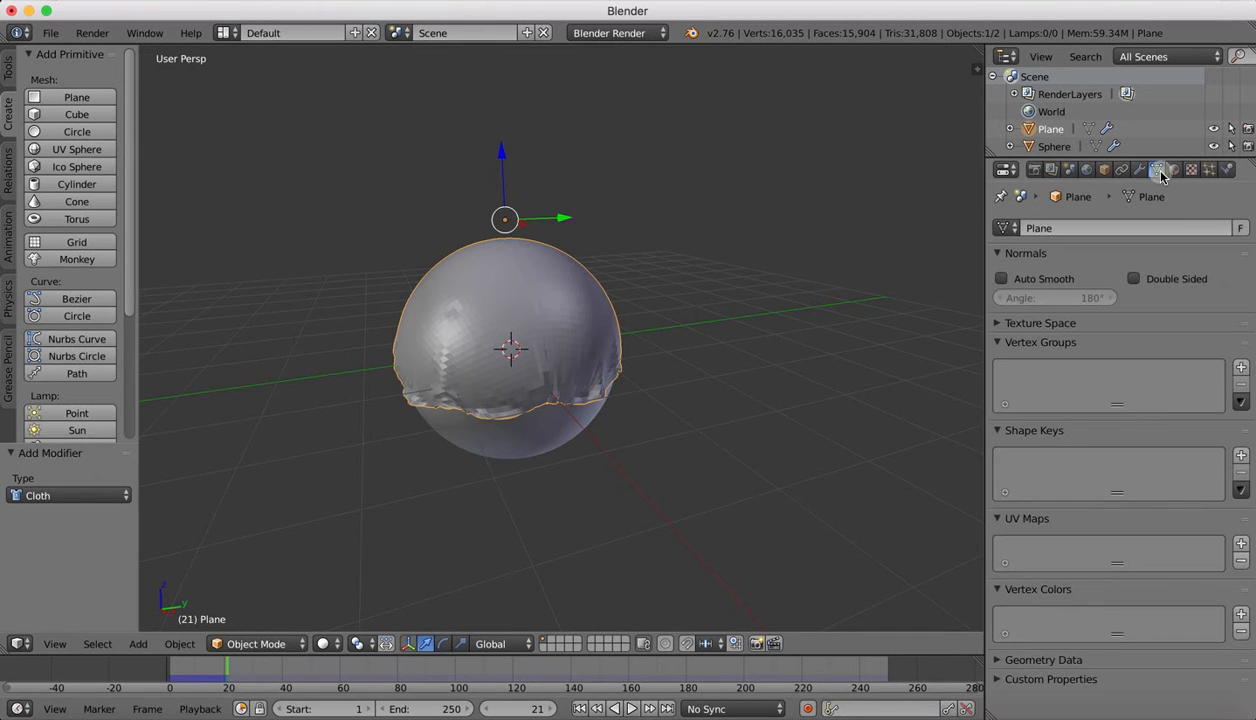
click(1001, 279)
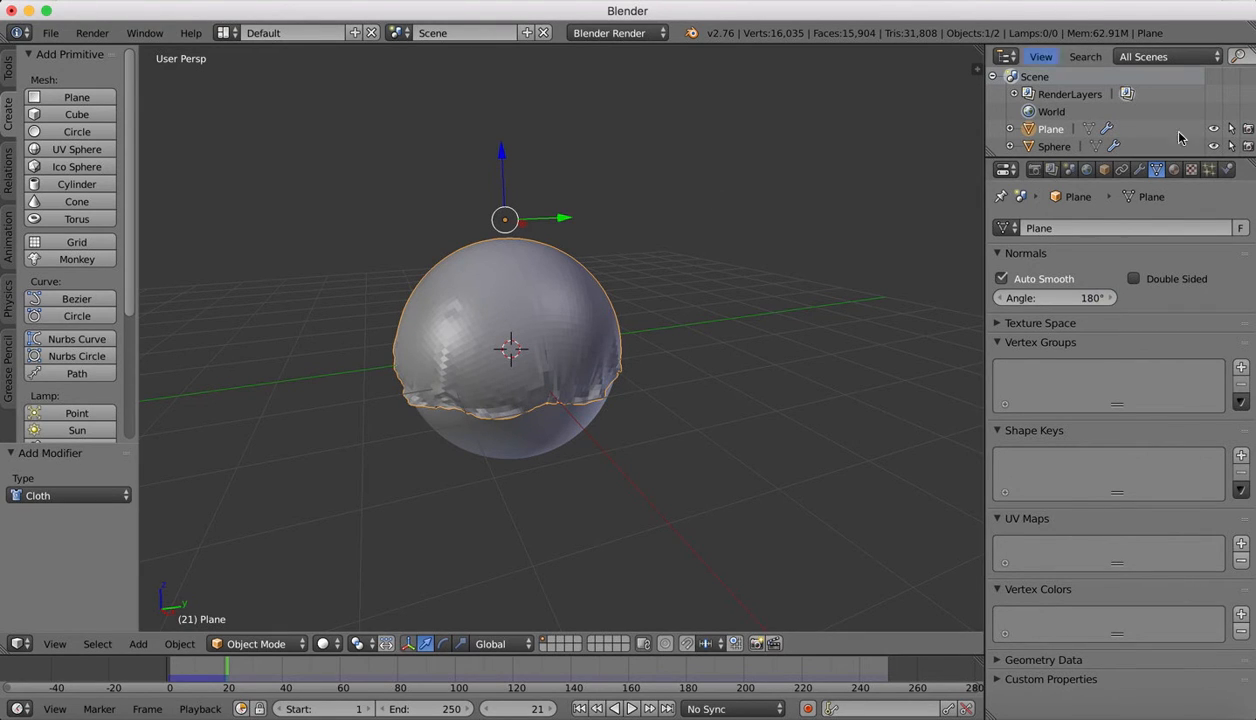
- Apply smooth shading to the draped plane and check its surface up close
click(5, 64)
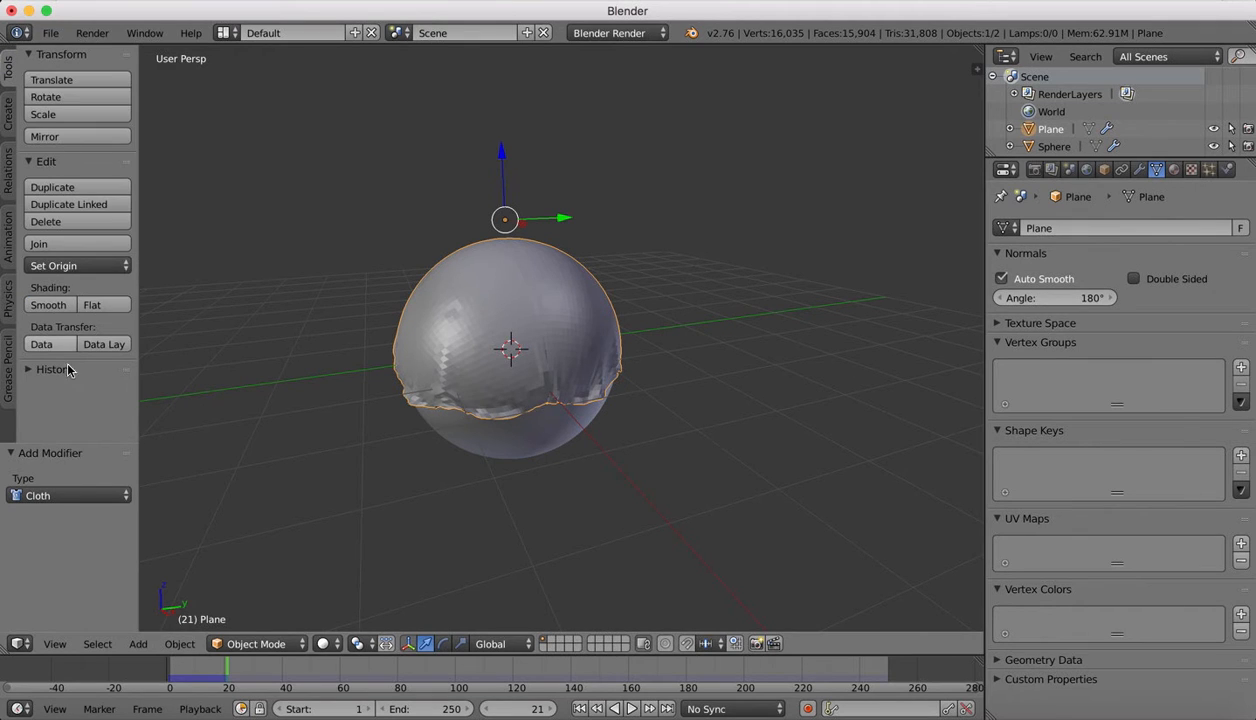
click(52, 306)
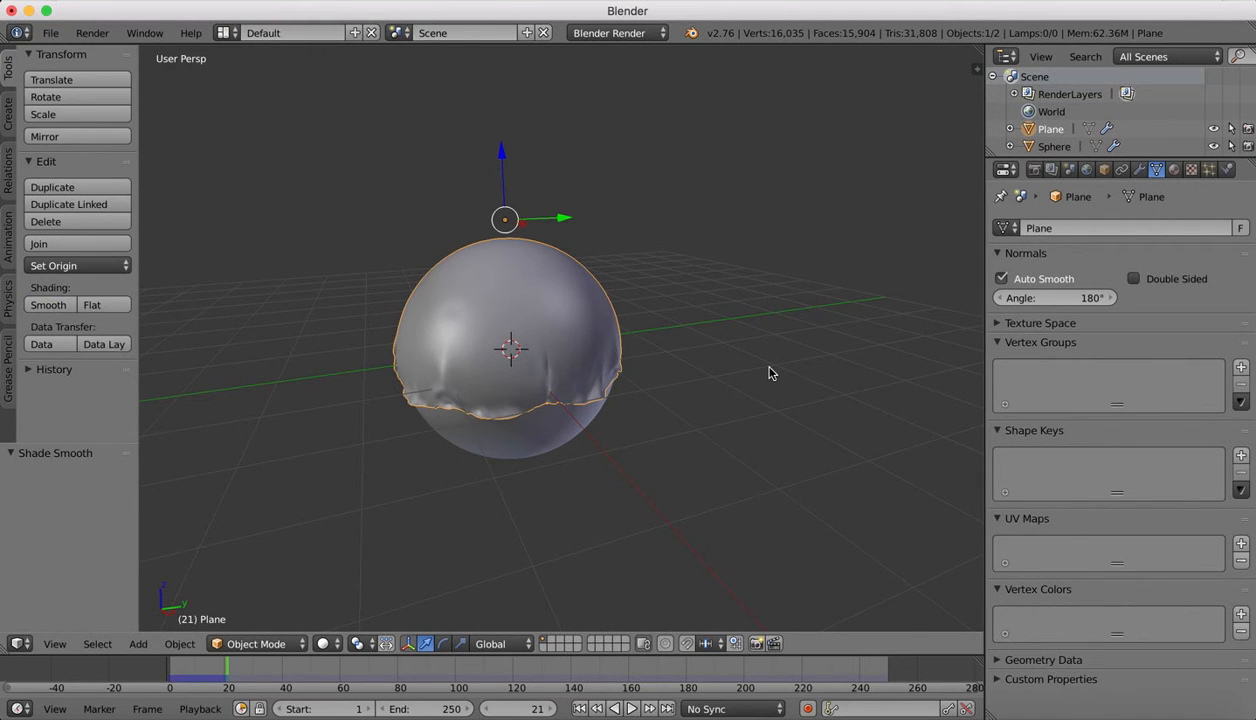
scroll(455, 309, up, 3)
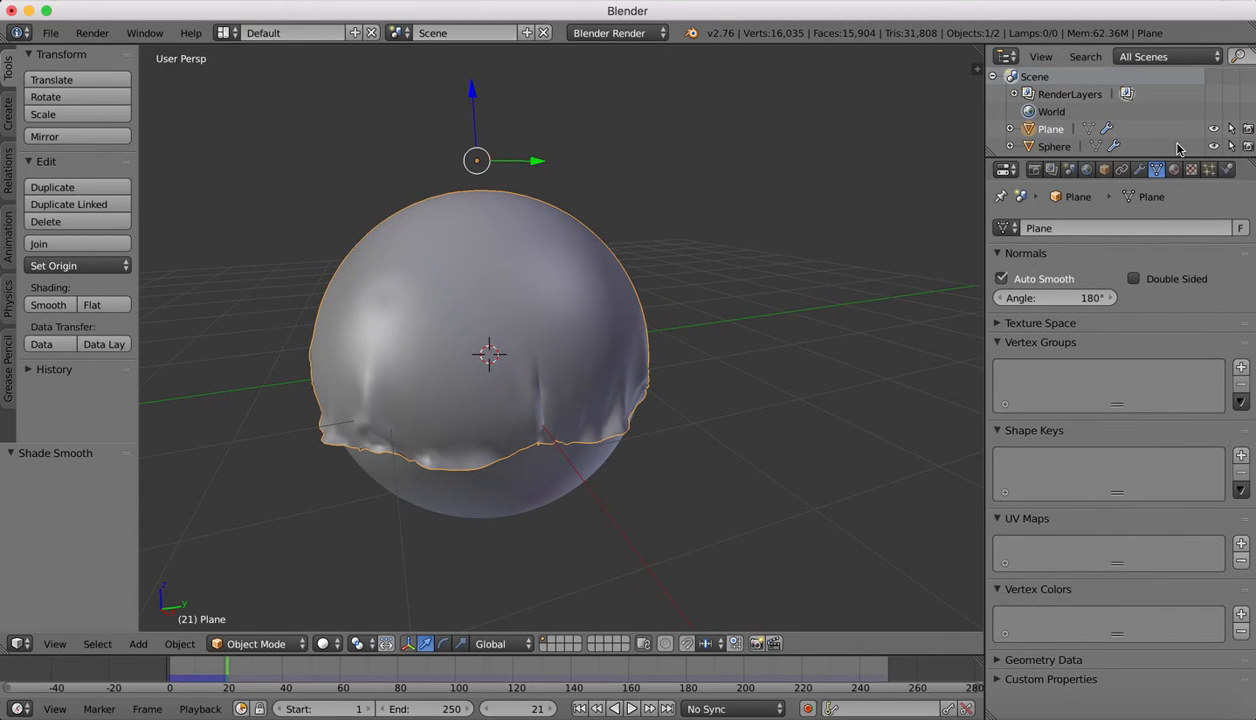
- Enable the cloth's Self Collision with a distance of 0.802 and replay the simulation from the start, stopping at frame 25
click(1225, 170)
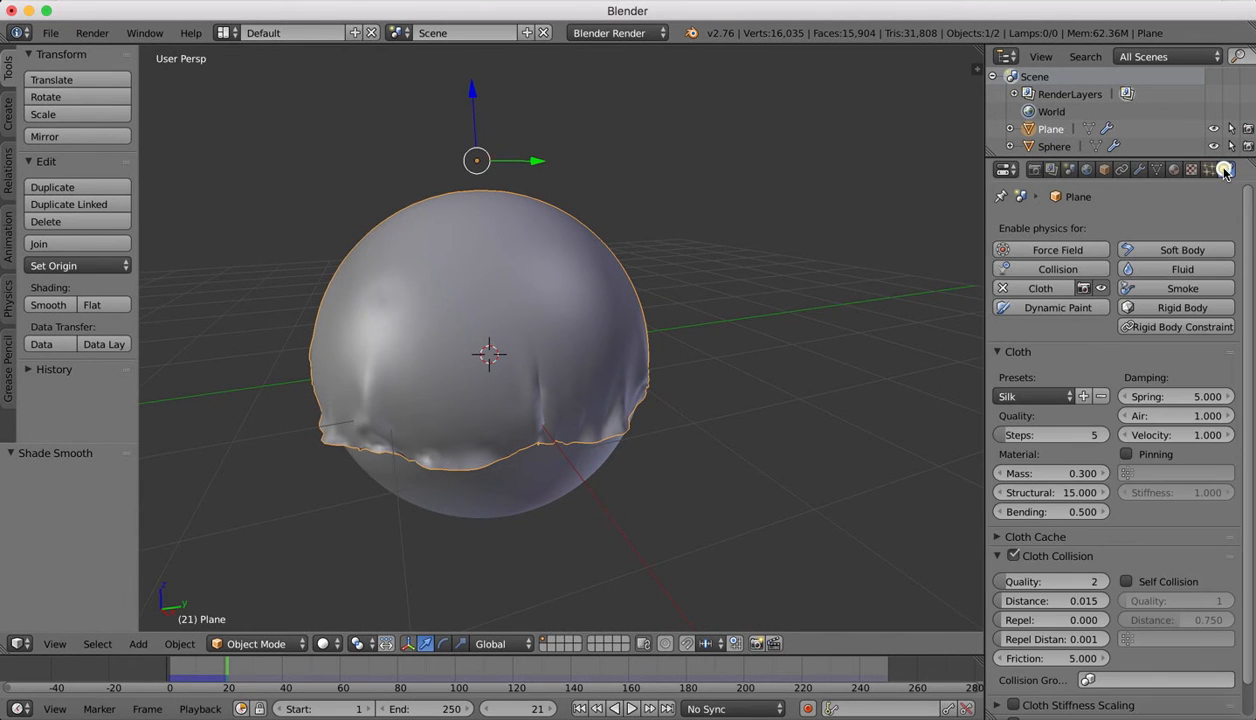
click(1127, 583)
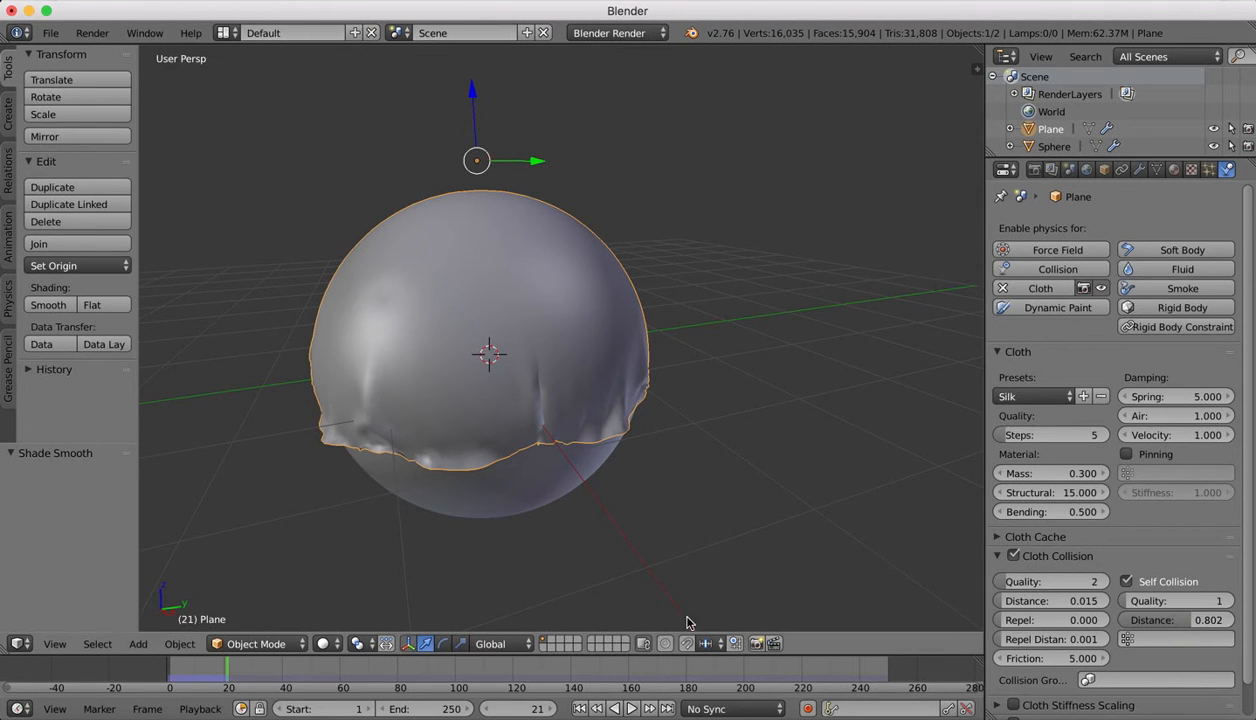
click(580, 708)
click(630, 708)
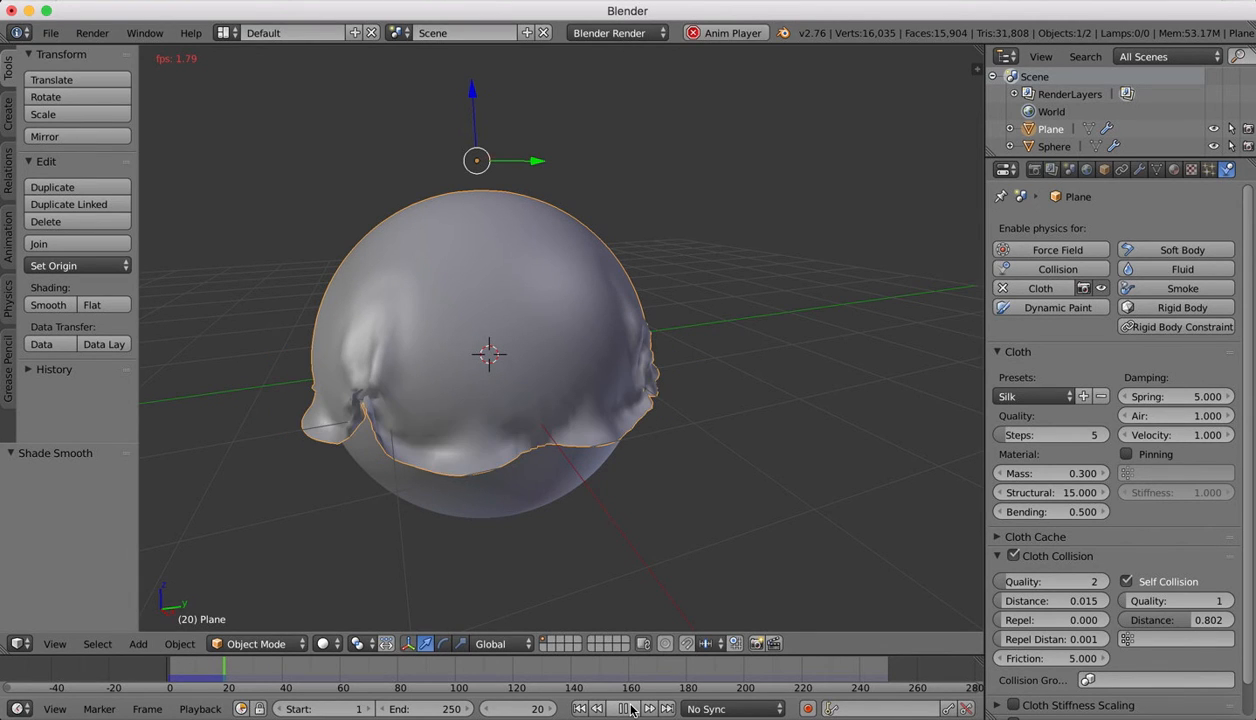
click(631, 709)
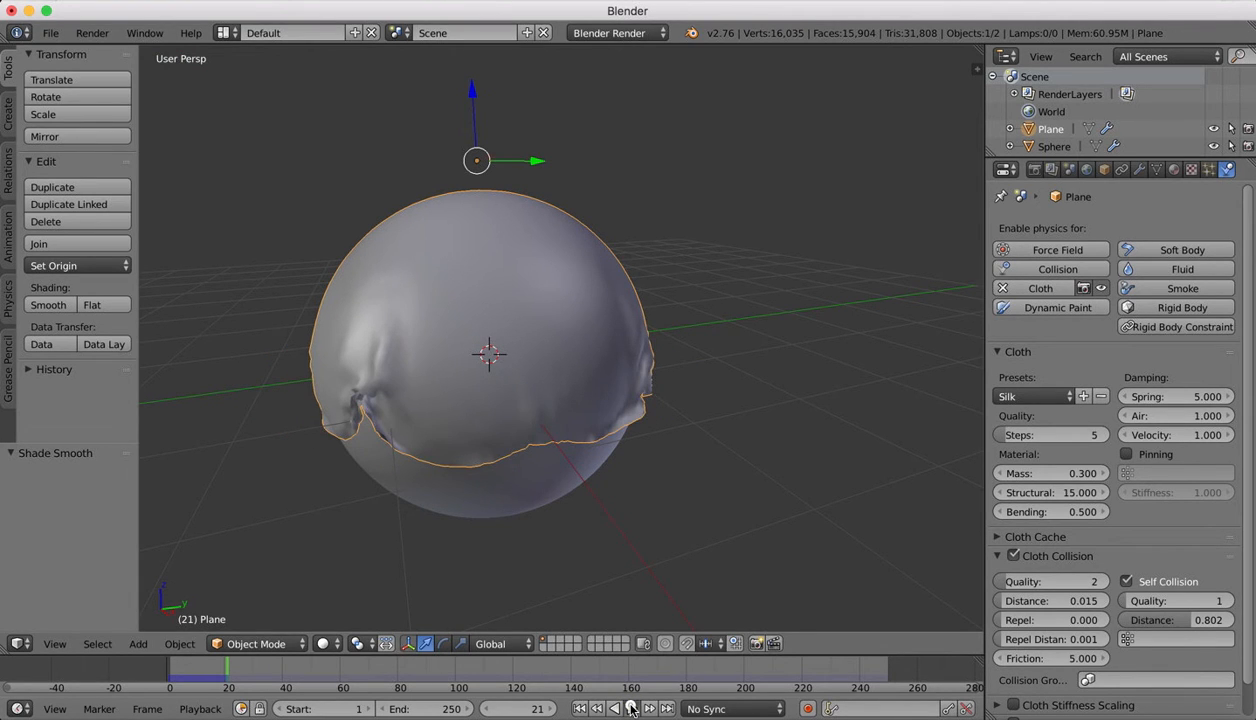
click(631, 709)
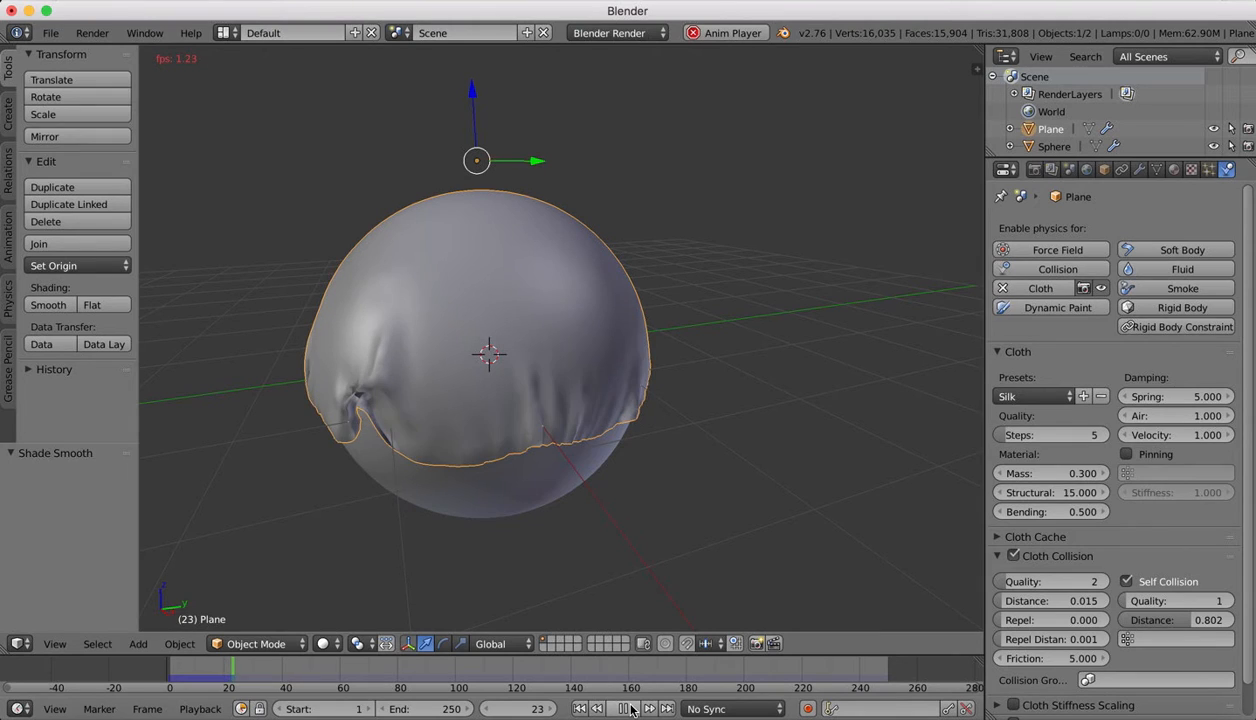
click(631, 709)
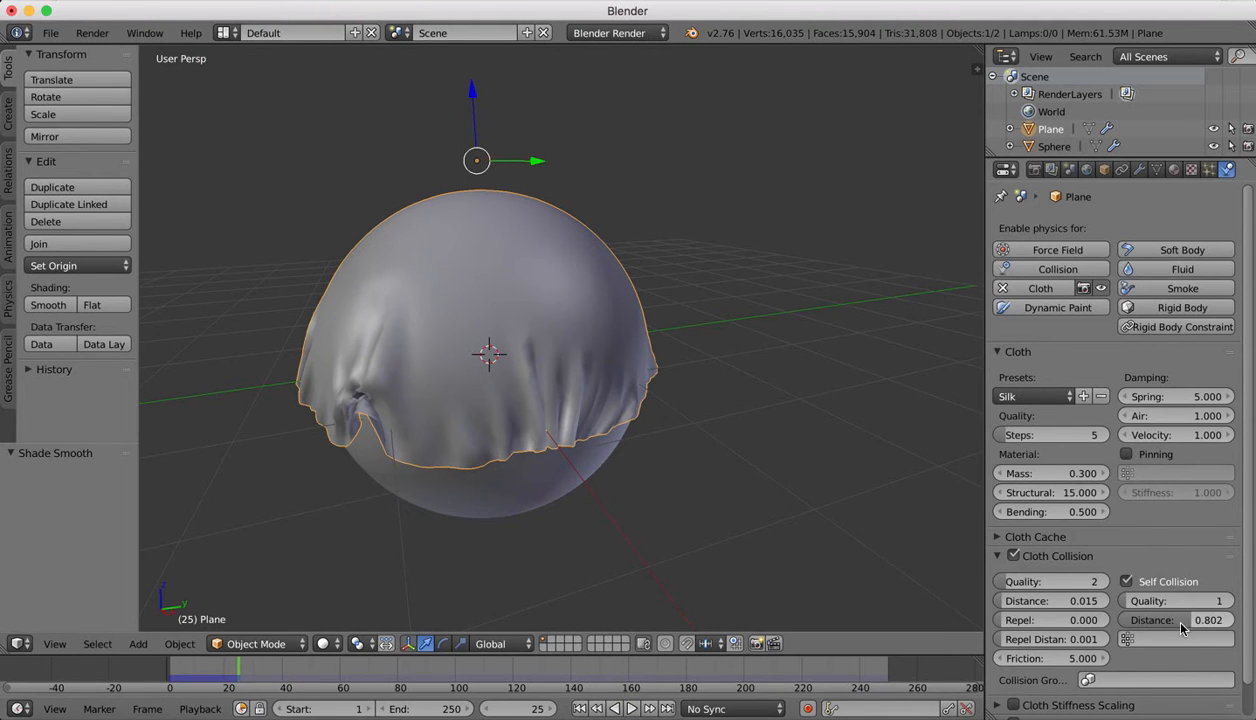
- Raise the cloth's self-collision distance to 1.000, replay the simulation from the start to frame 21, and inspect the drape all around
drag(1189, 619, 1236, 619)
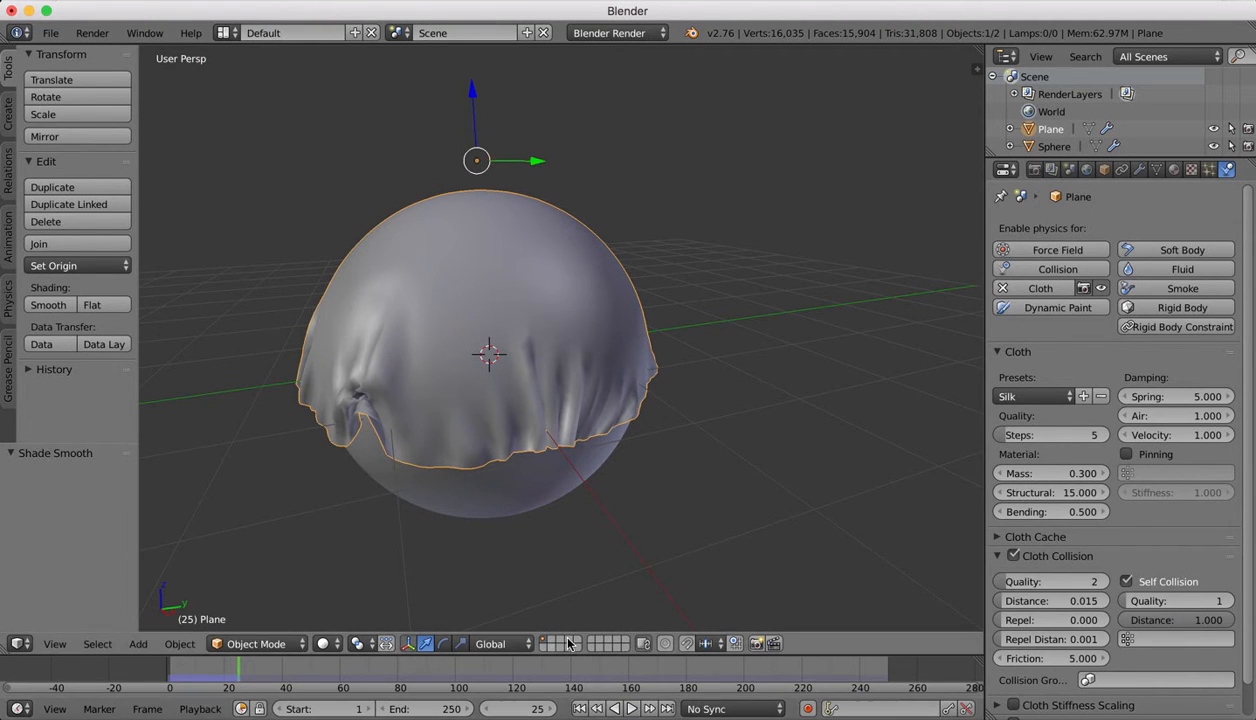
click(579, 709)
click(631, 709)
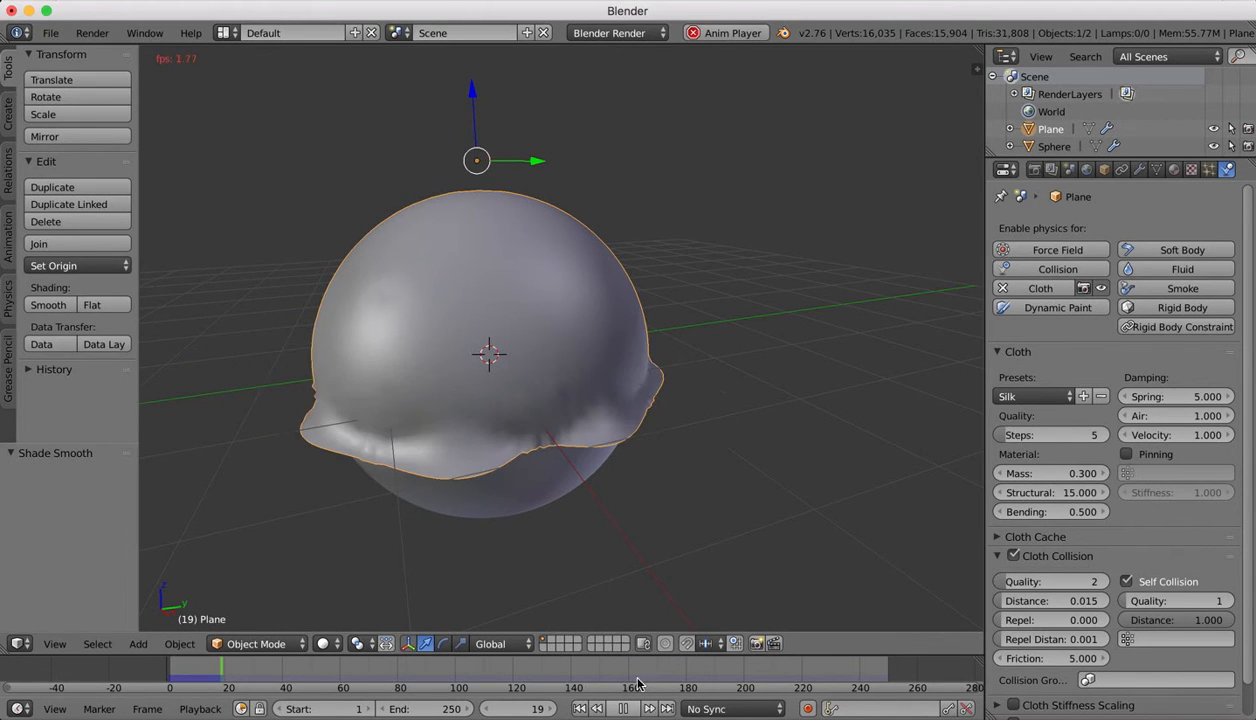
click(629, 709)
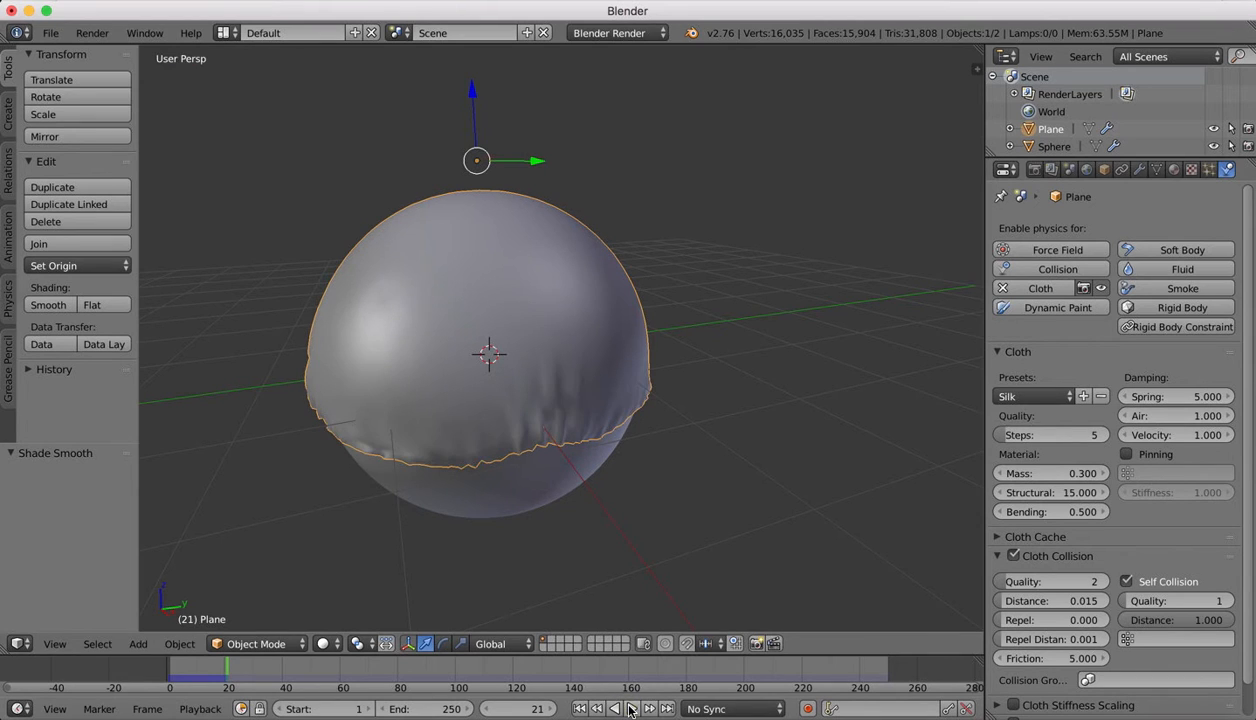
scroll(501, 266, left, 10)
scroll(501, 266, down, 8)
scroll(501, 266, left, 6)
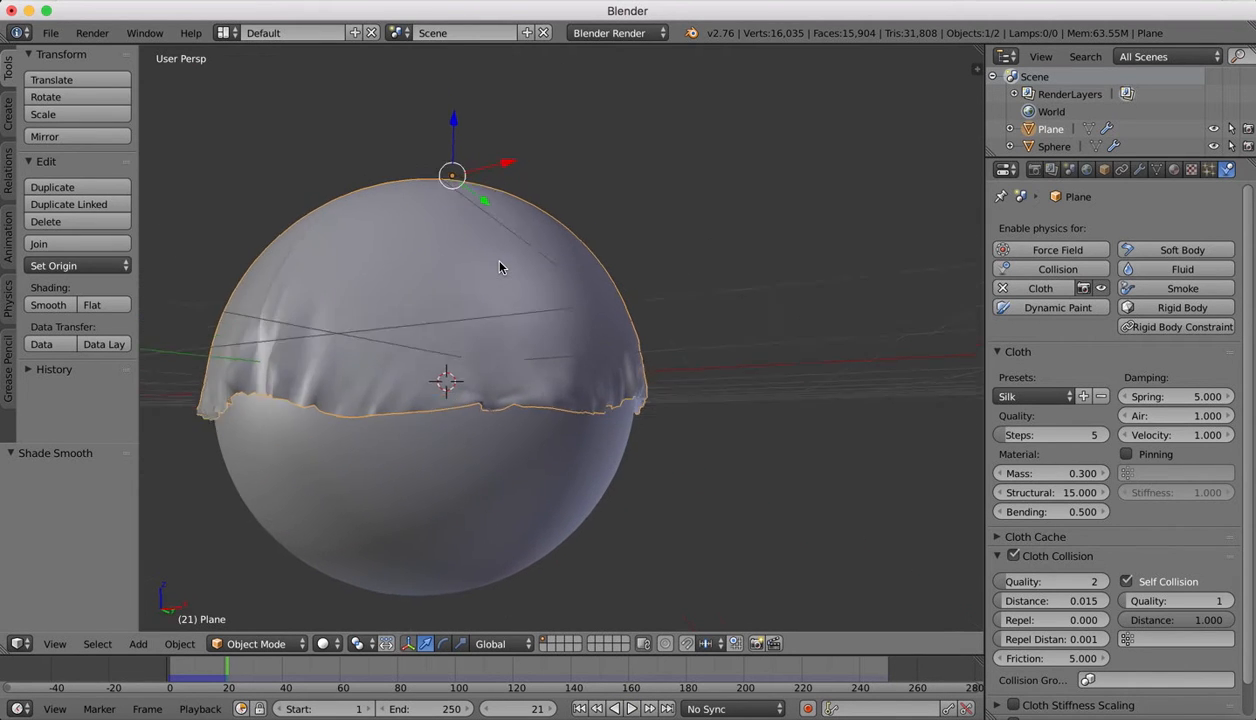
scroll(501, 266, right, 5)
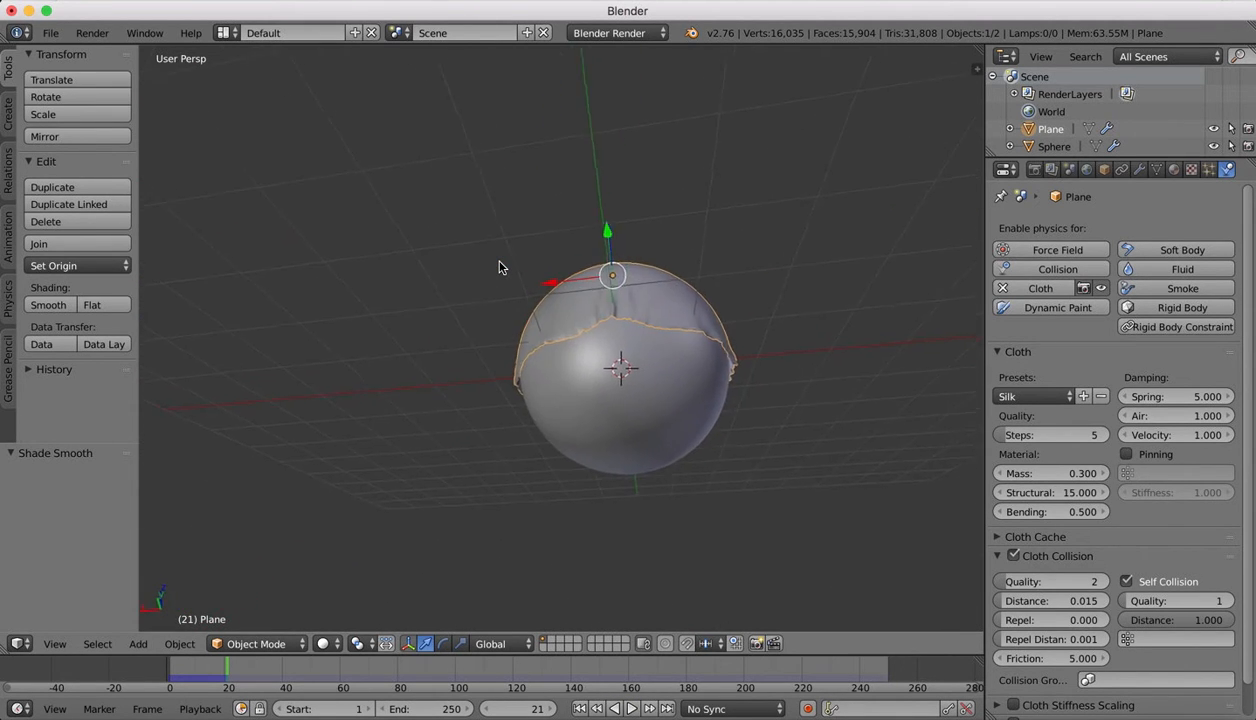
scroll(501, 266, left, 10)
scroll(501, 266, up, 5)
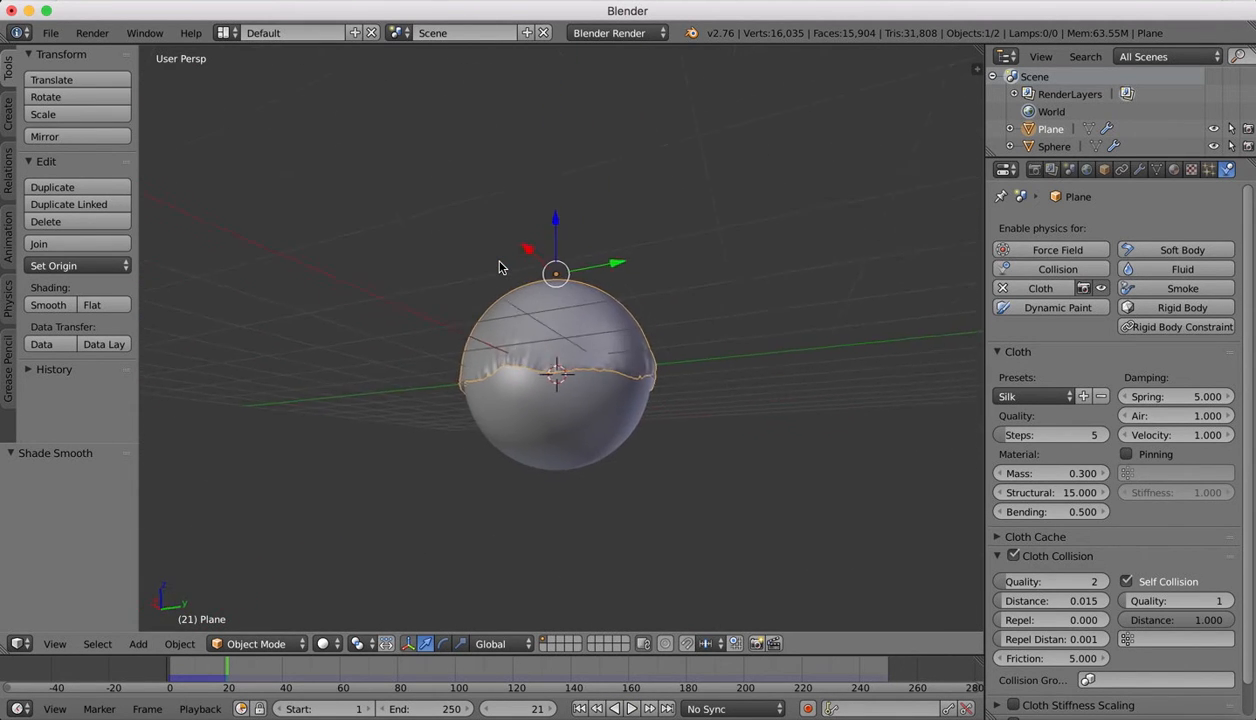
- Apply the Cotton cloth preset to the plane, replay the simulation from the start to frame 21, and inspect the folds around the sphere
click(1050, 397)
click(1040, 416)
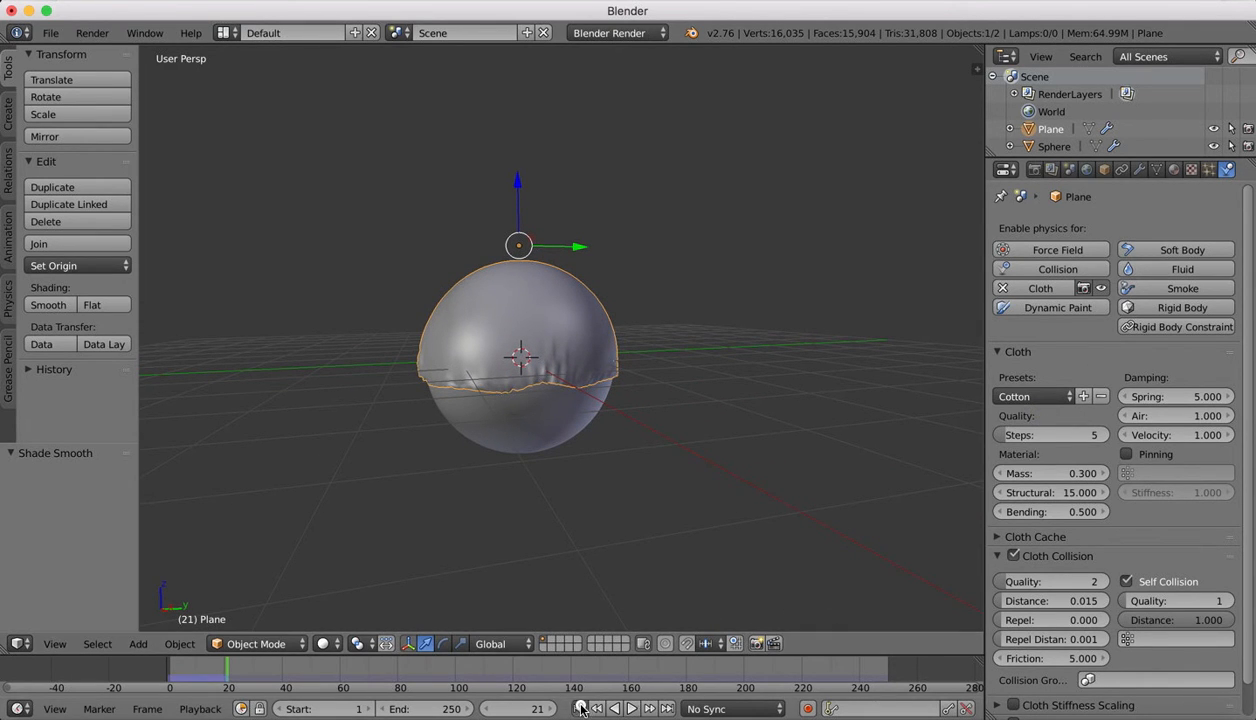
click(580, 708)
click(631, 708)
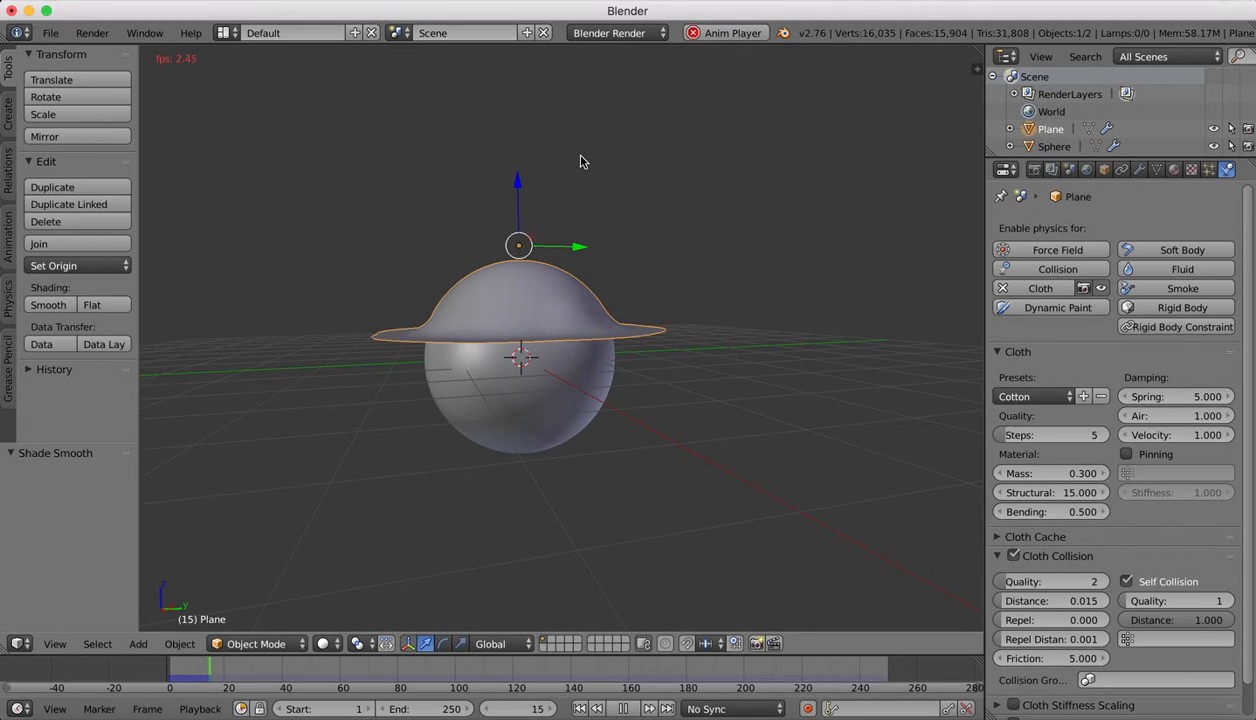
scroll(581, 162, up, 4)
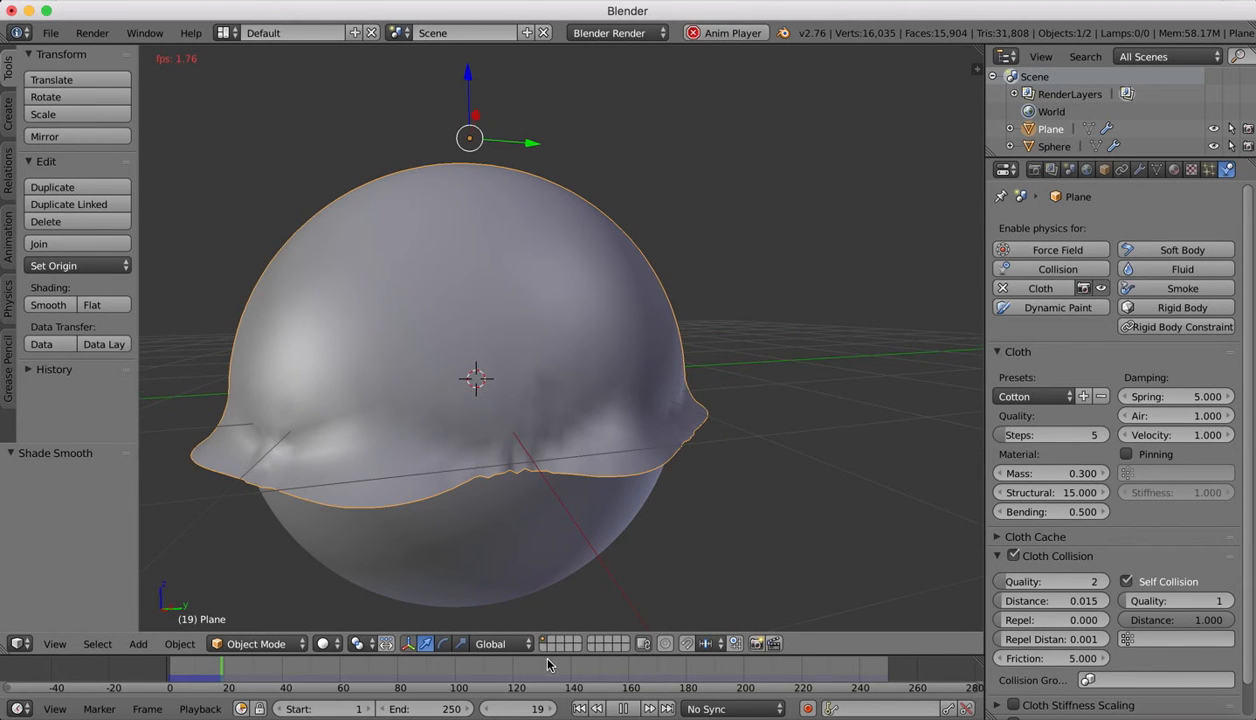
click(623, 706)
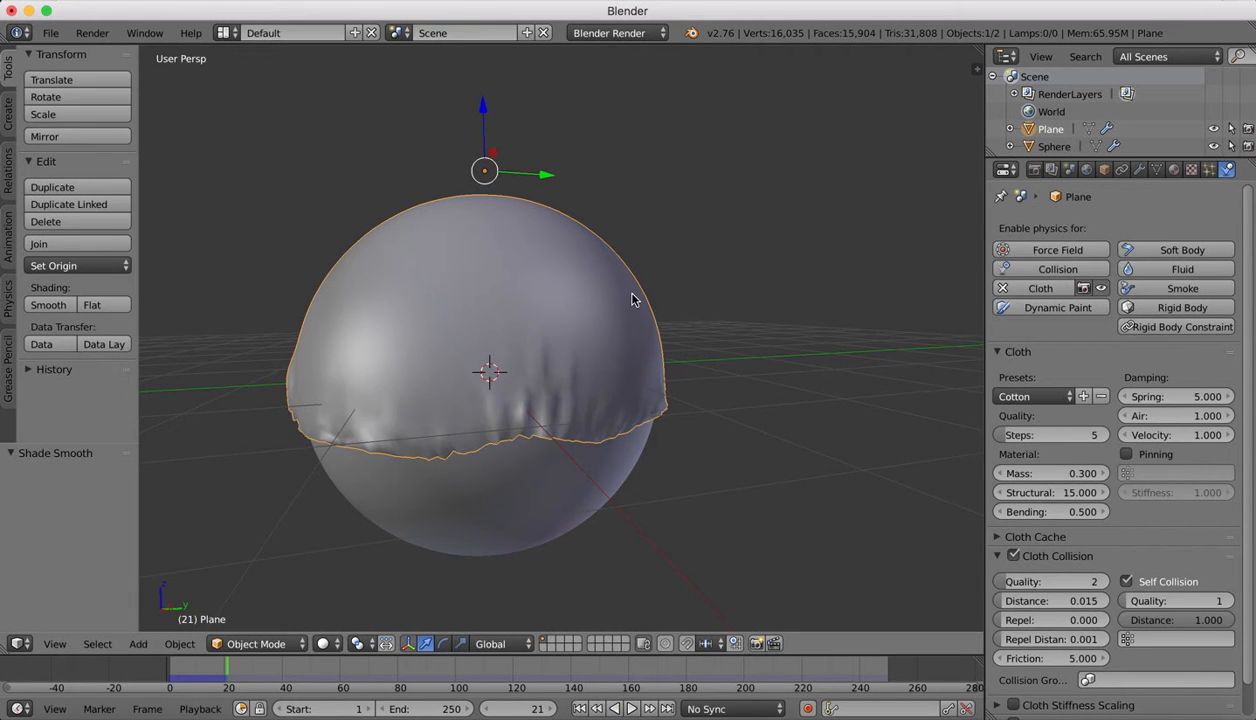
scroll(631, 225, down, 10)
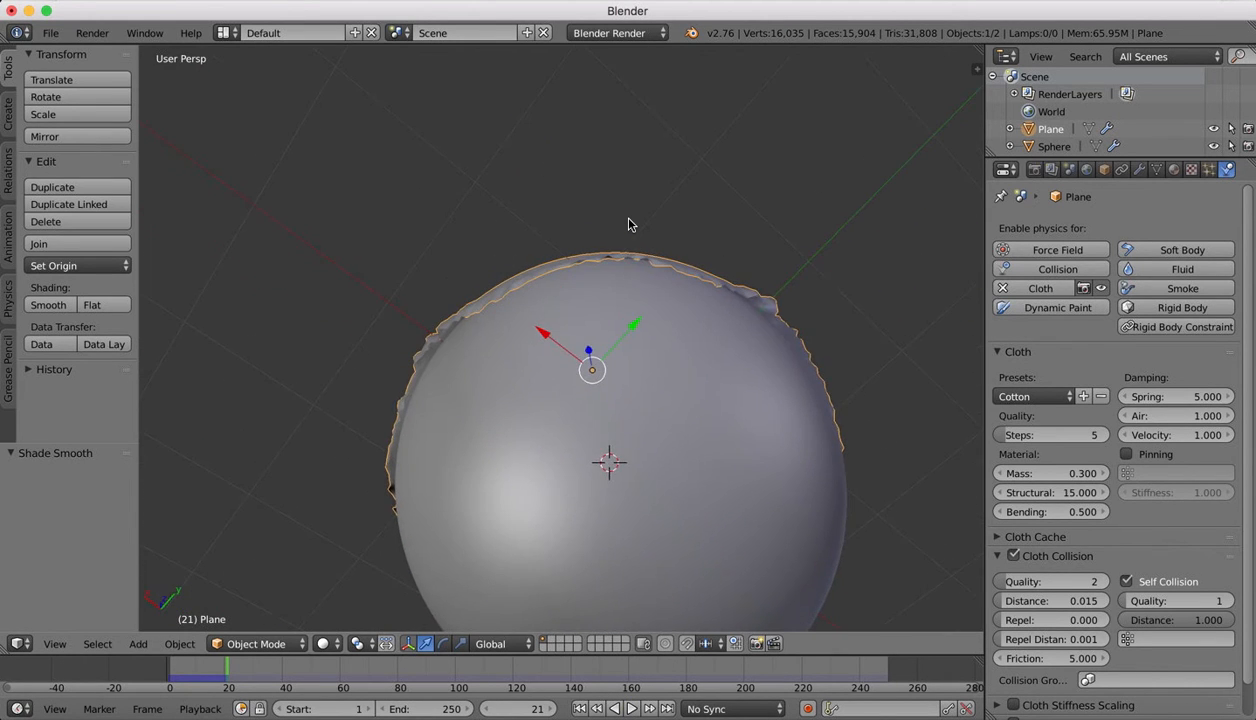
scroll(631, 225, up, 10)
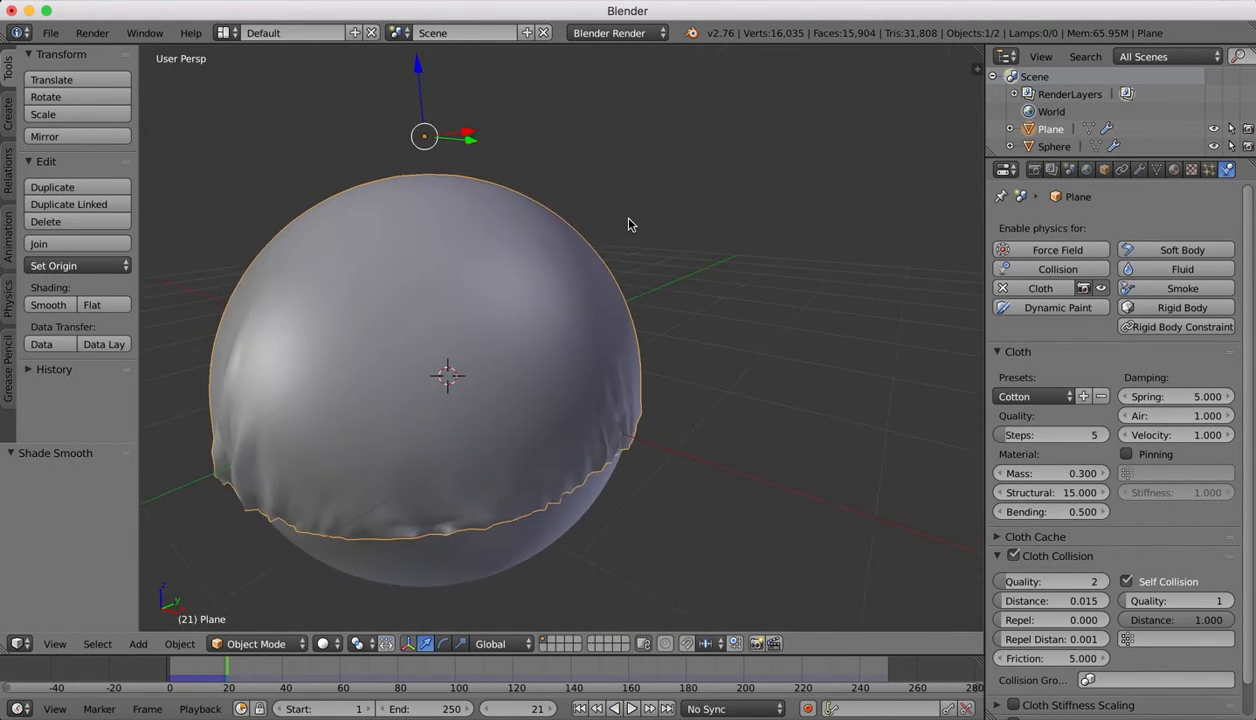
scroll(630, 223, right, 10)
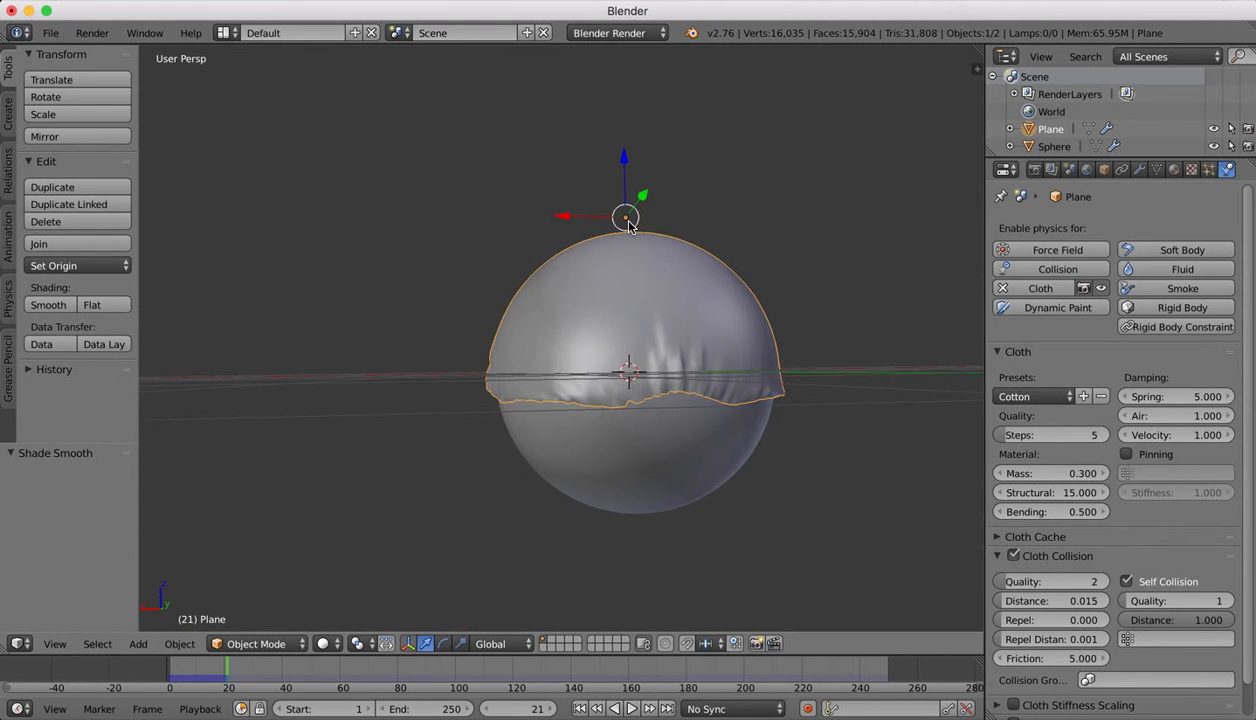
scroll(628, 226, right, 3)
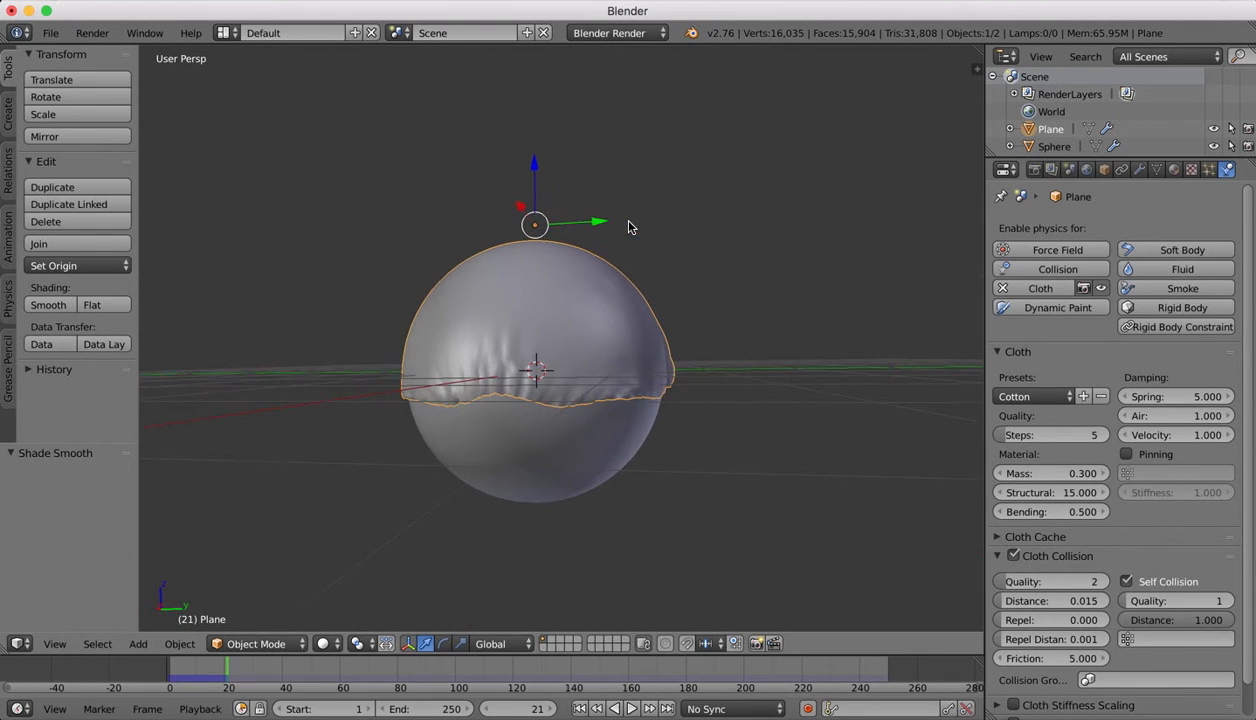
click(1048, 400)
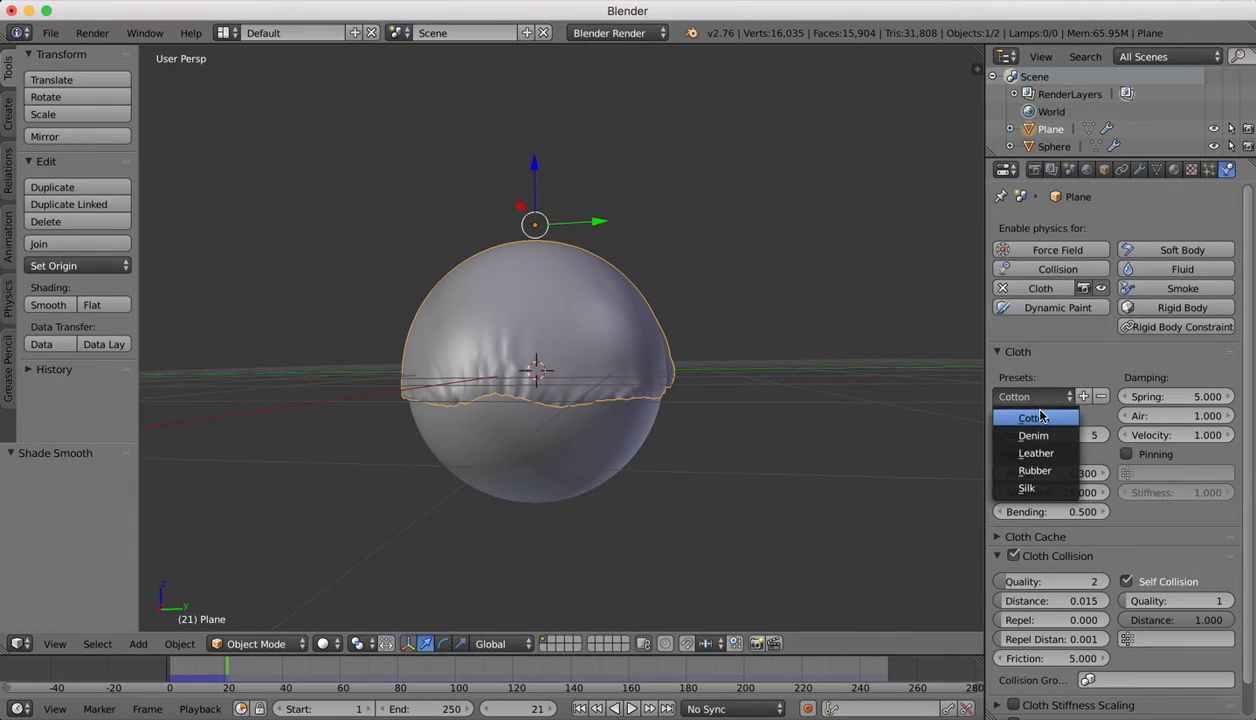
click(1030, 415)
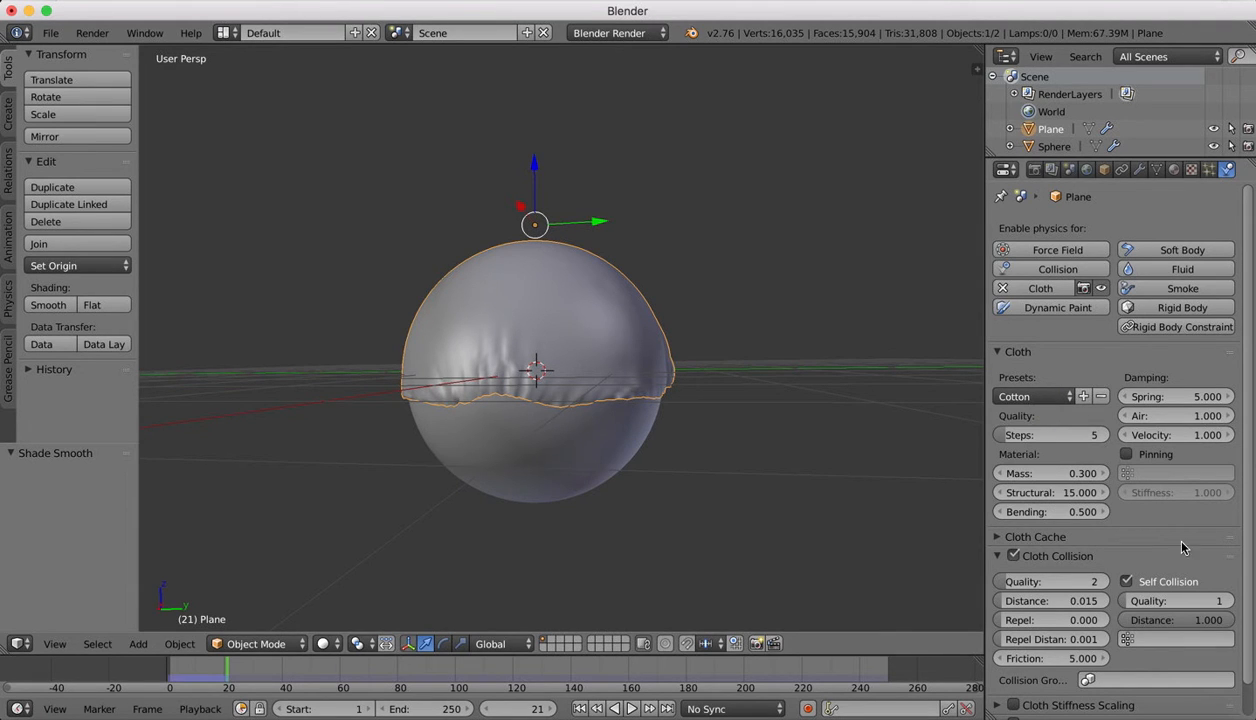
- Set the sphere's collision particle friction factor to 0.142, random friction to 0.045, and stickiness to 4.000
right_click(540, 440)
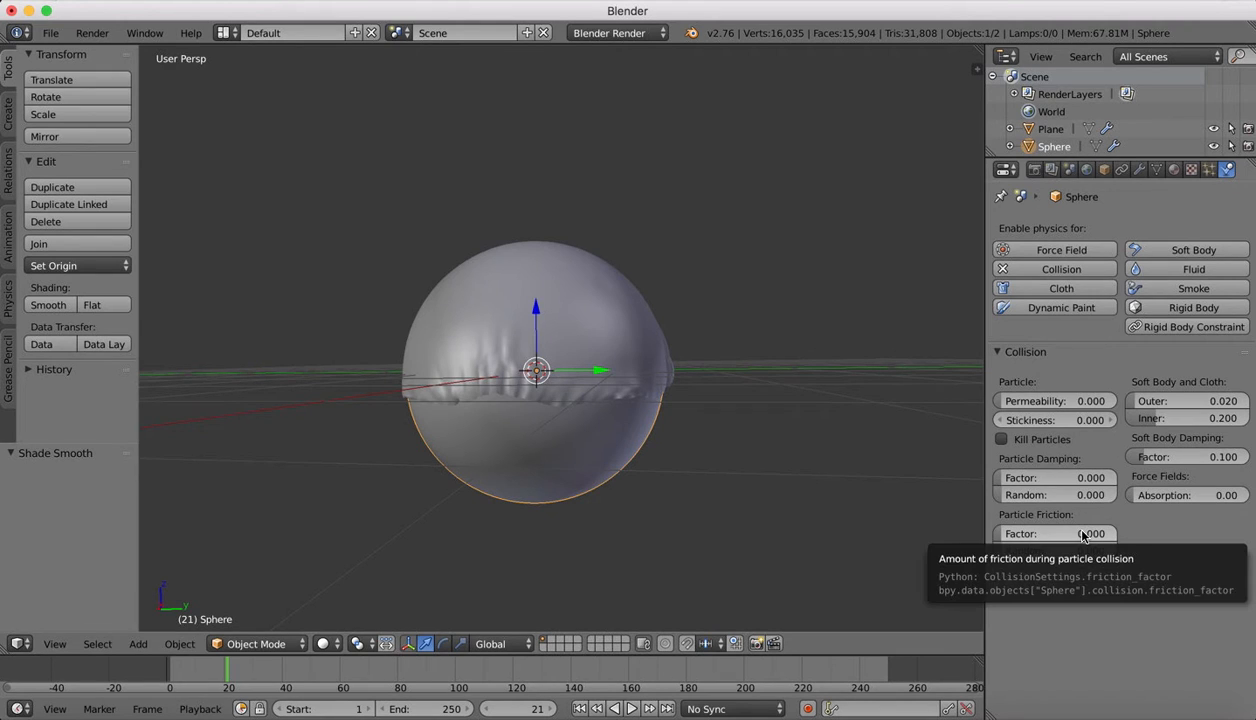
mouse_move(1056, 538)
mouse_down()
mouse_move(1068, 538)
mouse_move(1048, 551)
mouse_up()
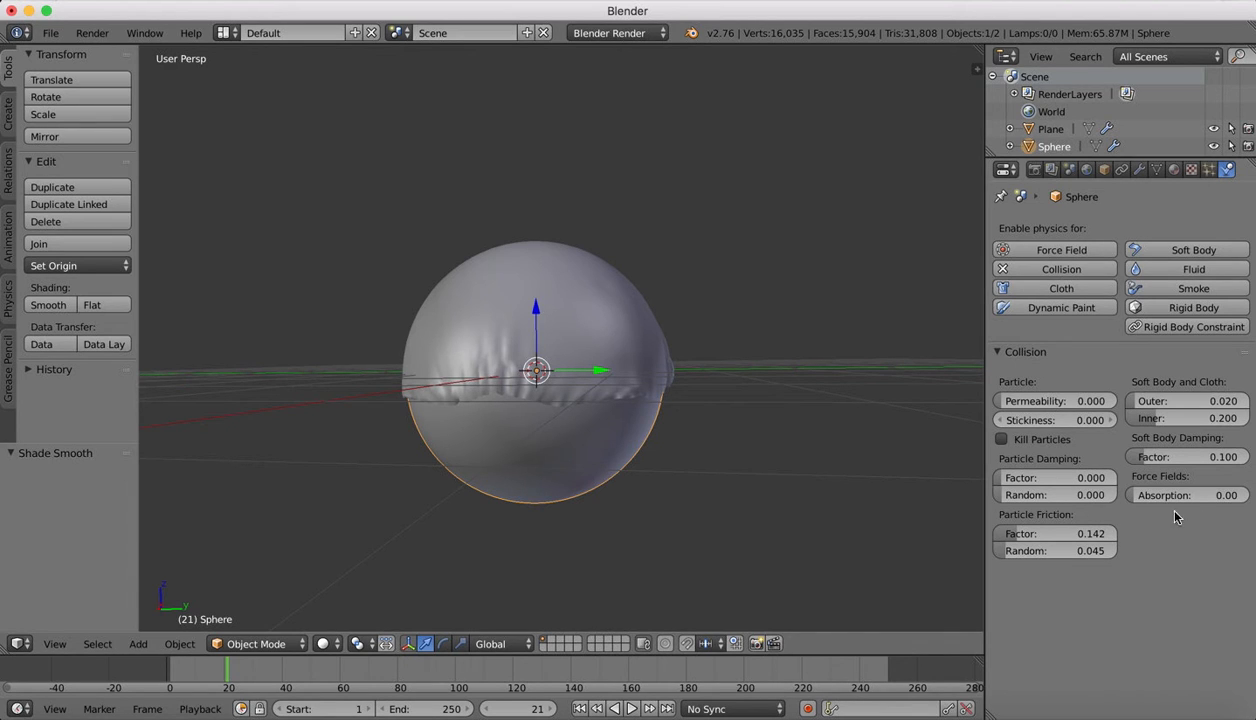
click(1024, 421)
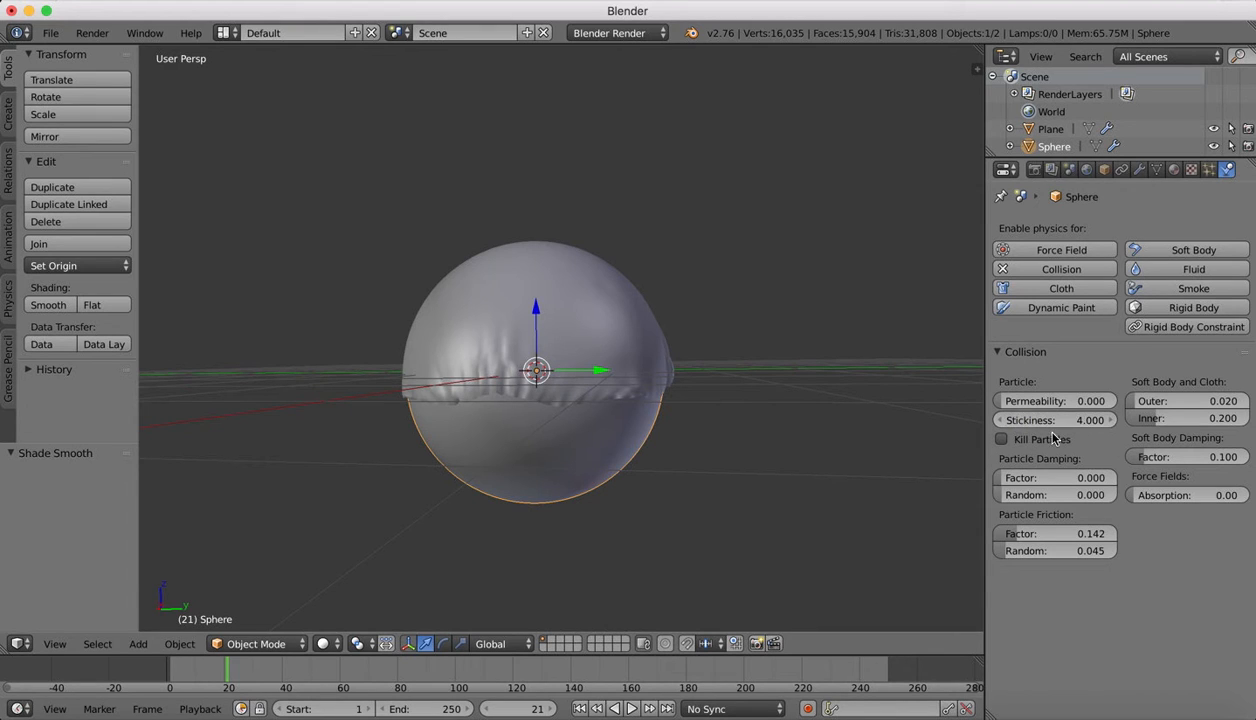
- Replay the simulation from the start to frame 21 and examine how the cloth drapes over the sphere from several sides
click(578, 708)
click(631, 708)
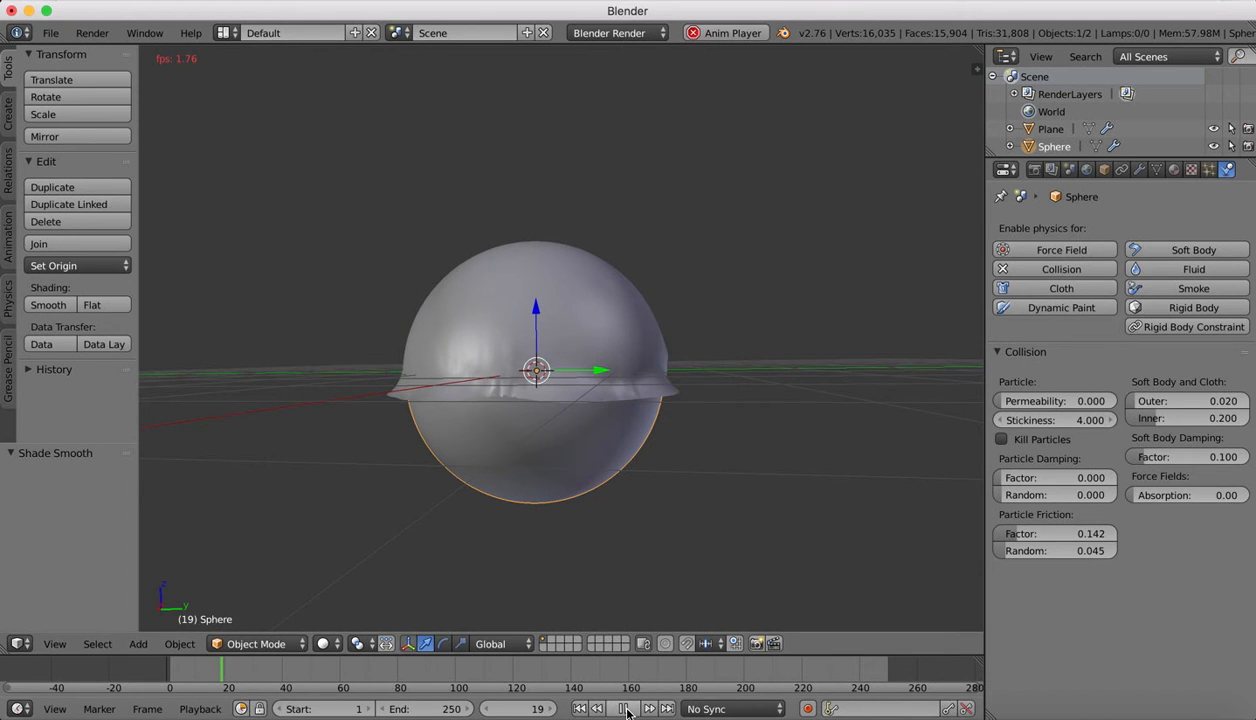
click(628, 710)
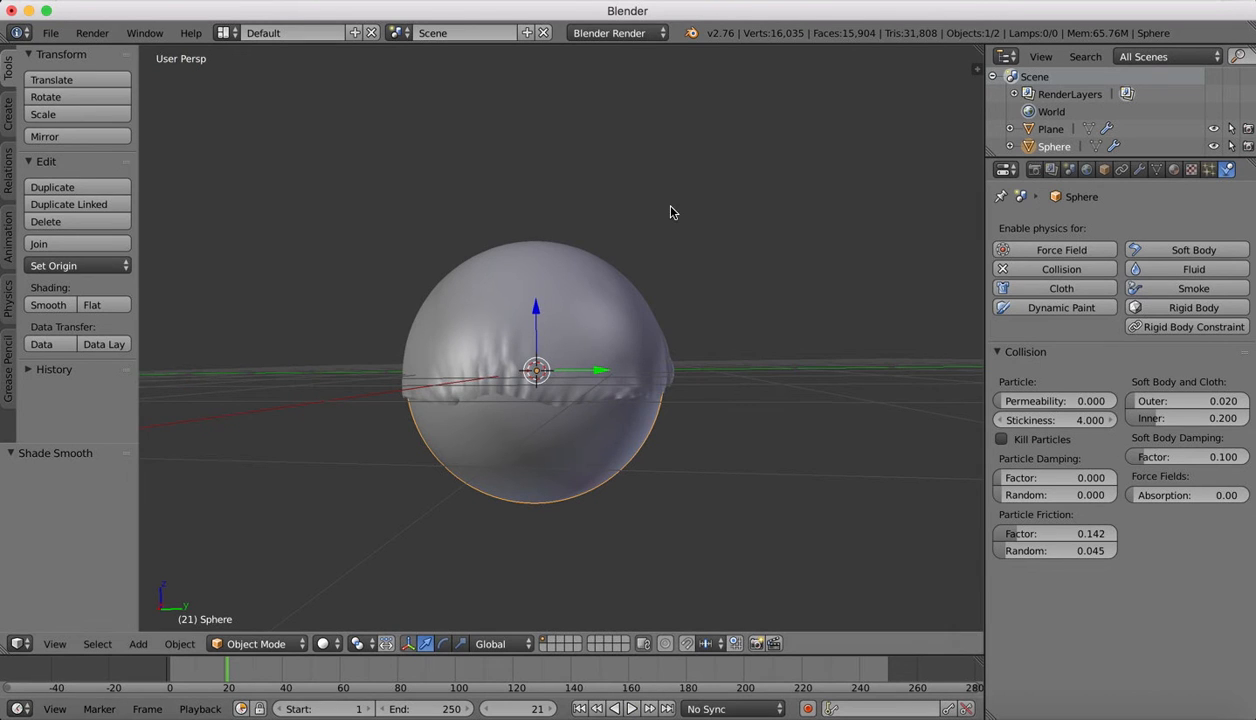
scroll(671, 209, right, 10)
scroll(671, 208, right, 3)
ctrl+scroll(671, 208, down, 8)
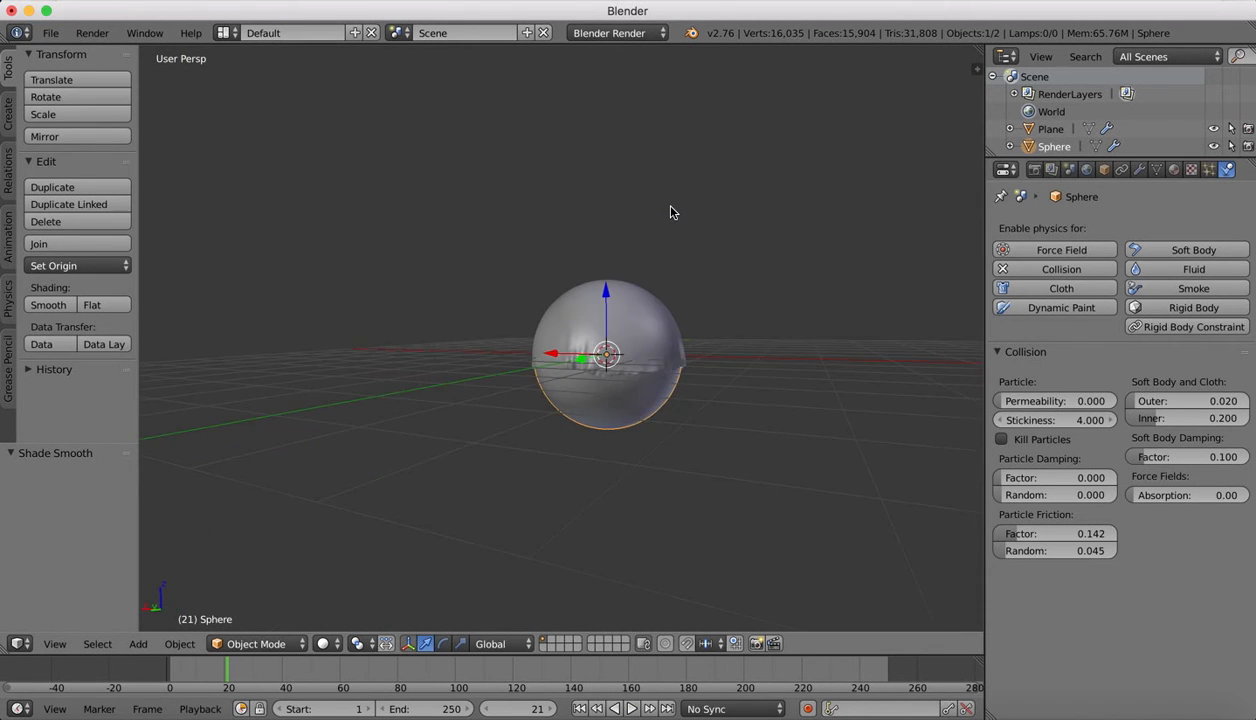
scroll(671, 208, left, 4)
shift+scroll(647, 258, right, 4)
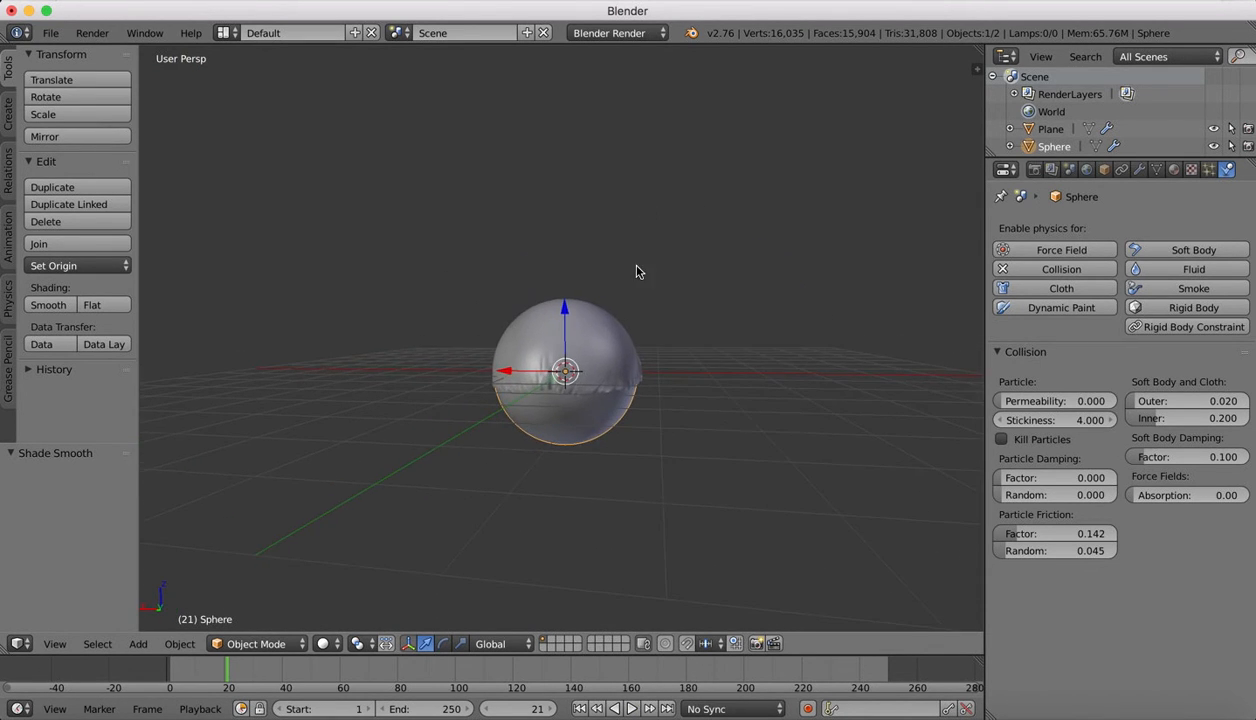
shift+scroll(634, 267, up, 1)
ctrl+scroll(557, 262, up, 3)
ctrl+scroll(558, 268, up, 2)
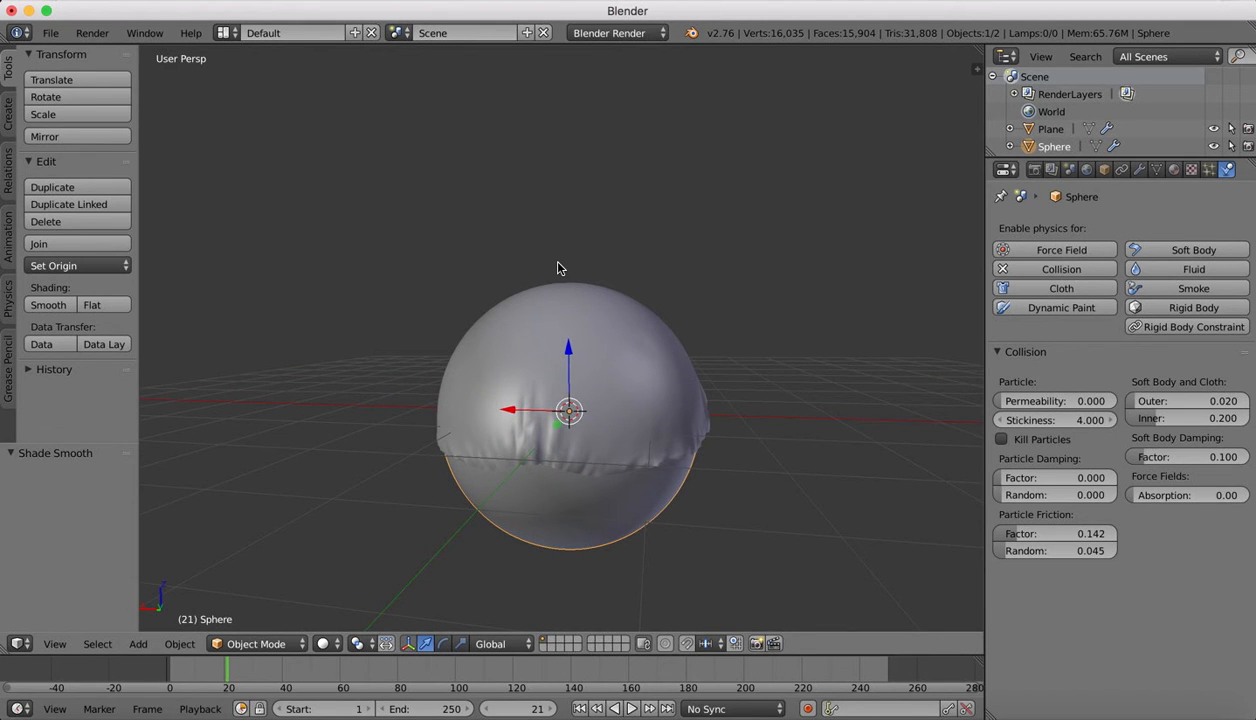
- Return to frame 1, delete the sphere, and check the remaining cloth plane from below and from the side
click(579, 708)
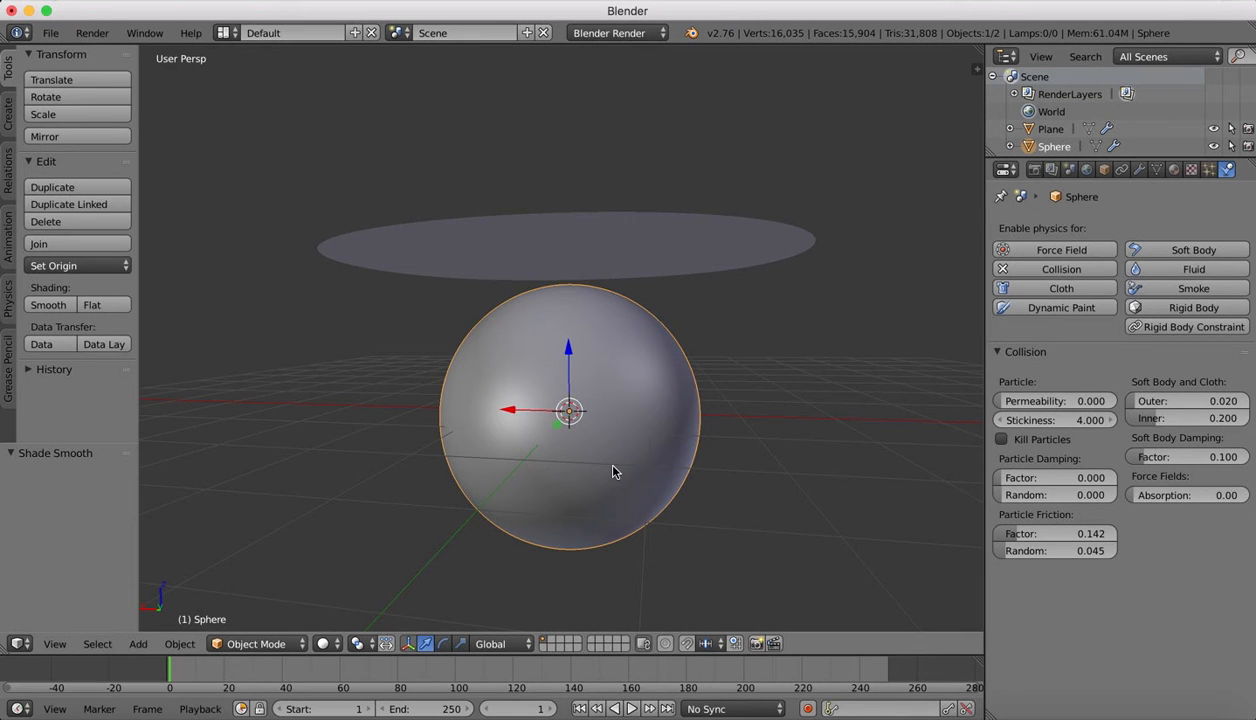
key(x)
click(601, 470)
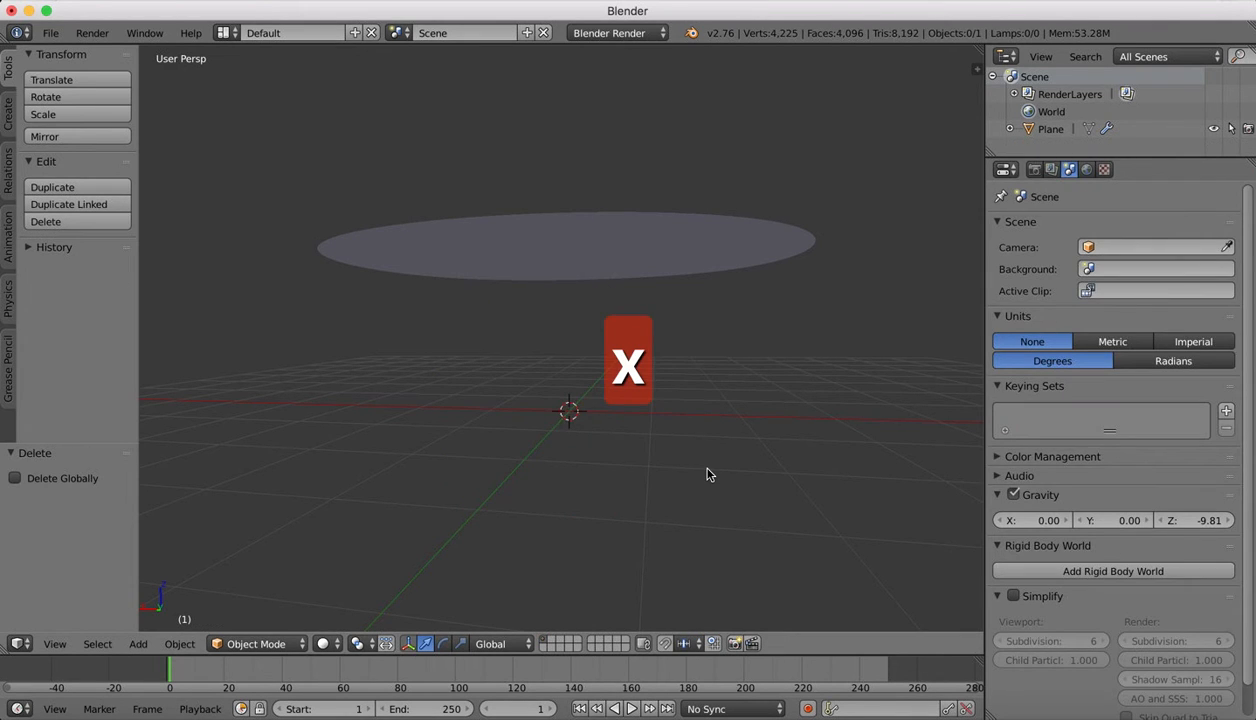
scroll(709, 475, down, 3)
scroll(709, 475, up, 5)
scroll(709, 475, down, 8)
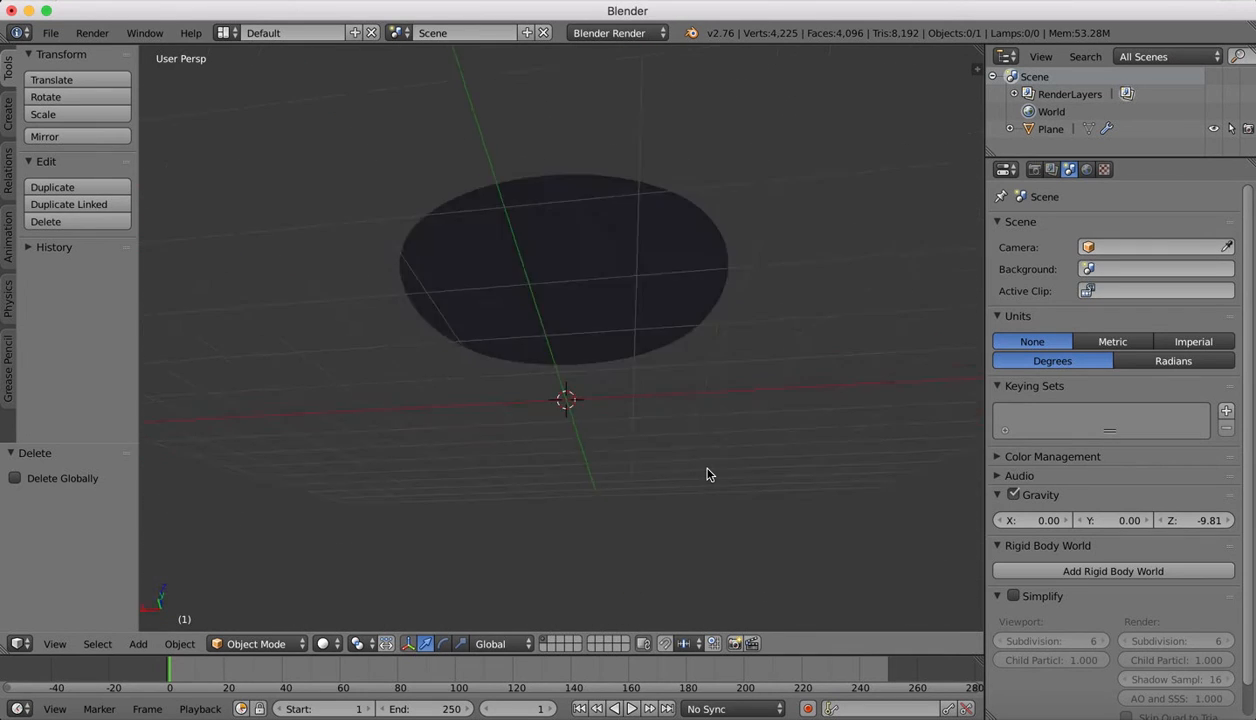
scroll(707, 474, up, 8)
scroll(707, 474, down, 6)
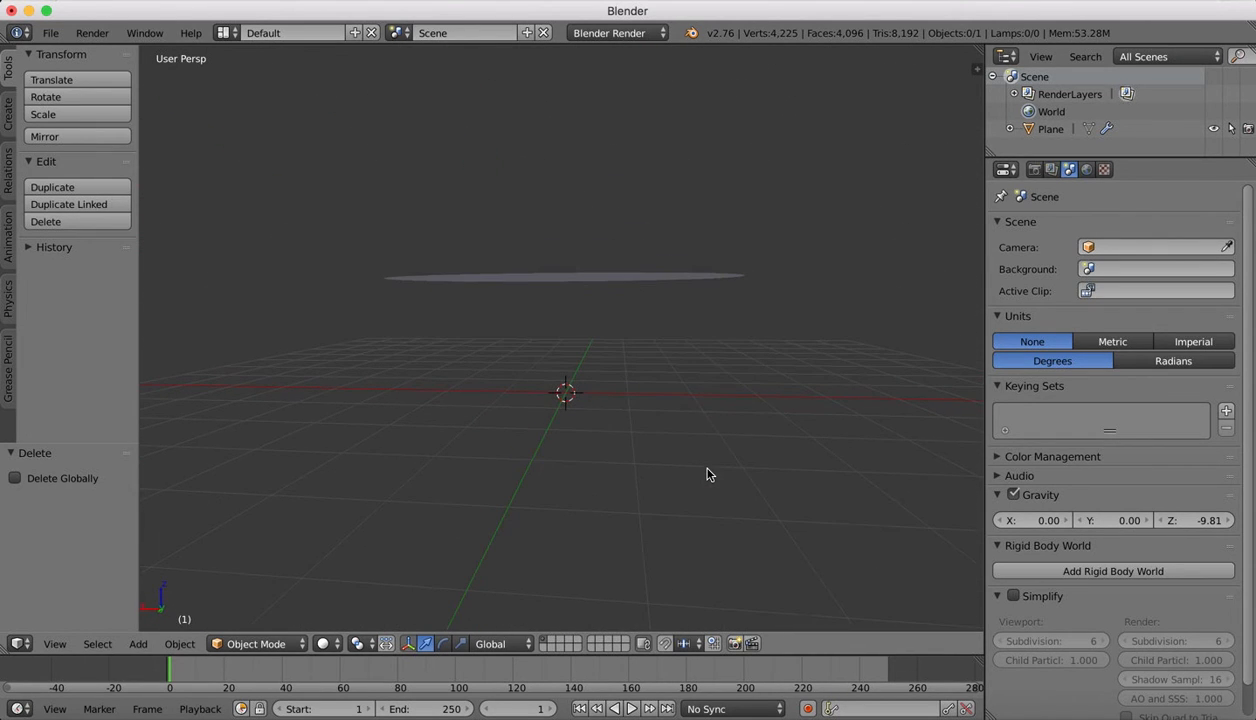
- Add a cube at the origin and flatten it into a thin slab with Z scalings of about -0.126 and 0.36
click(8, 113)
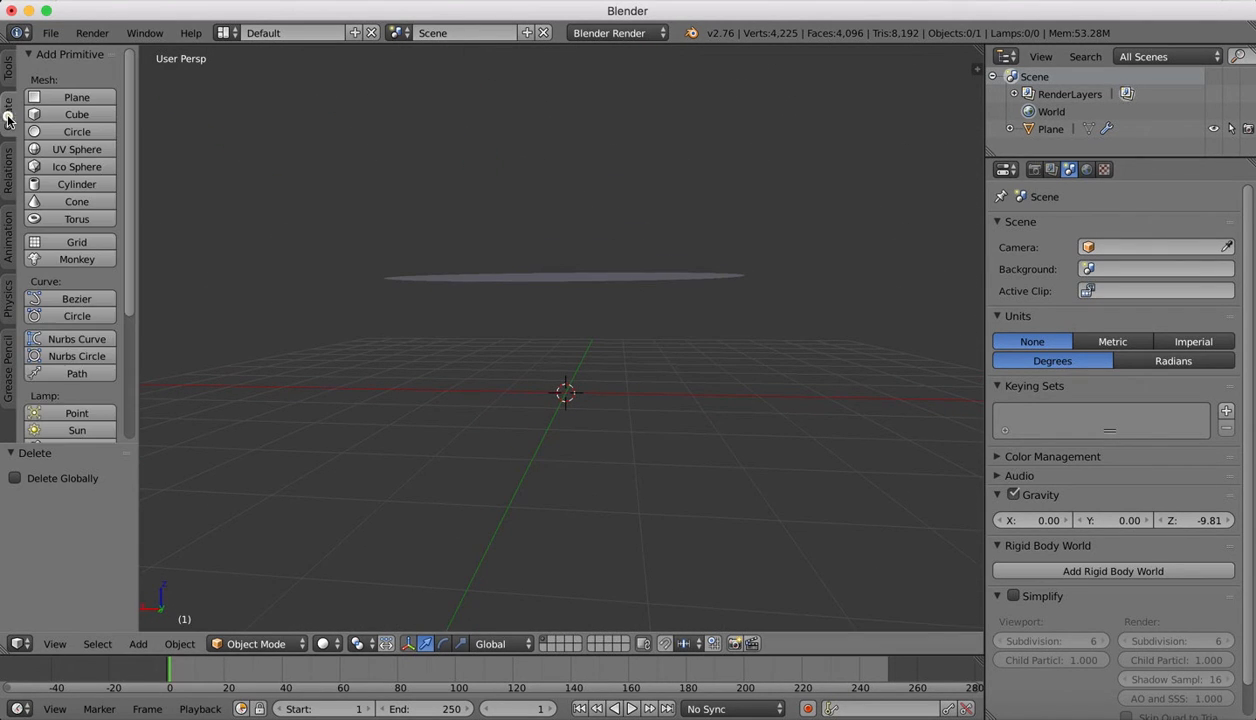
click(77, 115)
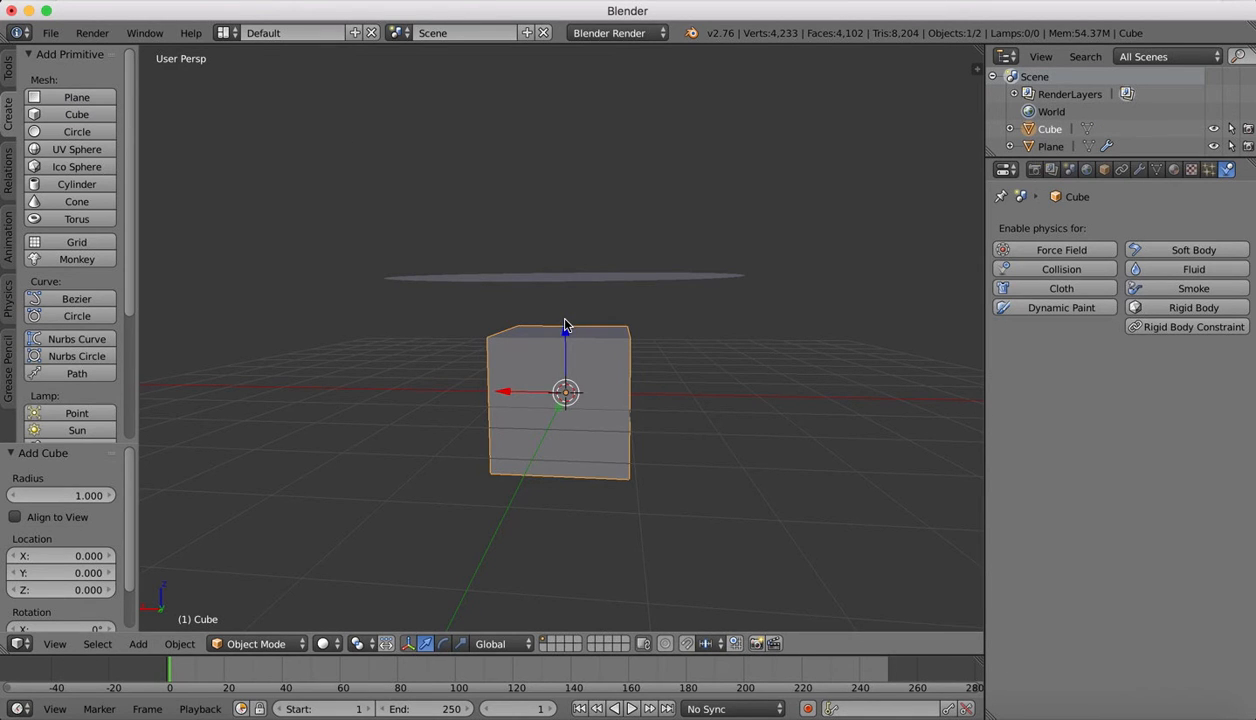
key(s)
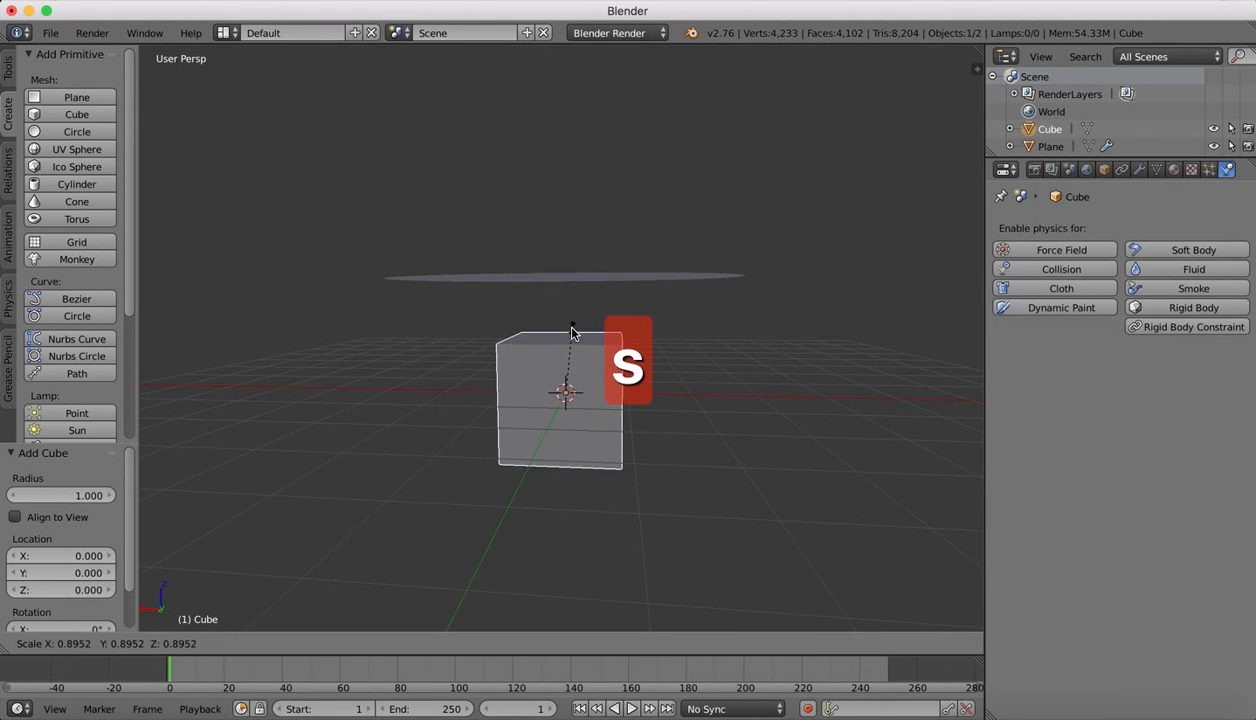
key(z)
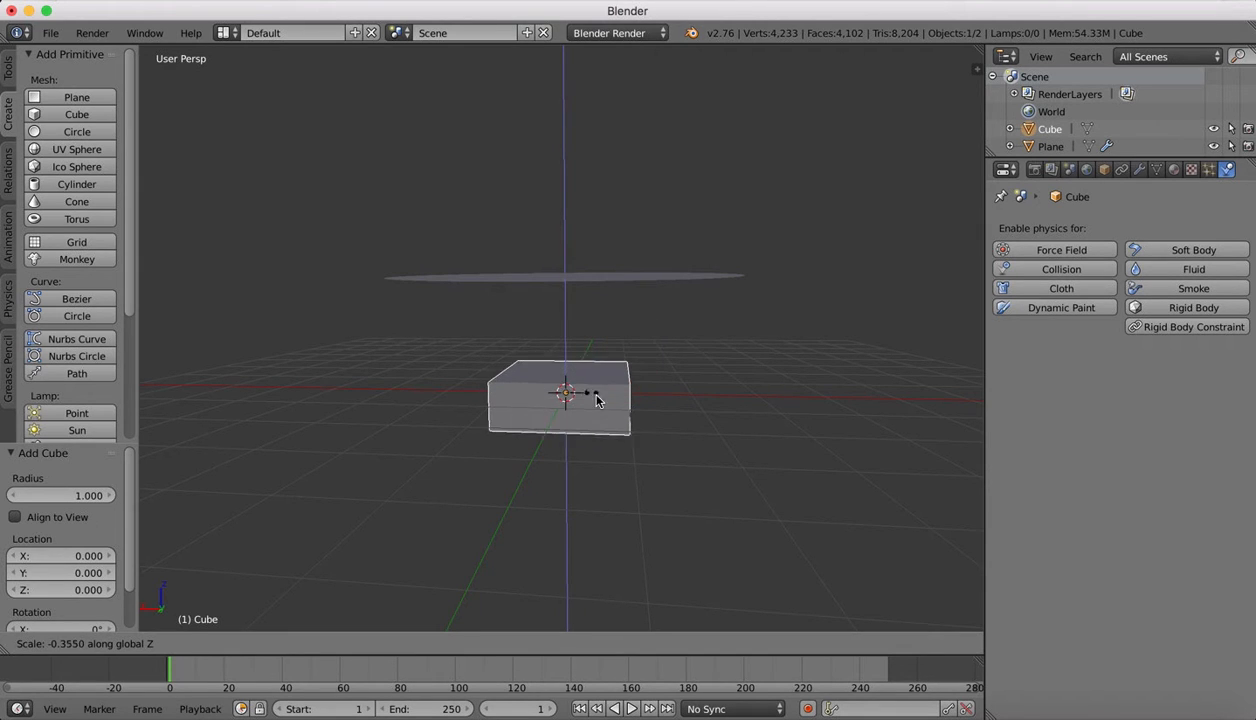
click(569, 392)
key(s)
key(z)
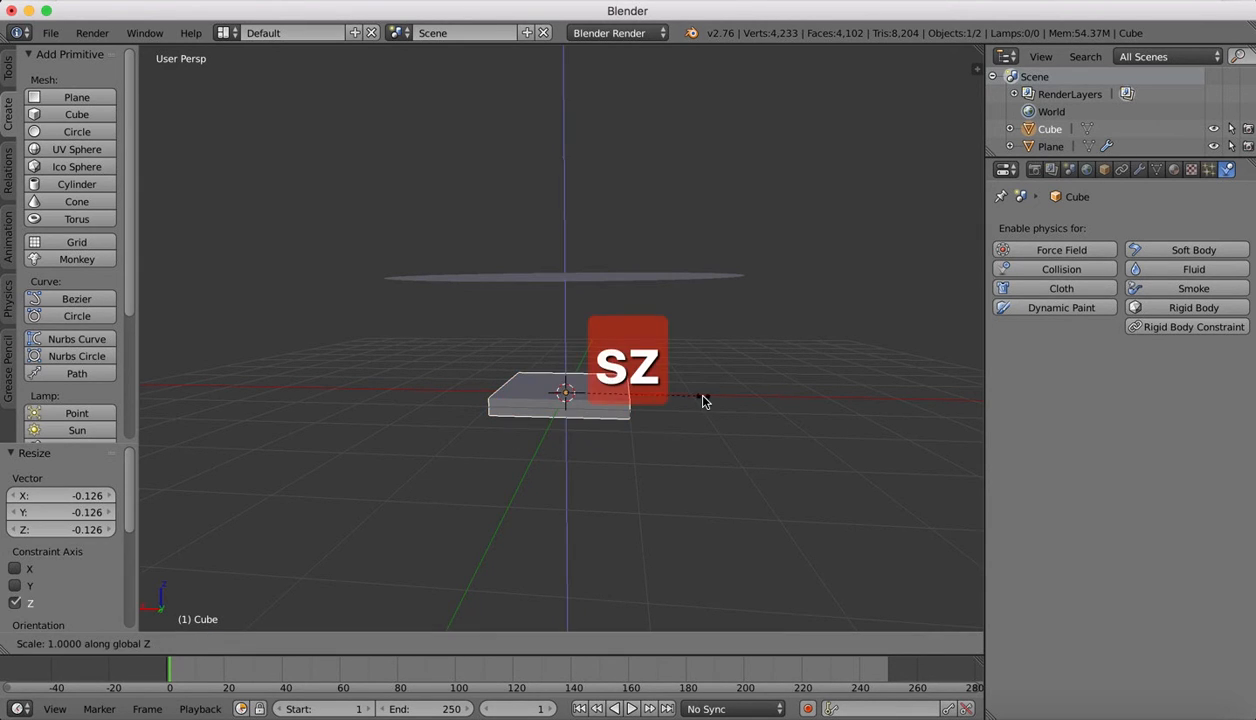
click(616, 403)
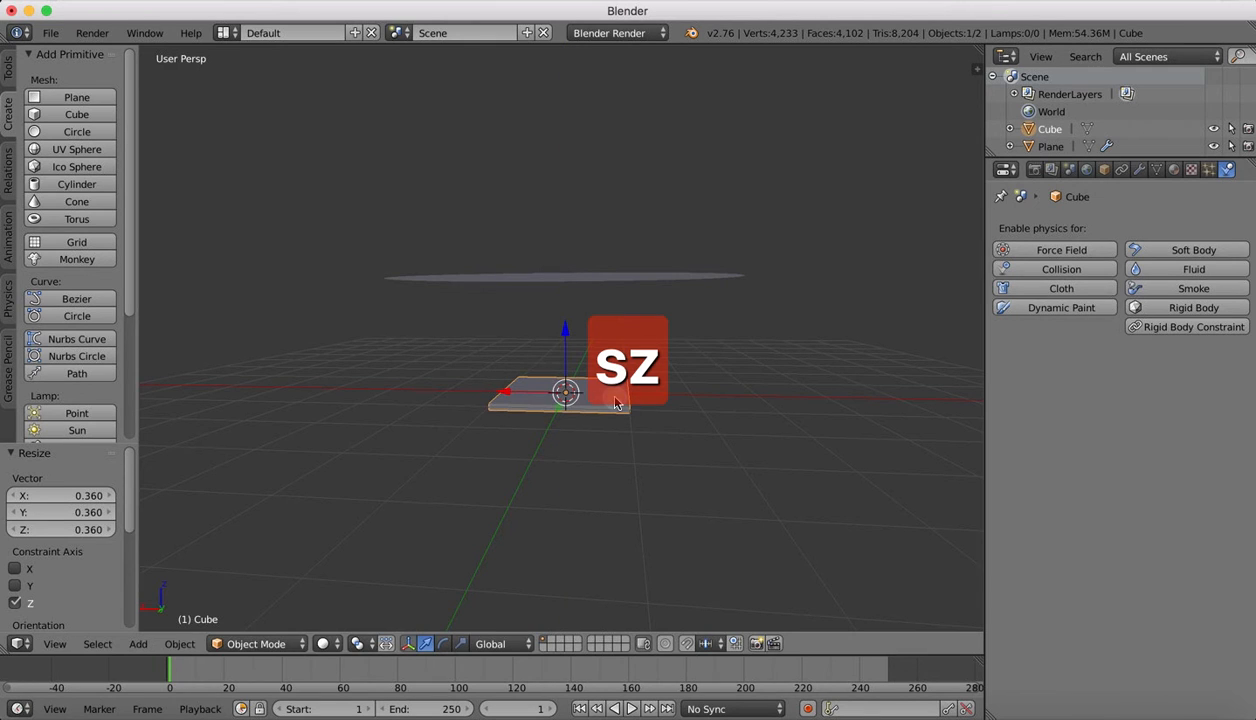
- Scale the slab uniformly by about 2.843, then by about 0.589, so it is smaller than the cloth disc
key(s)
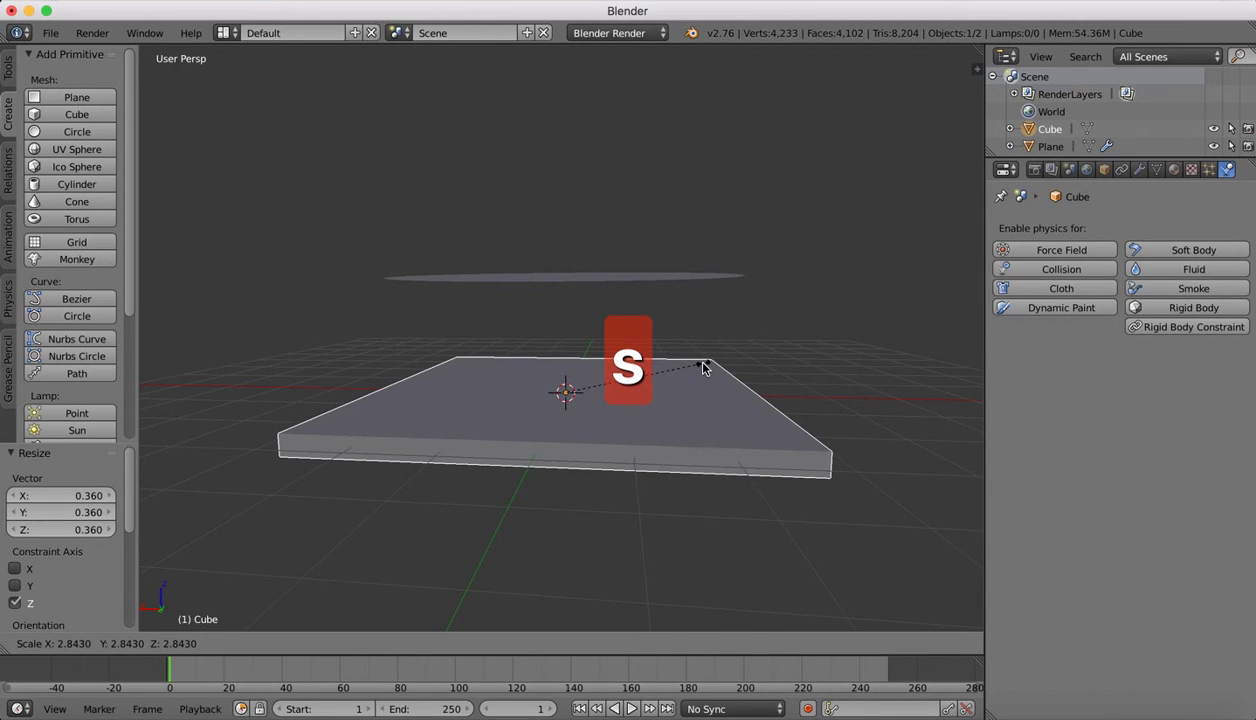
click(703, 367)
scroll(703, 367, up, 5)
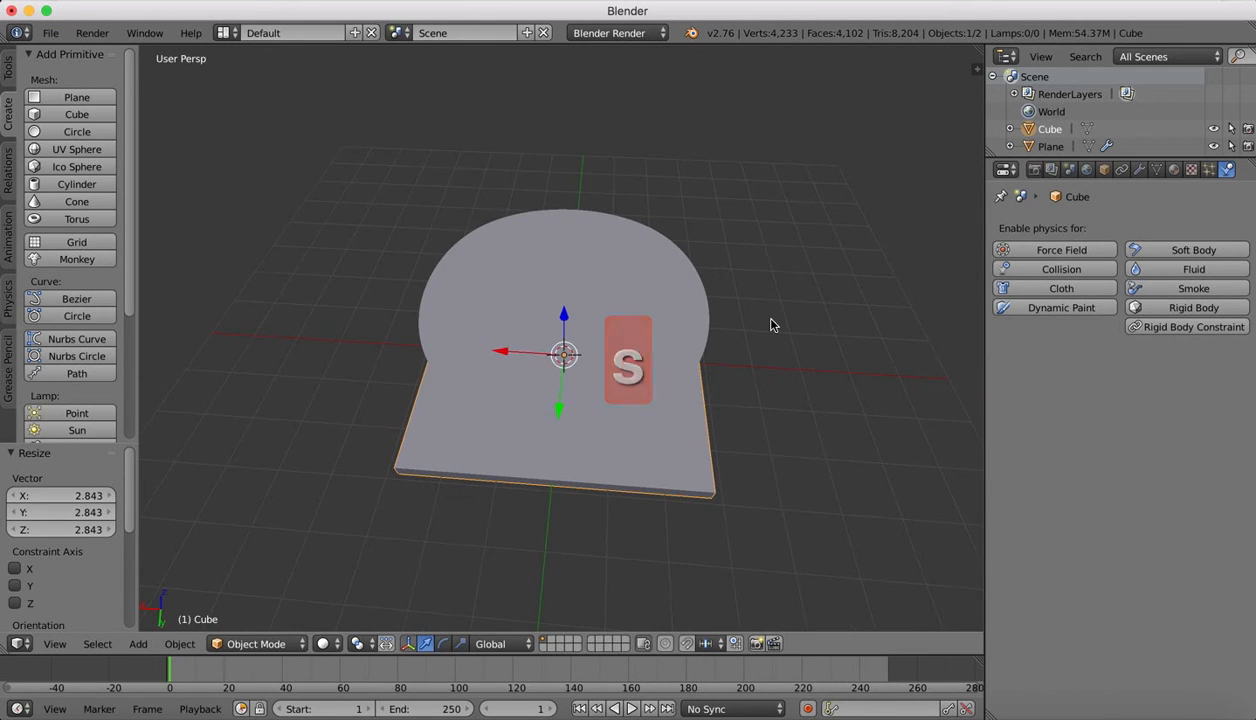
key(s)
click(681, 363)
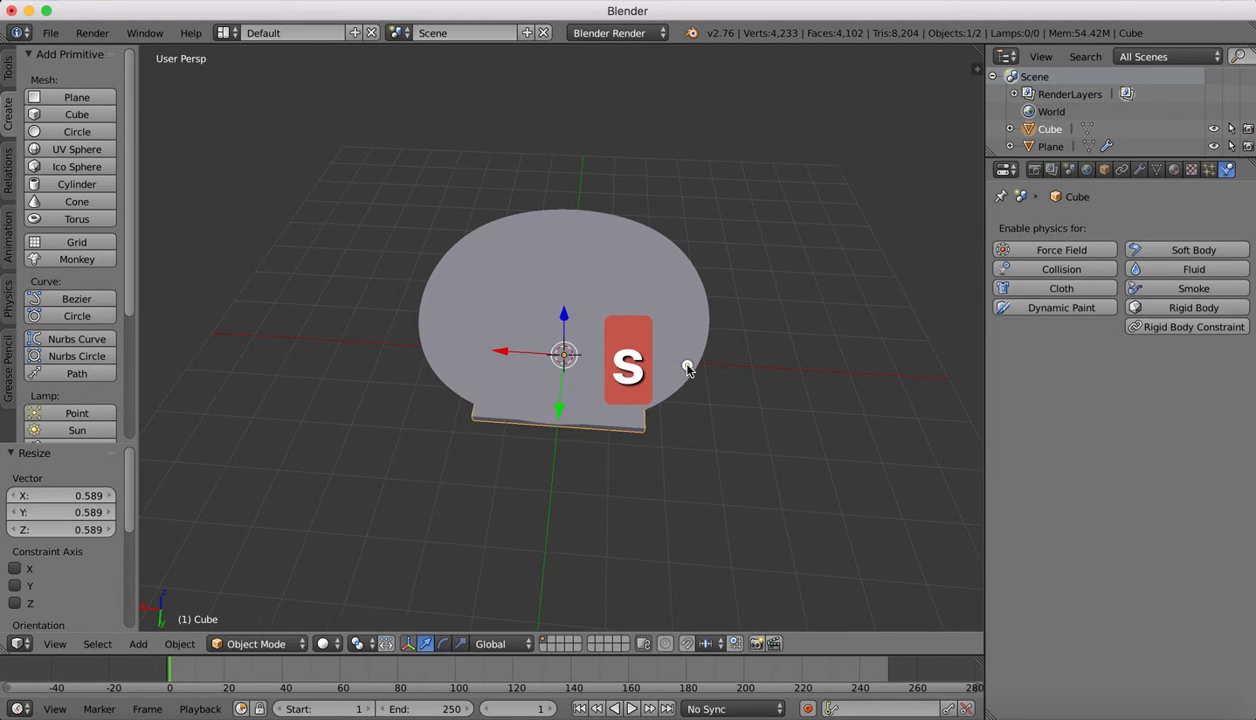
- Raise the slab by about 1.145 along Z to sit just beneath the cloth plane
scroll(687, 370, down, 5)
scroll(687, 370, up, 5)
scroll(687, 370, down, 5)
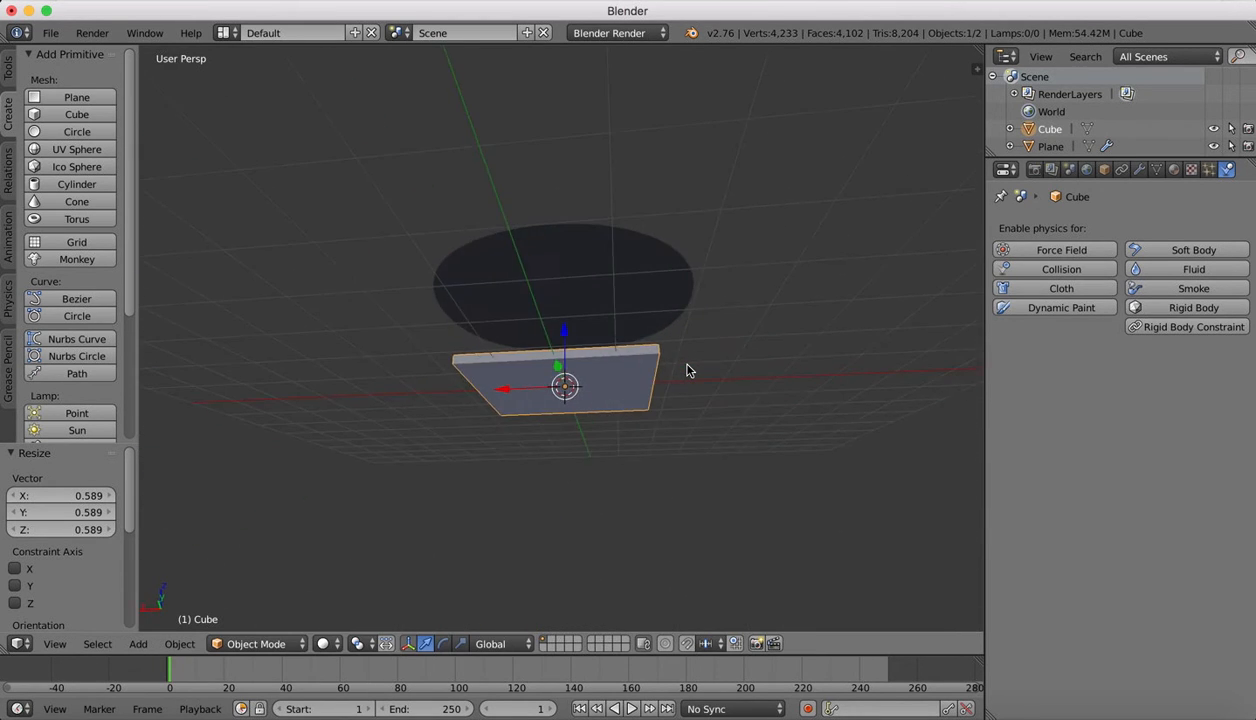
scroll(687, 370, up, 3)
scroll(687, 370, up, 5)
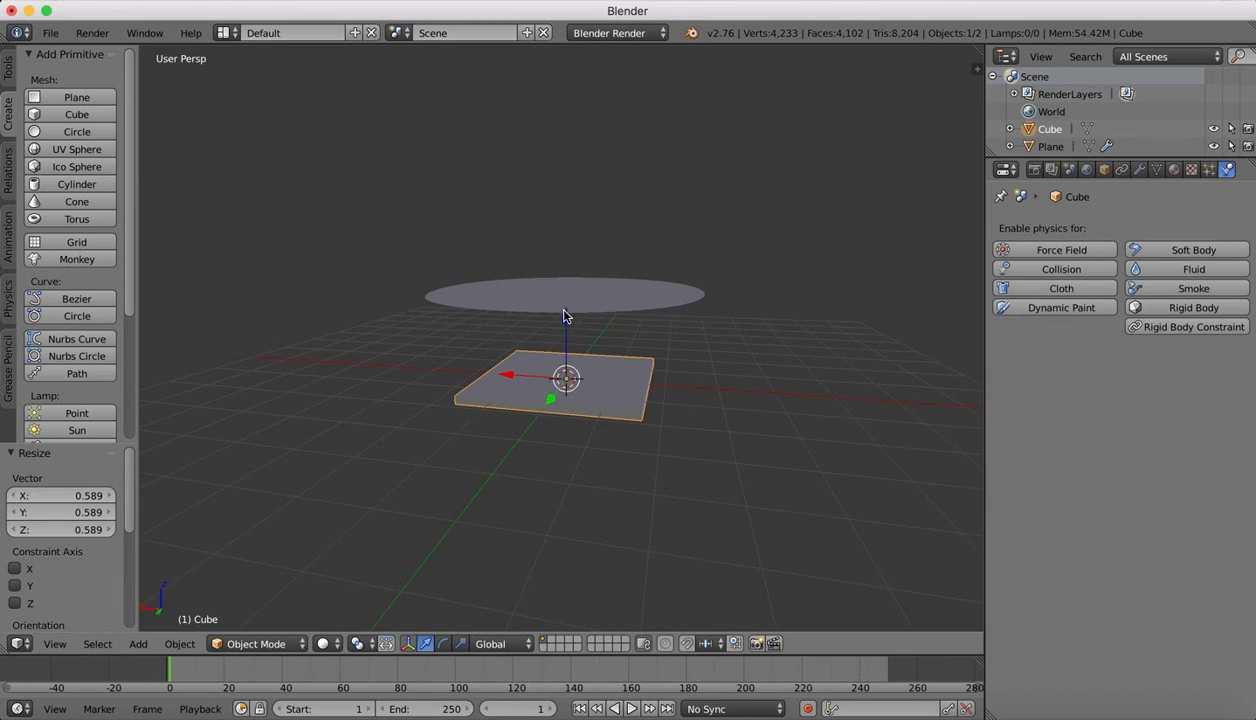
drag(563, 316, 553, 264)
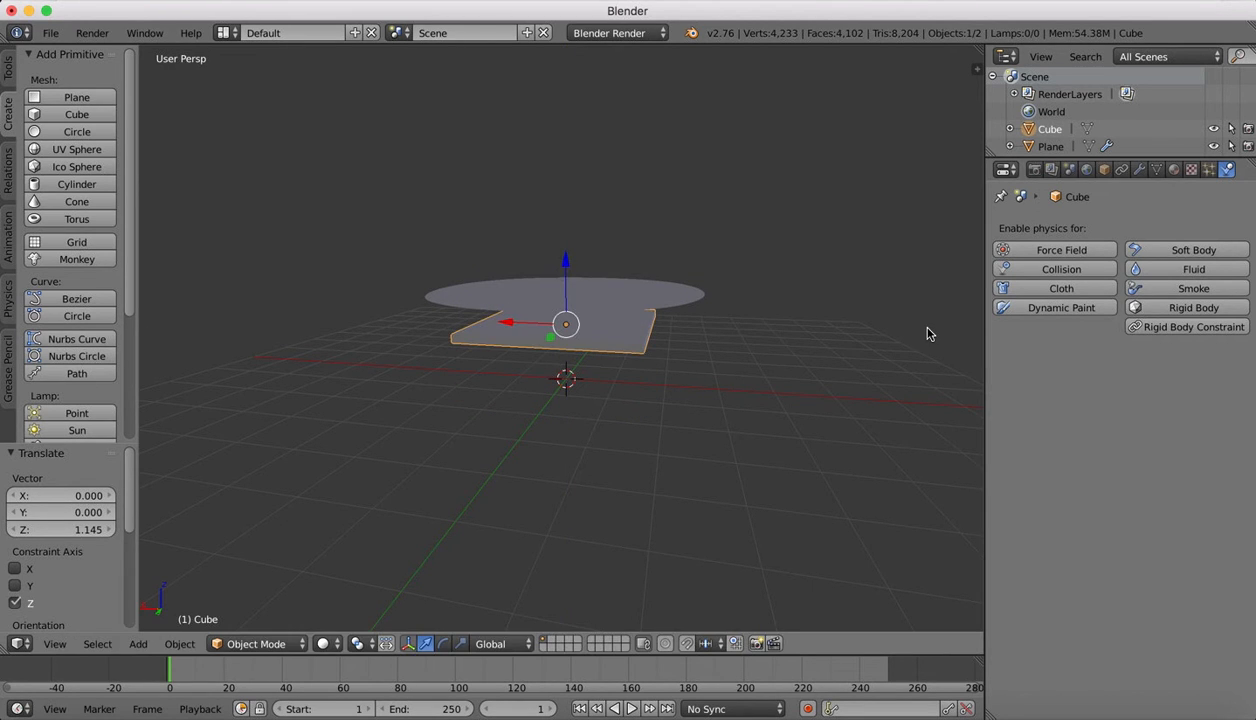
- Add a Bevel modifier to the slab with 8 segments, profile 0.49 and width 0.19
click(1140, 170)
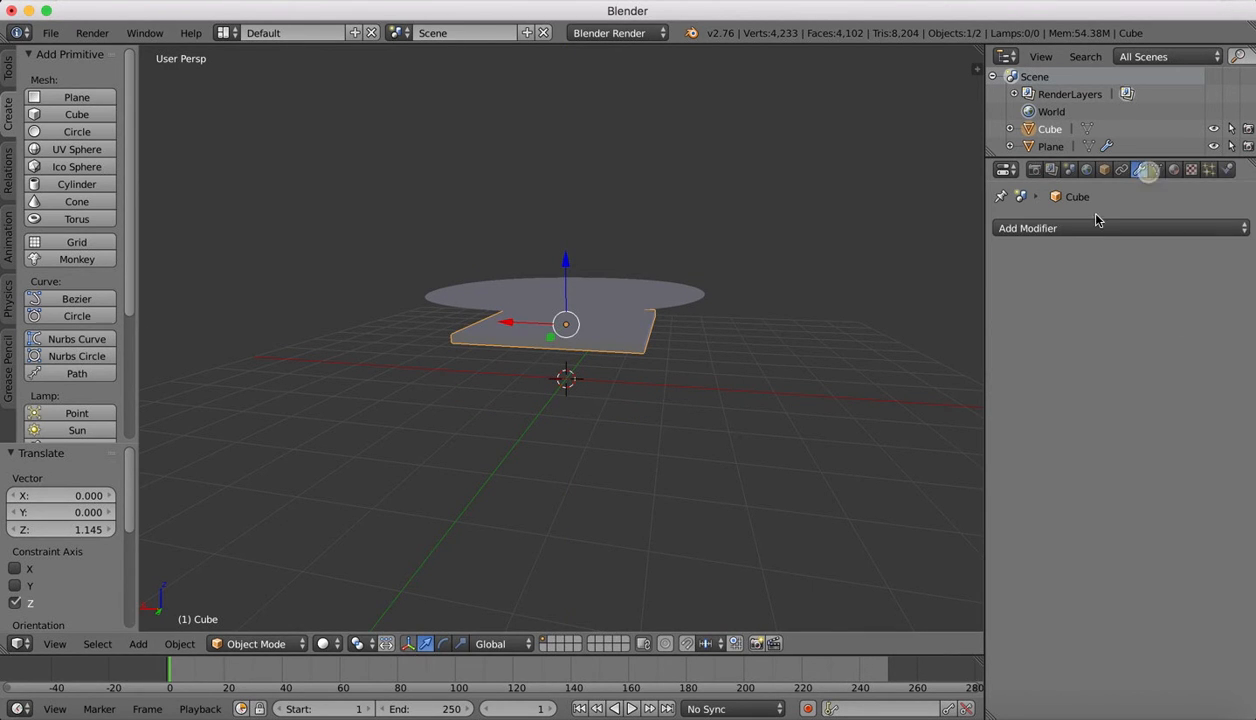
click(1084, 232)
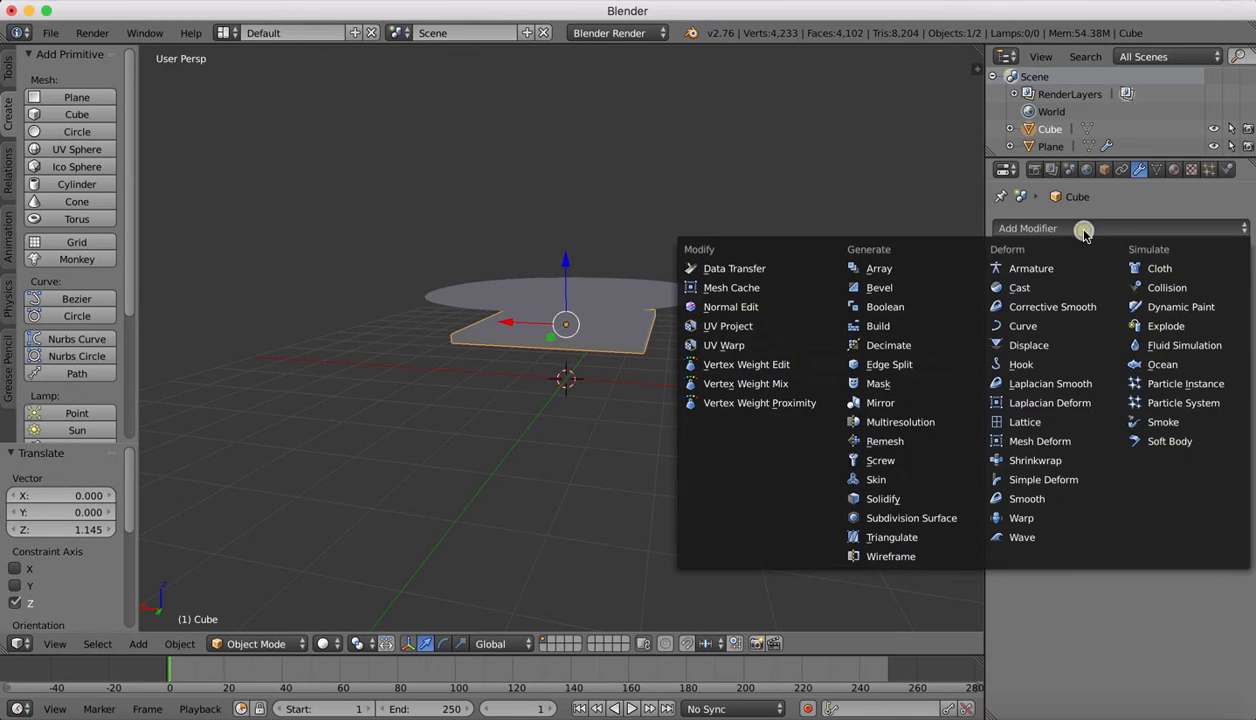
click(876, 288)
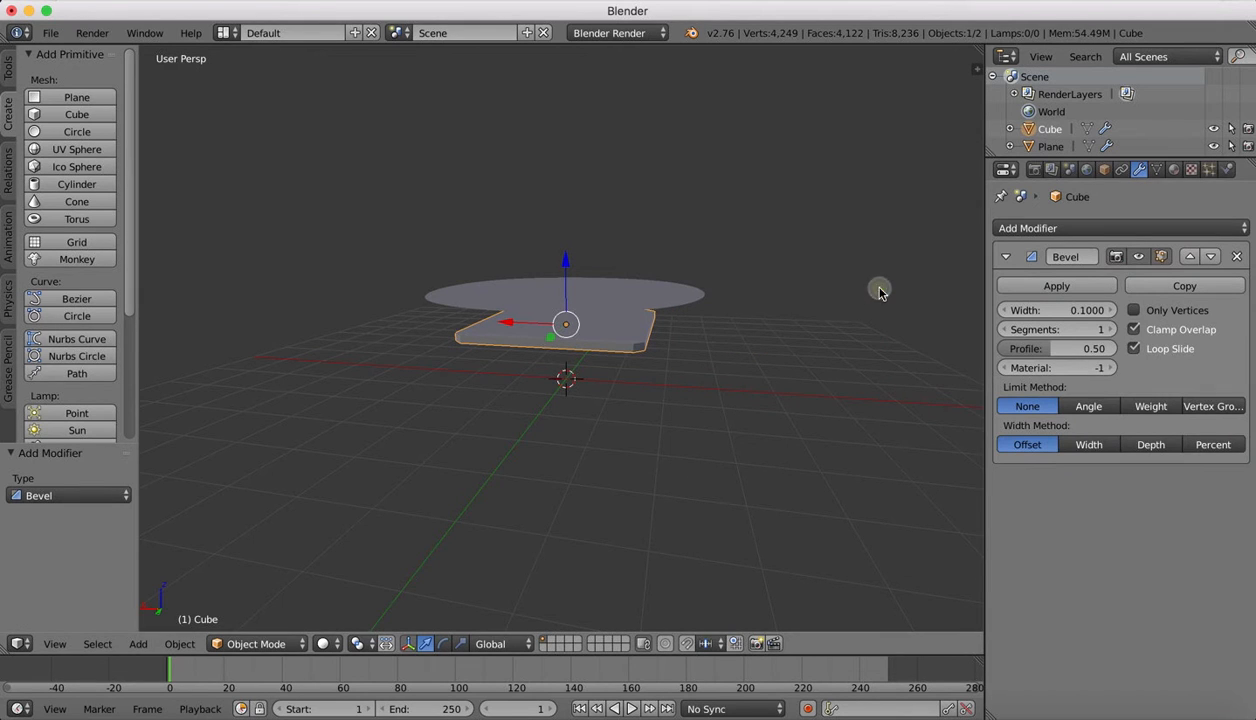
click(1110, 330)
click(1110, 330)
click(1110, 330)
click(1110, 330)
click(1110, 330)
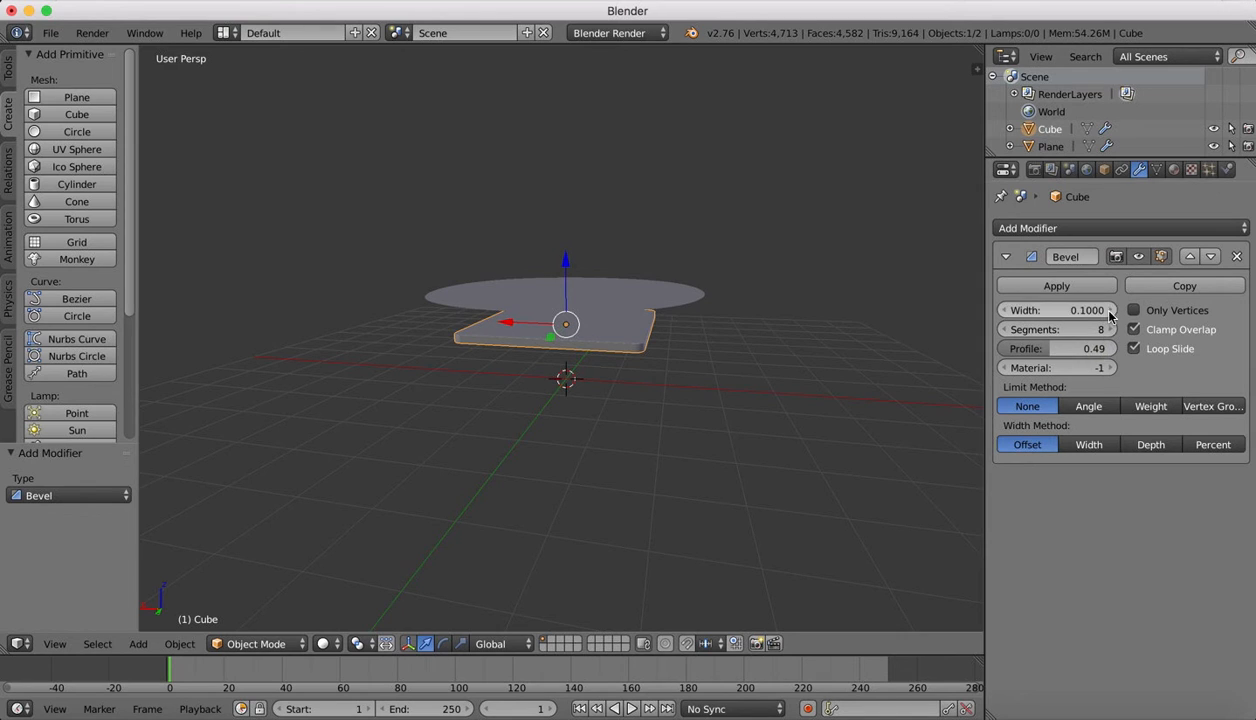
click(1109, 310)
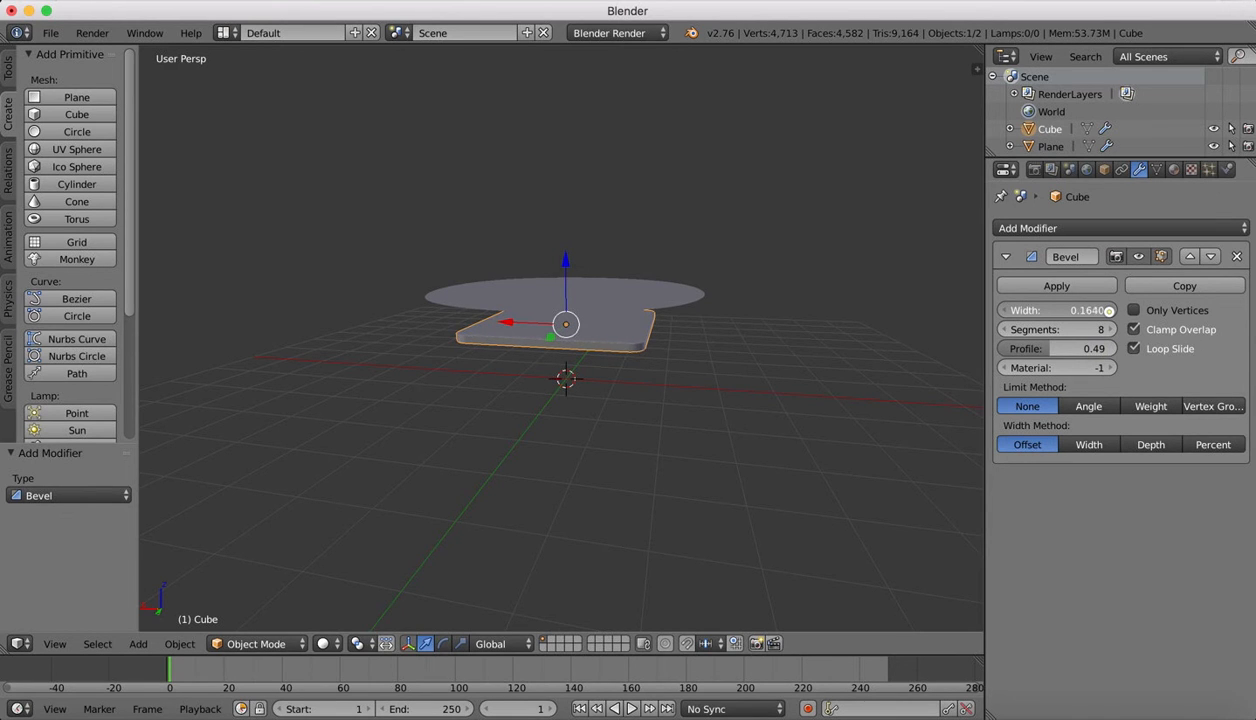
scroll(552, 257, down, 5)
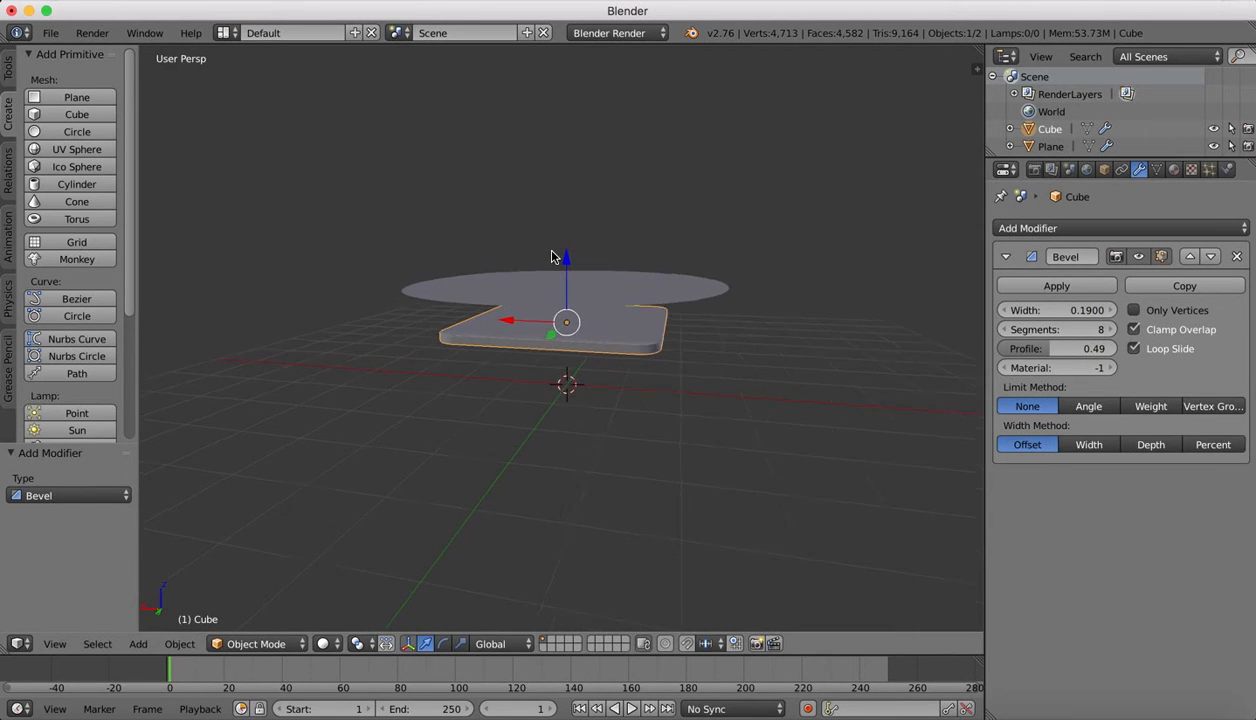
scroll(552, 257, up, 1)
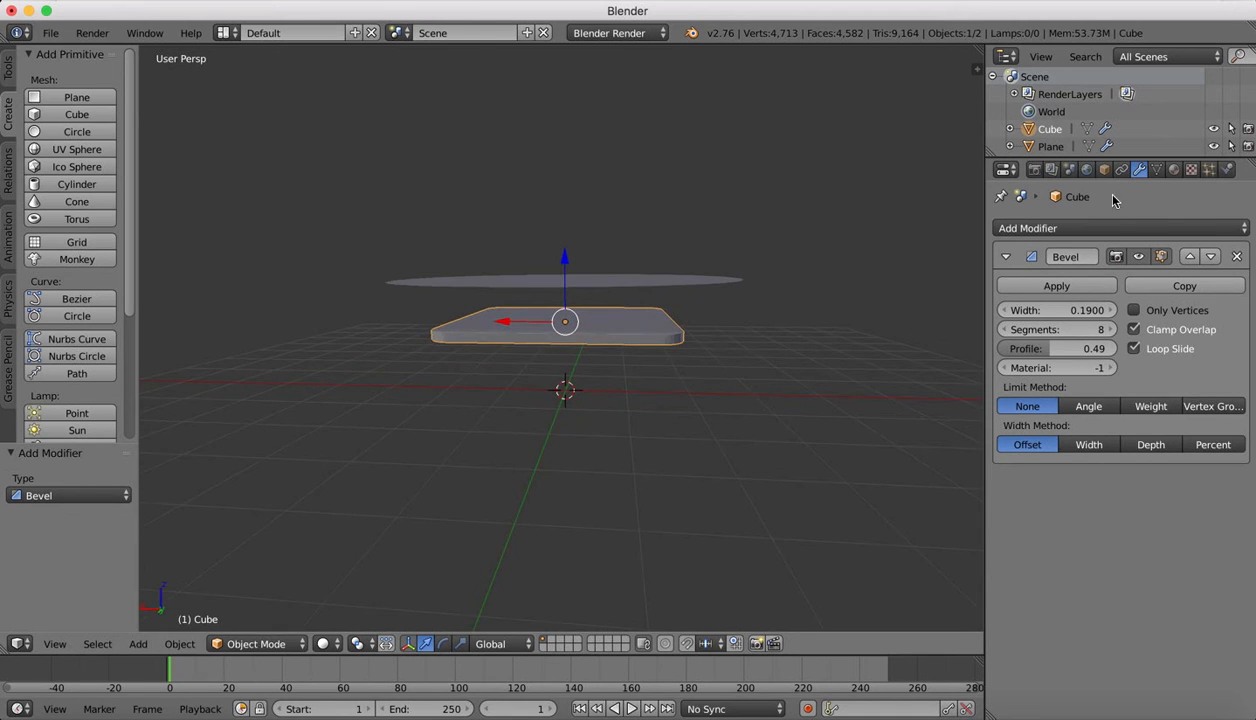
- Enable Collision physics on the slab with particle friction factor 0.150, stickiness 9.200 and particle damping factor 0.030
click(1227, 171)
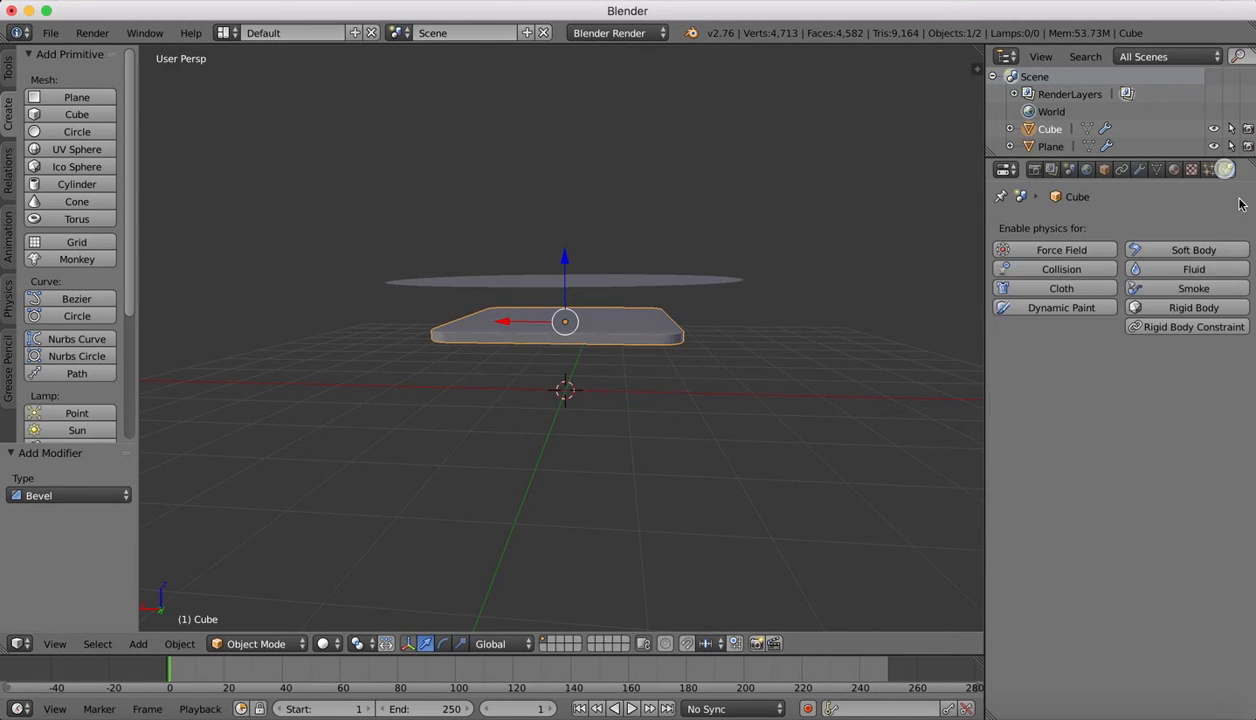
click(1061, 269)
mouse_move(1034, 532)
mouse_down()
mouse_move(1060, 532)
mouse_move(1037, 533)
mouse_up()
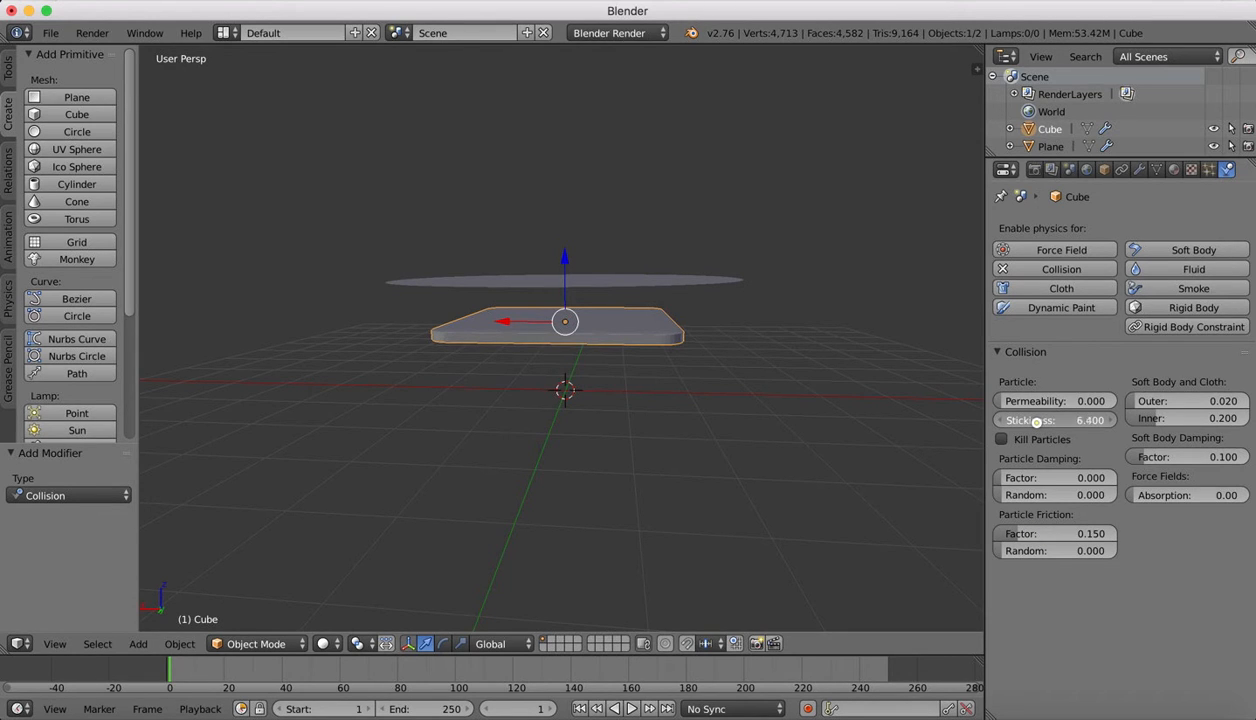
drag(1036, 421, 1043, 421)
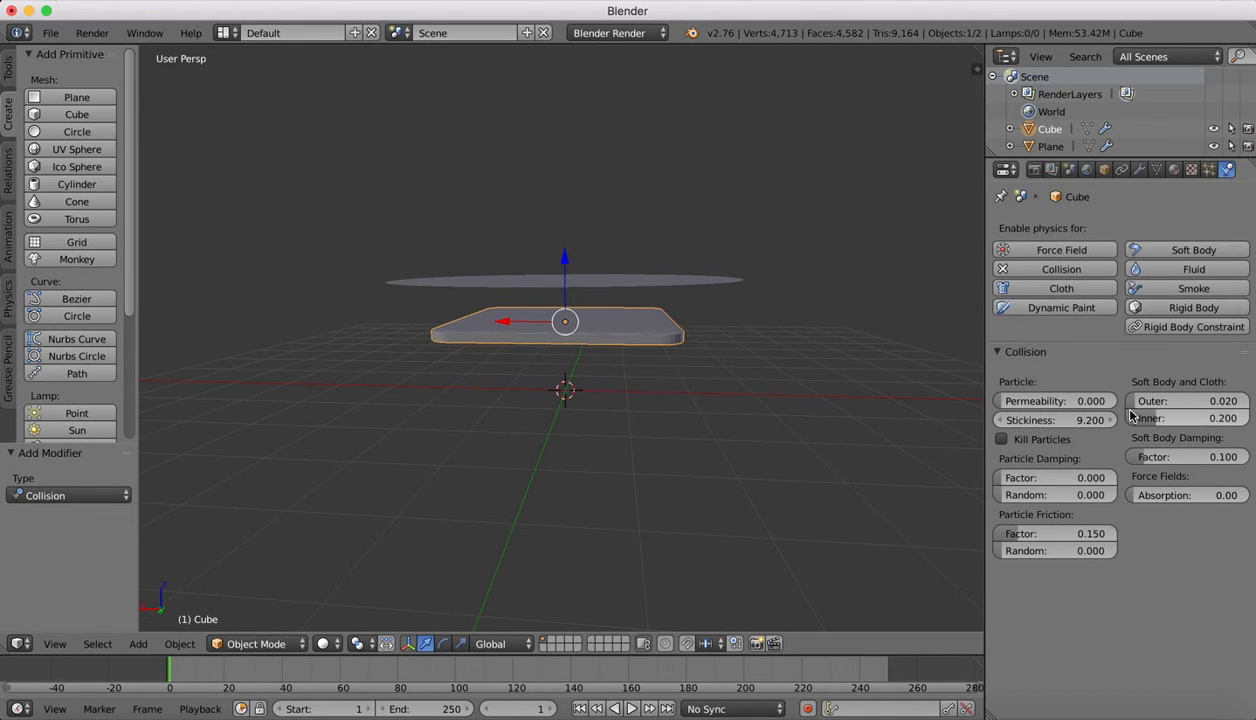
click(1080, 479)
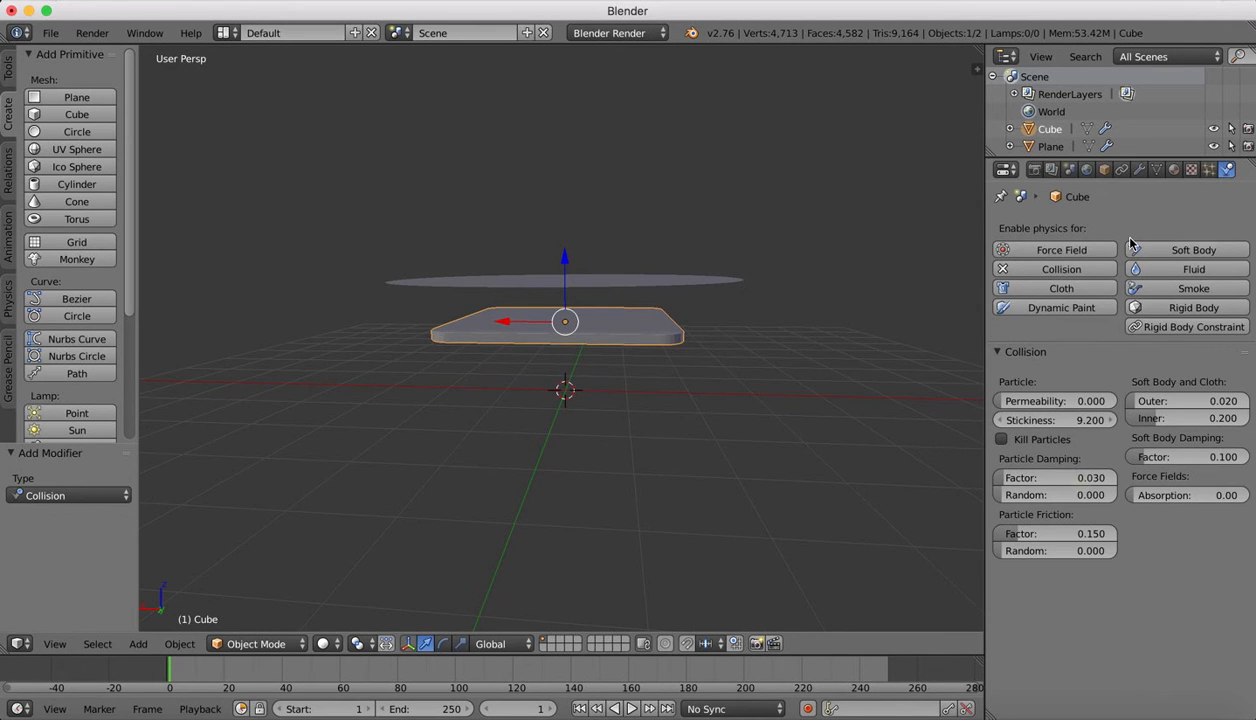
- Select the cloth plane and play the simulation from frame 1 to frame 17
right_click(521, 282)
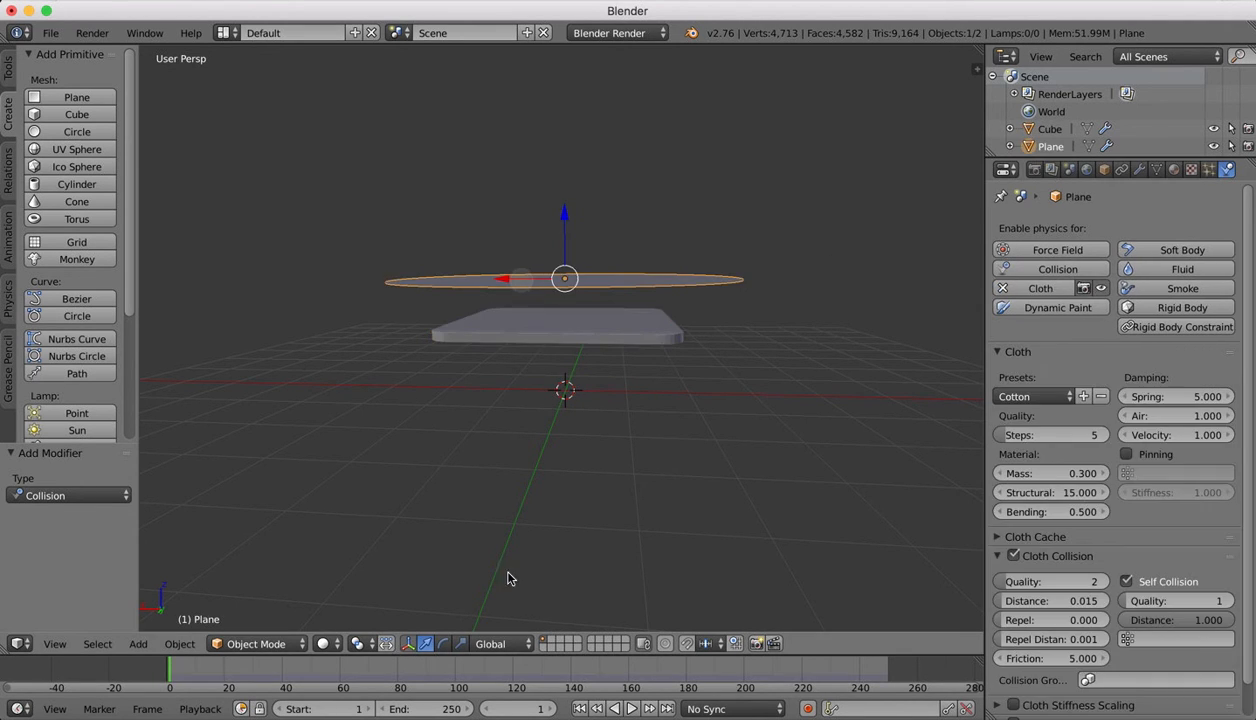
scroll(563, 519, up, 10)
scroll(565, 518, down, 8)
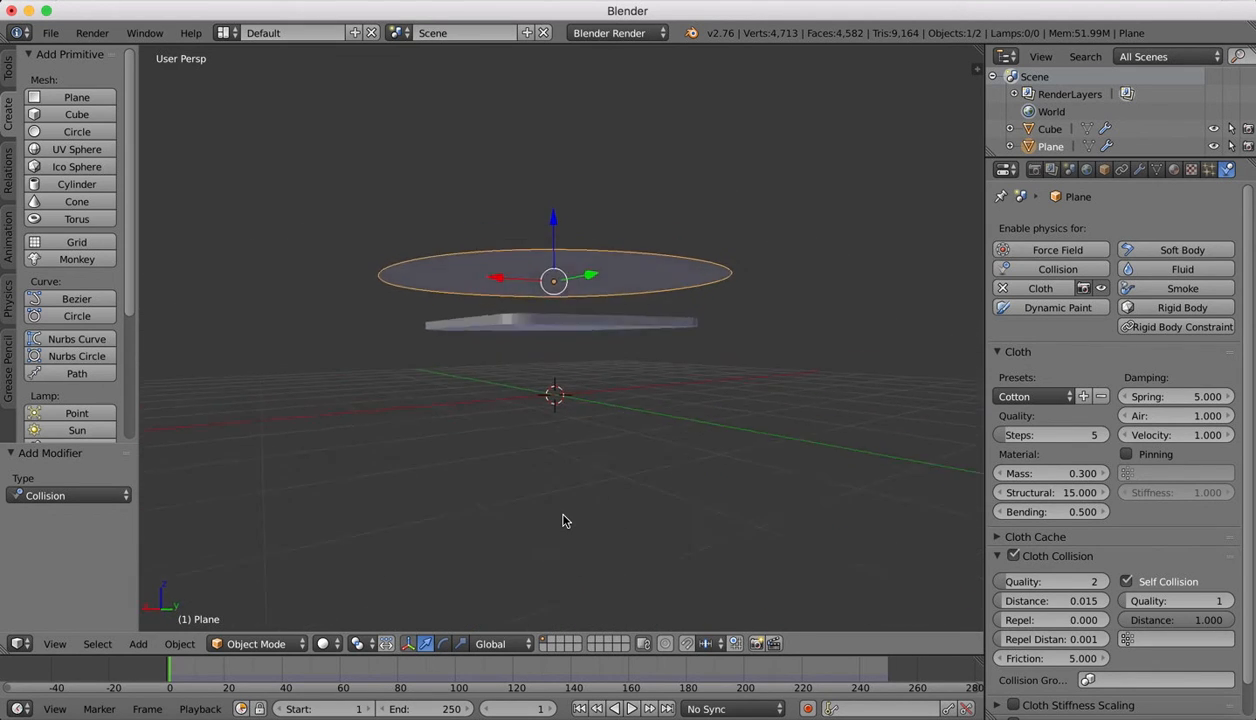
click(631, 709)
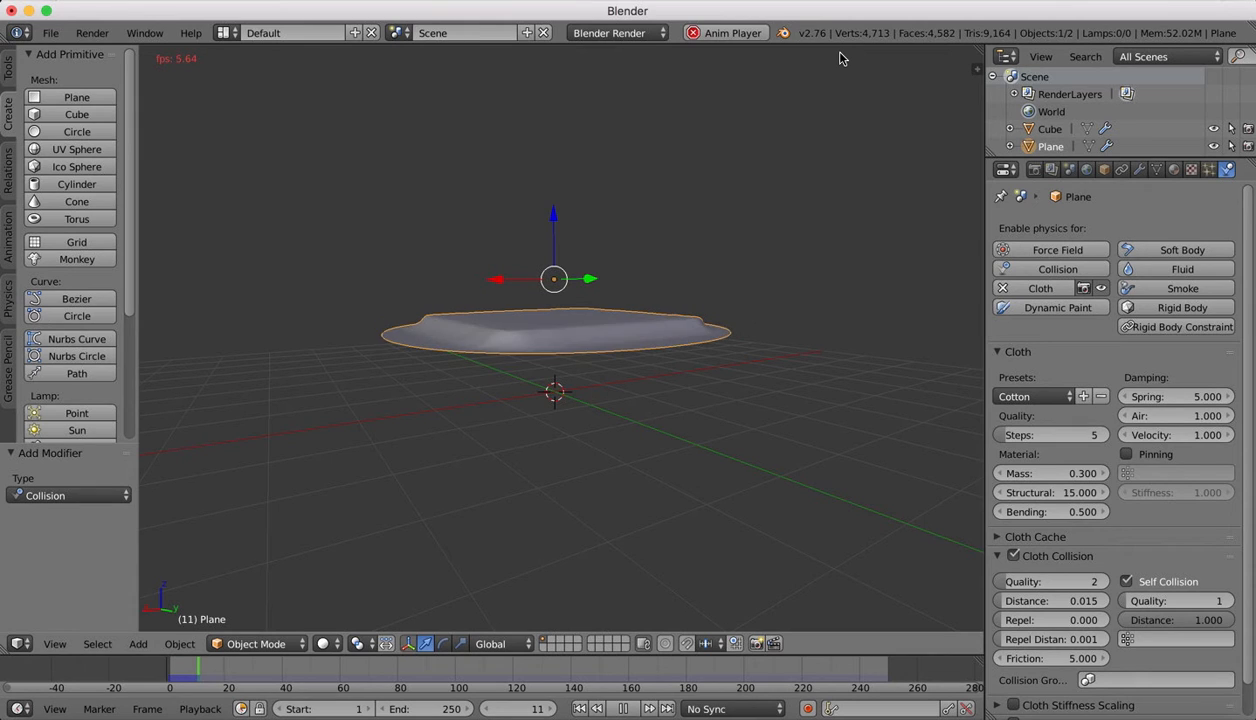
click(622, 709)
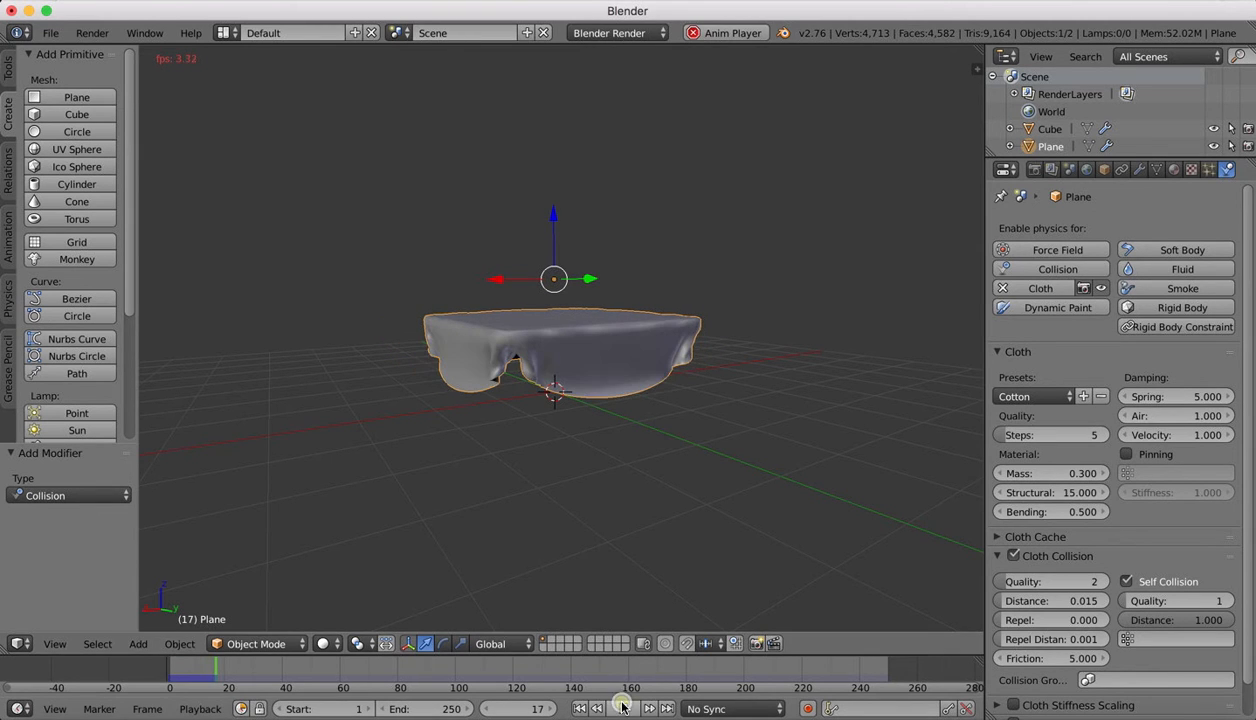
- Examine the cloth draped over the slab from above, below and several sides, checking the corner folds
scroll(632, 339, up, 5)
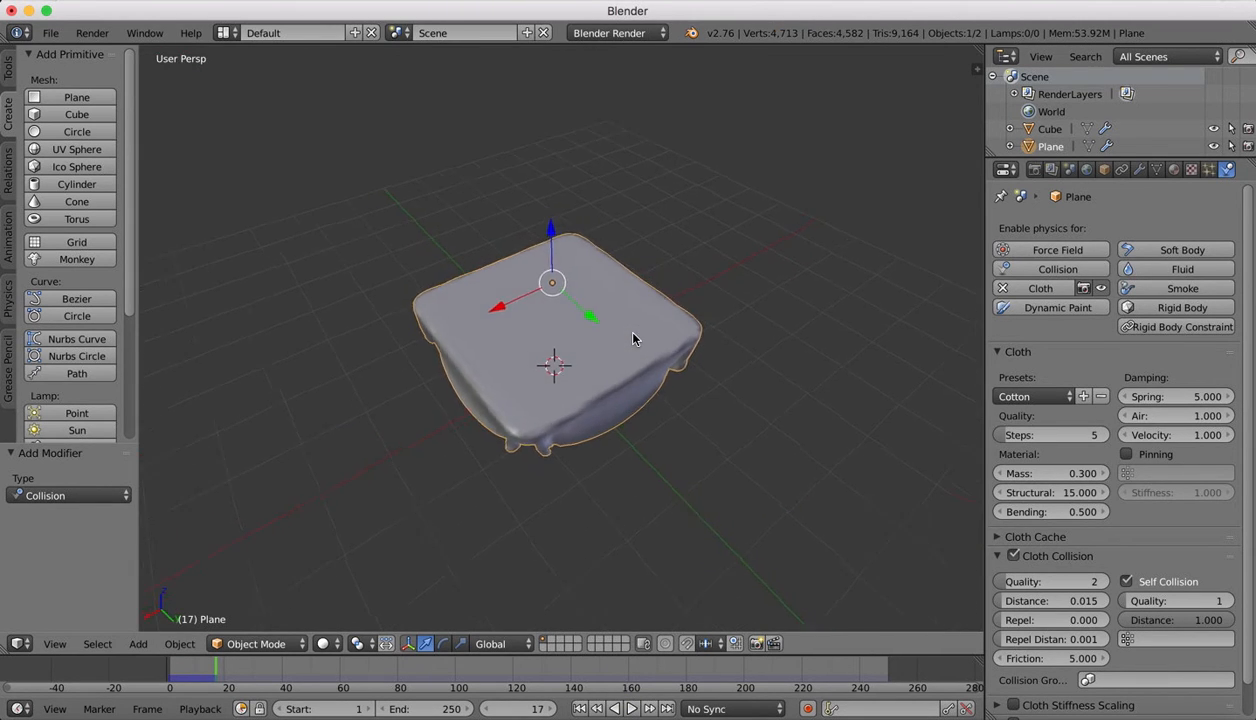
scroll(632, 339, right, 8)
scroll(632, 339, down, 5)
scroll(632, 339, right, 8)
scroll(632, 339, down, 5)
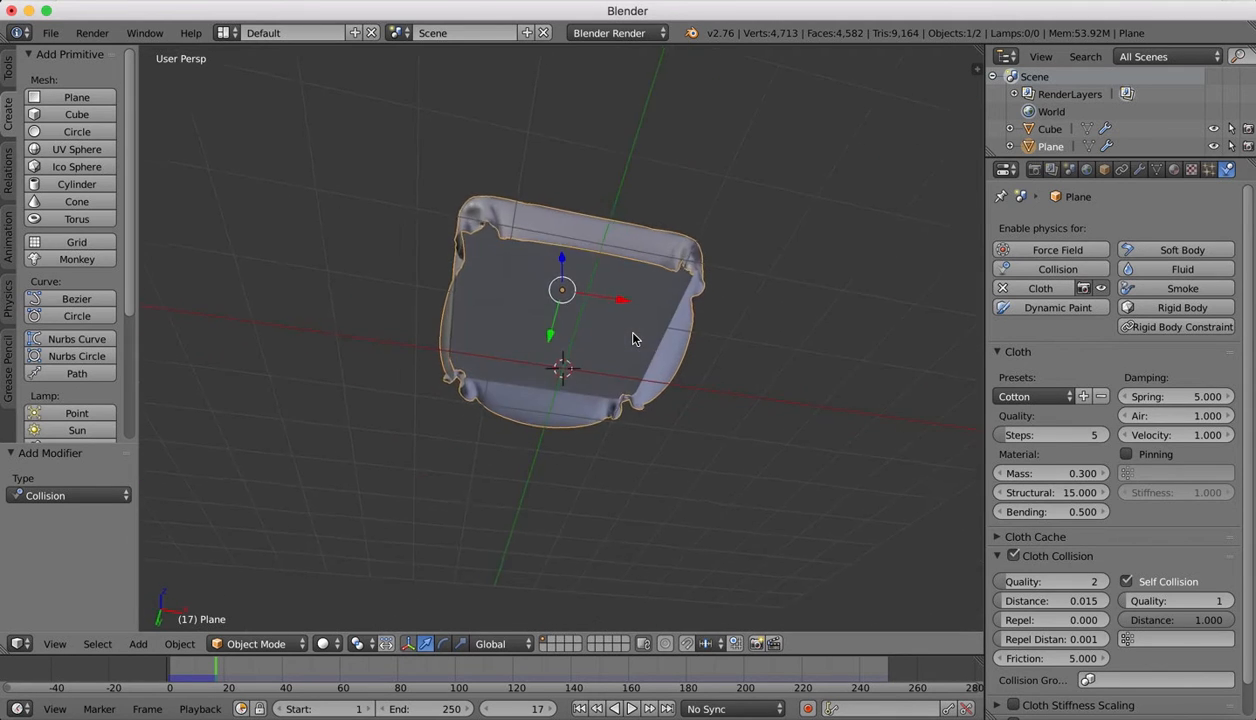
scroll(632, 339, up, 10)
scroll(632, 339, down, 6)
scroll(632, 339, right, 8)
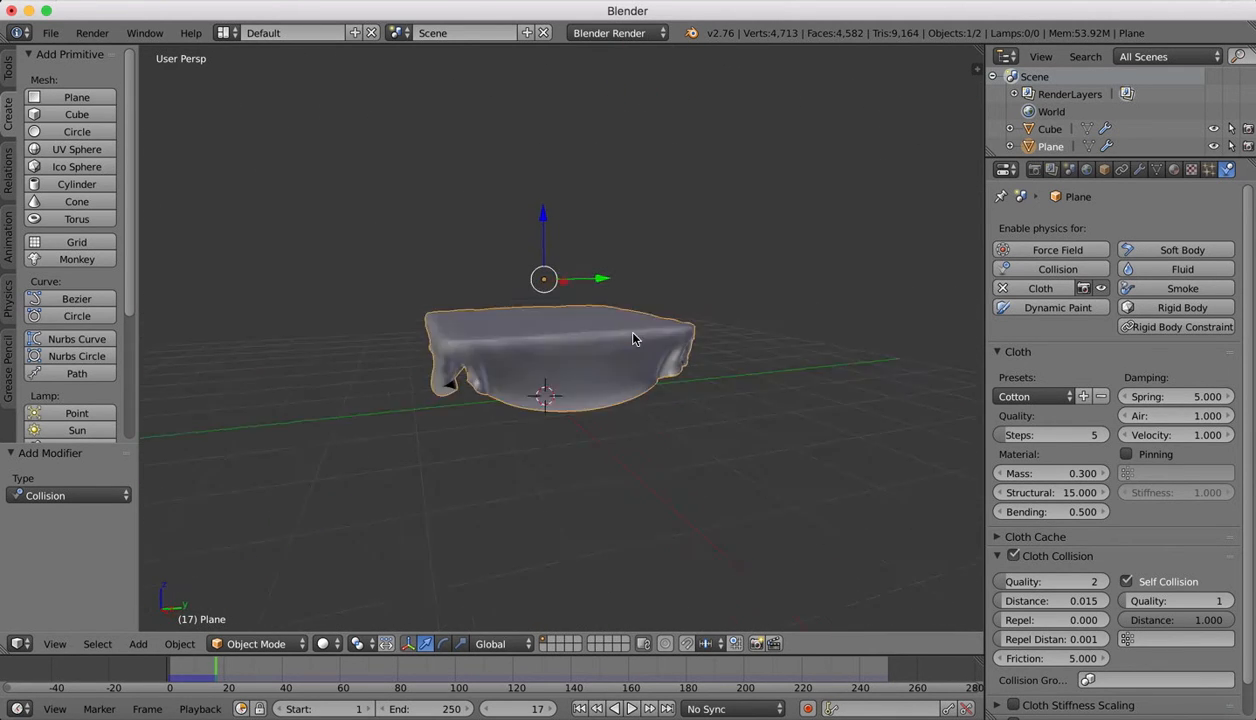
scroll(632, 339, right, 10)
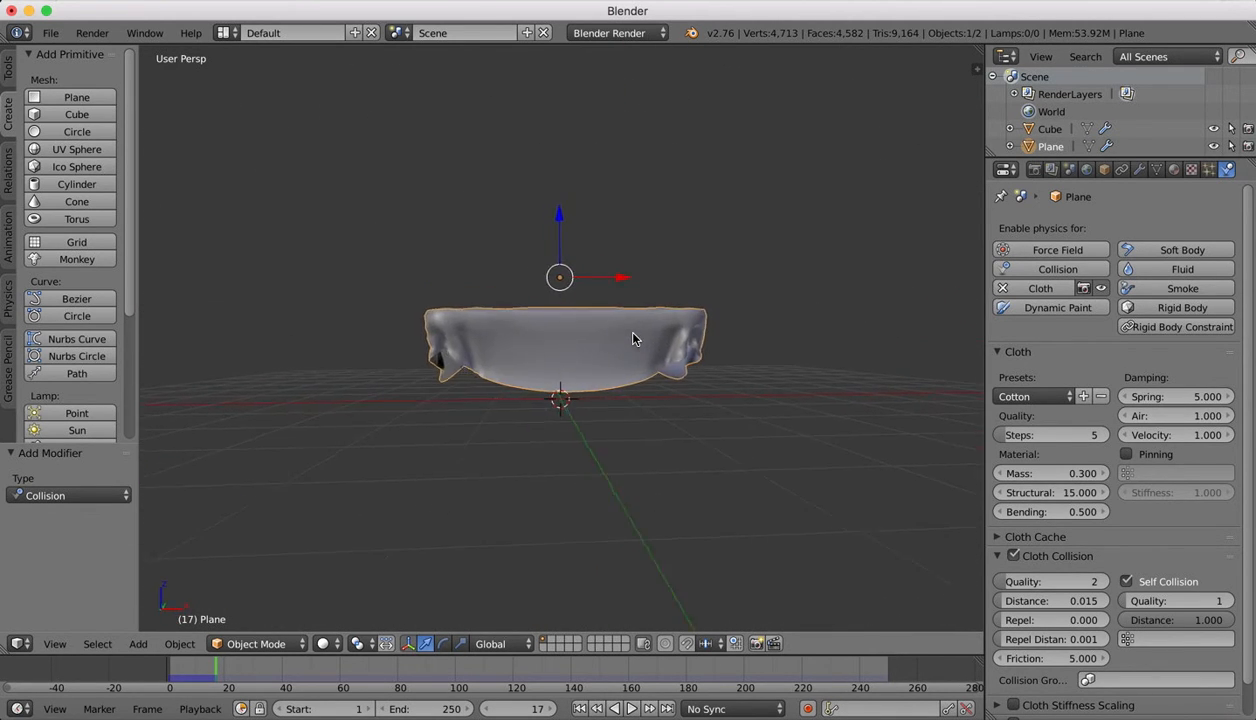
scroll(632, 339, down, 5)
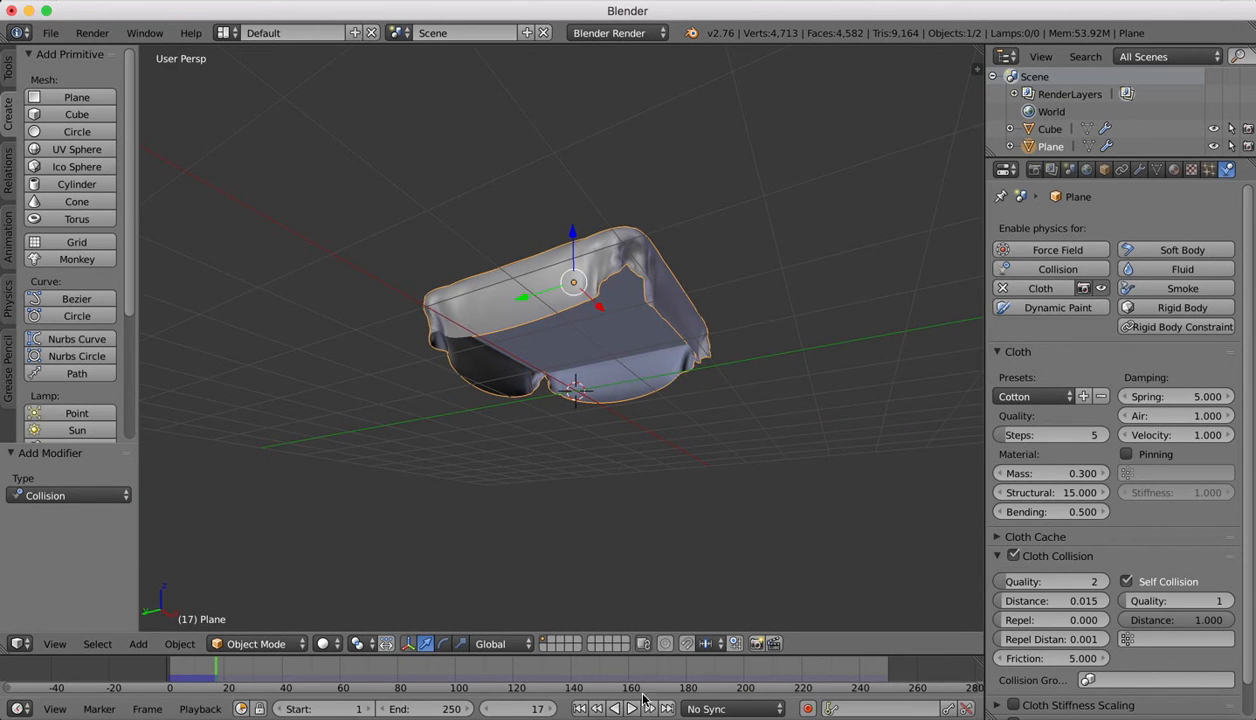
- Return to frame 1 and check the slab and flat cloth plane from below and from the side
click(579, 711)
scroll(608, 182, up, 5)
scroll(608, 182, down, 5)
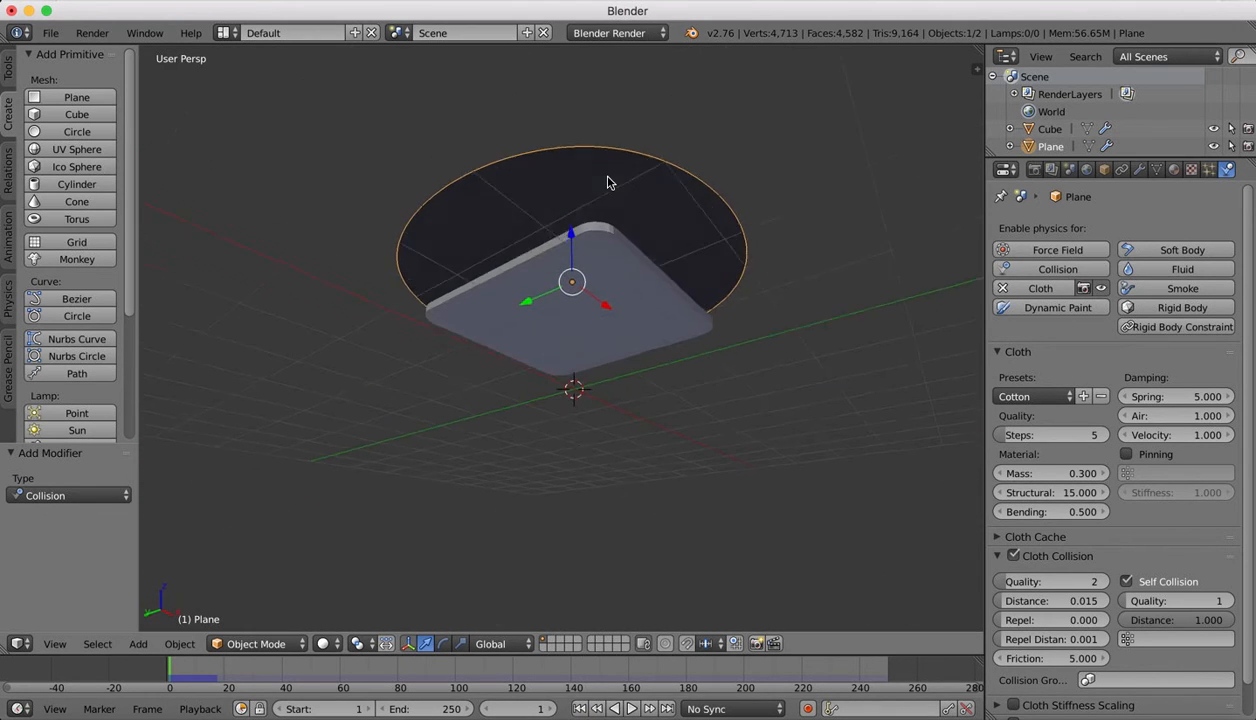
scroll(608, 182, up, 5)
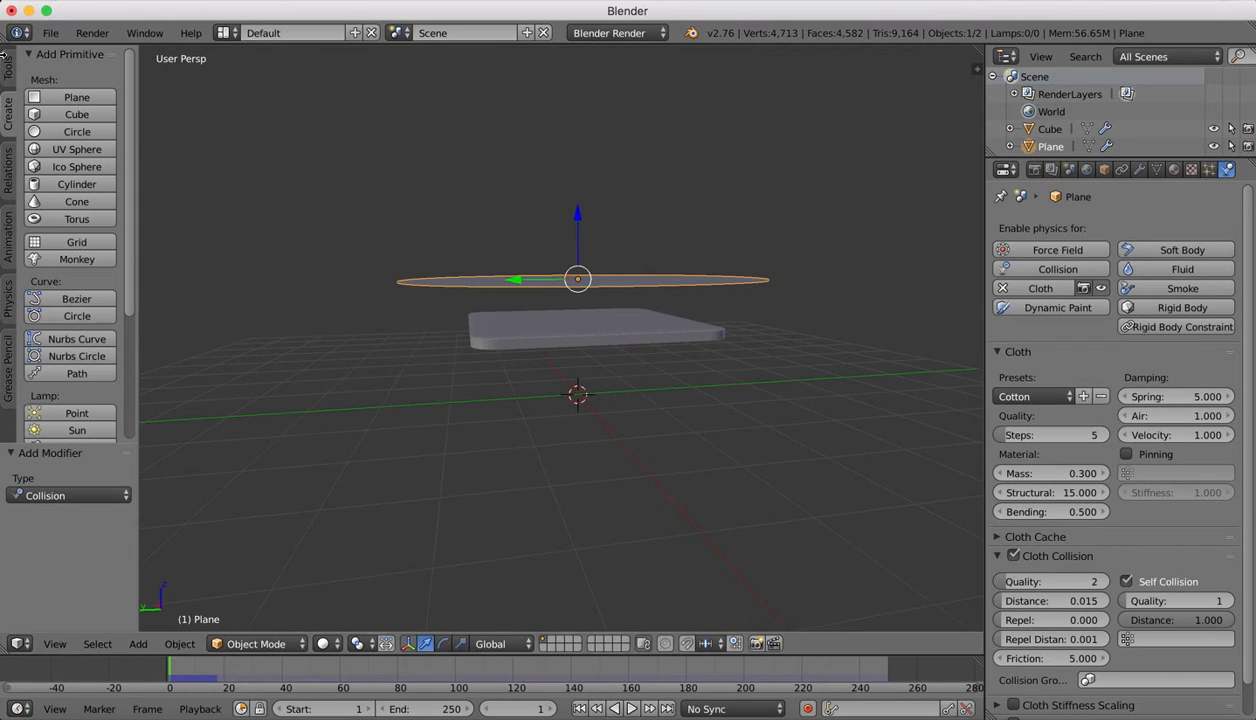
- Add a cylinder below the slab, scale it to about 0.106, then stretch it about 8.5 times along Z into a table leg
click(77, 184)
key(s)
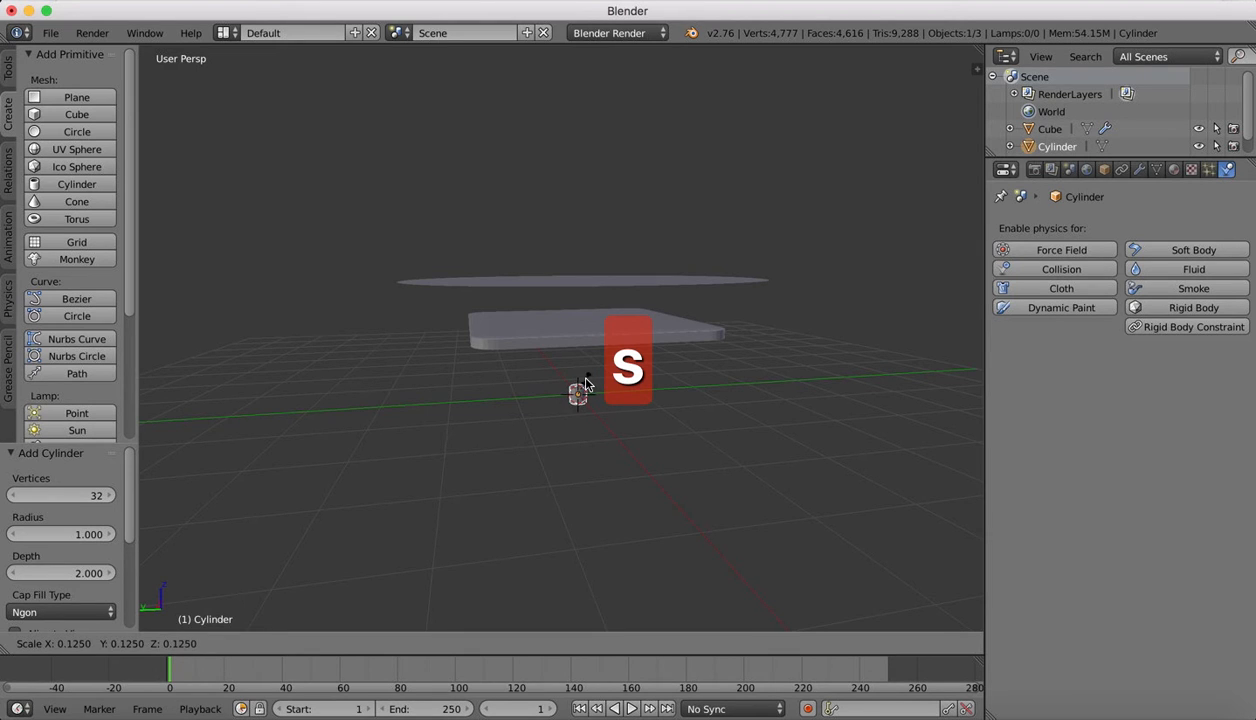
key(z)
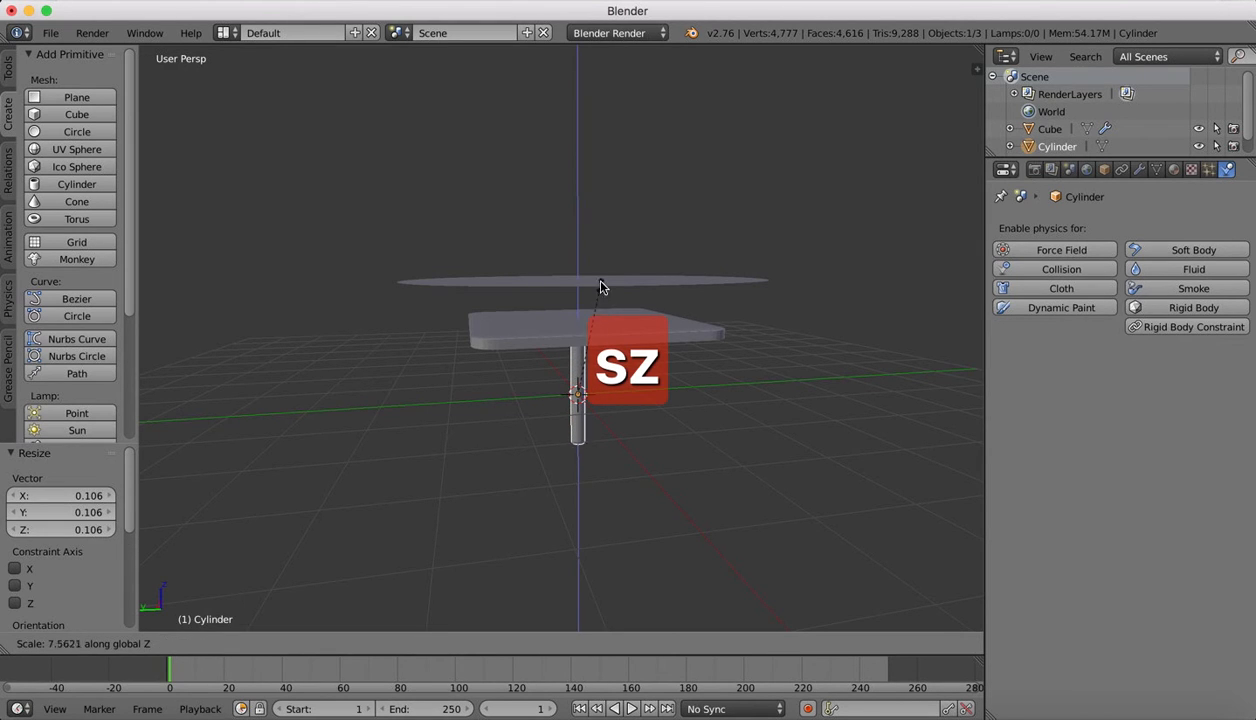
click(601, 274)
middle_drag(601, 274, 443, 449)
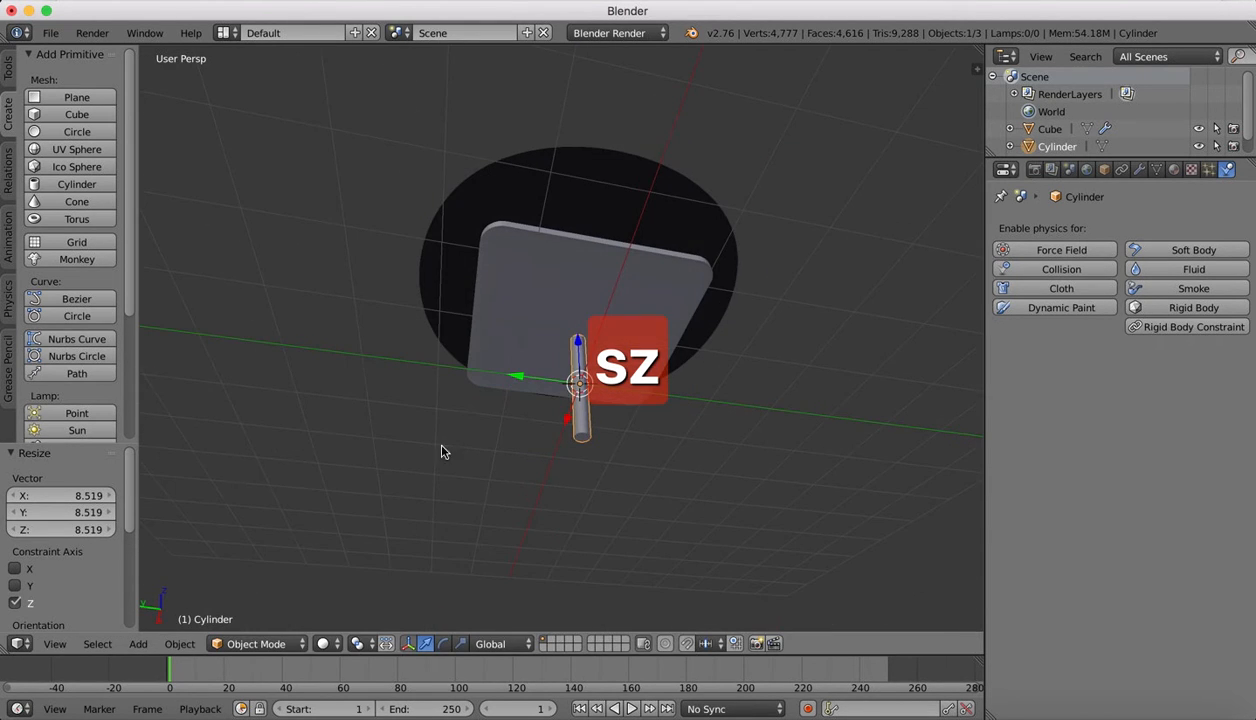
- In the bottom view, move the leg to a corner of the slab, about 1.209 along Y and -1.374 along X
click(55, 643)
click(75, 545)
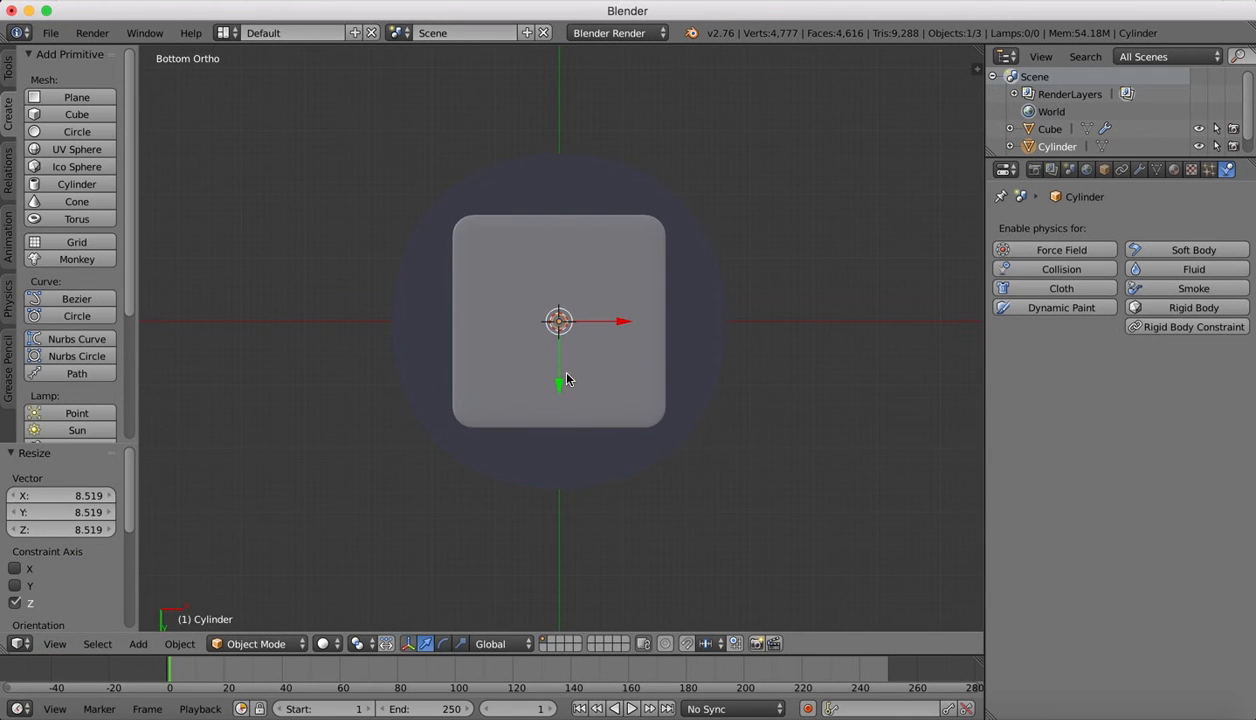
drag(561, 384, 559, 461)
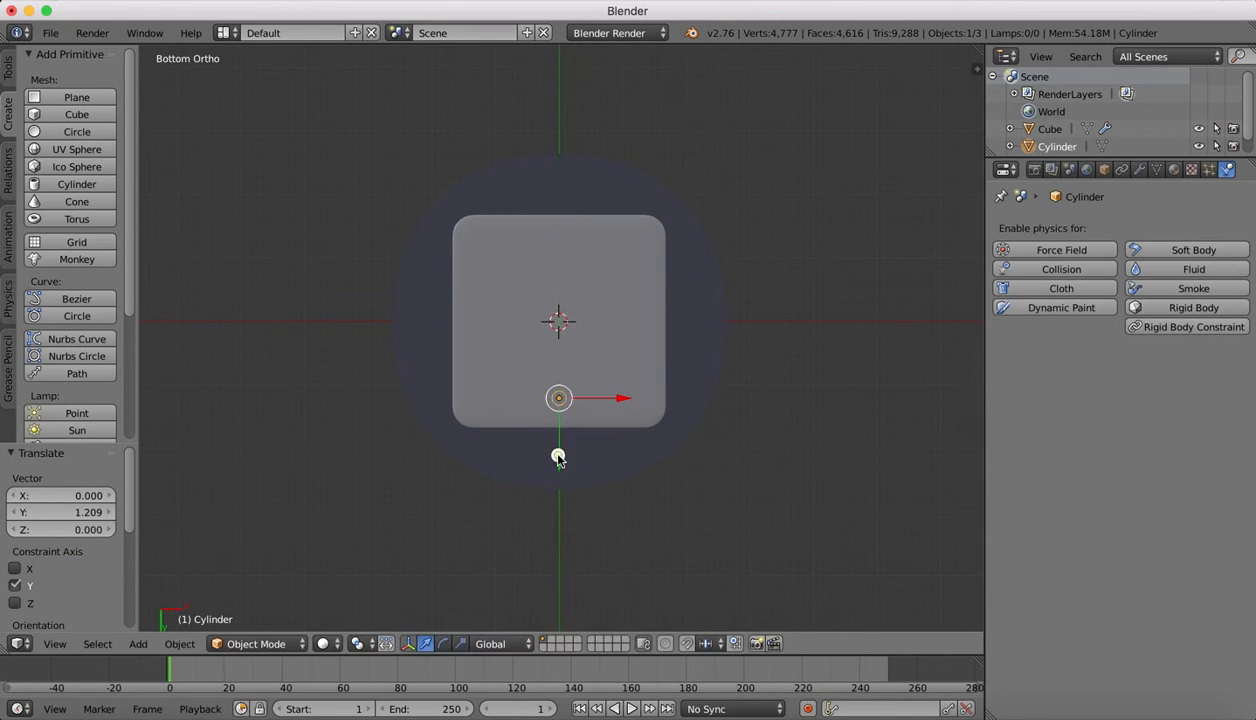
drag(620, 408, 532, 404)
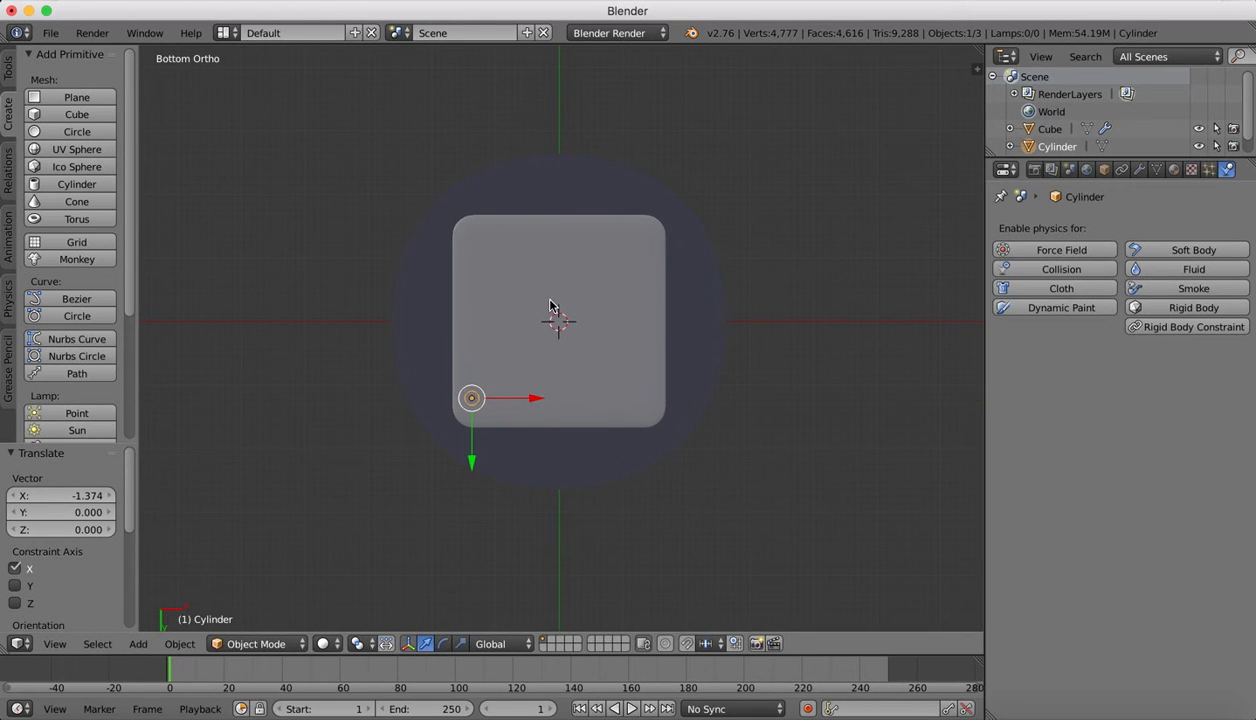
- Copy the leg to the other three slab corners, offsetting successive copies about 2.735 in X, -2.501 in Y and -2.666 in X
key(super+c)
key(super+v)
drag(529, 399, 704, 395)
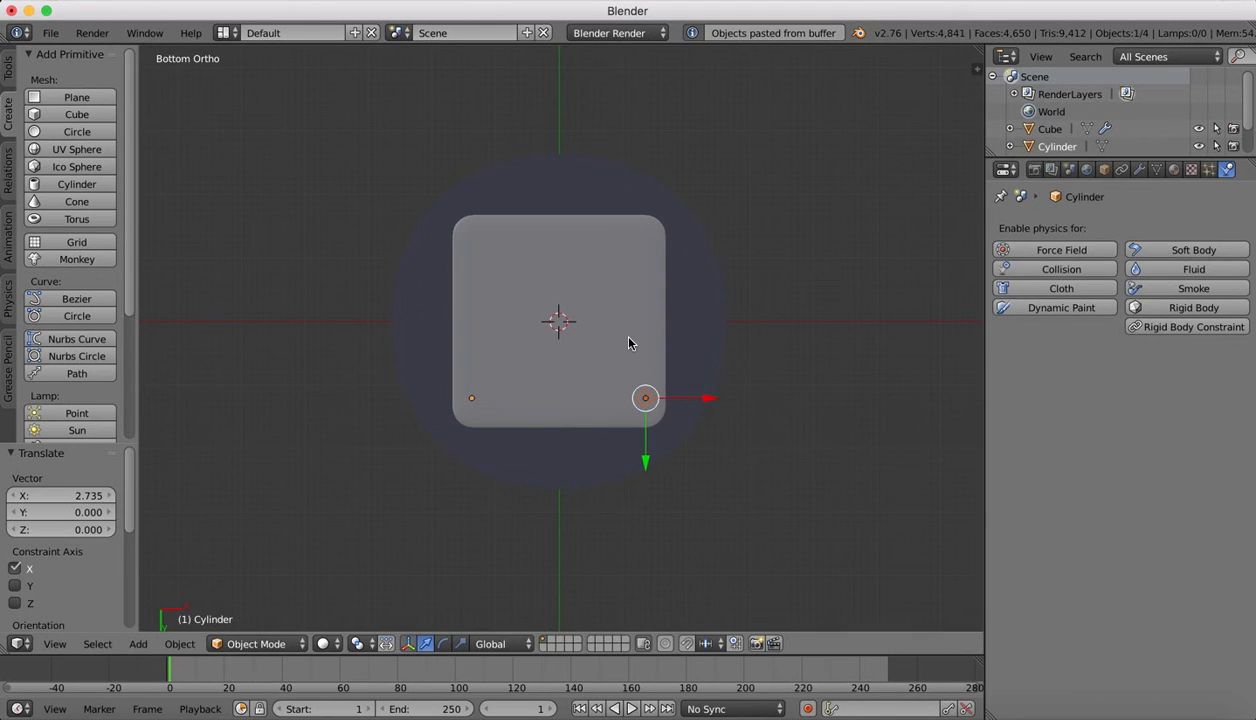
key(super+c)
key(super+v)
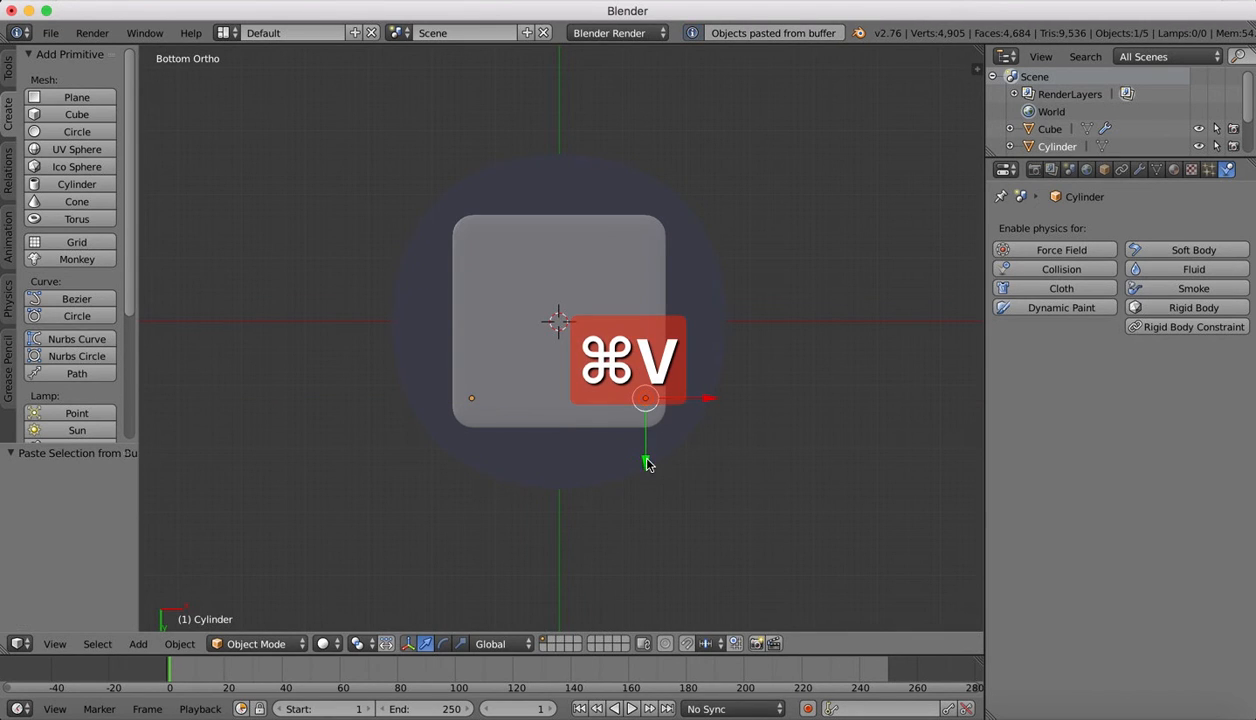
drag(645, 457, 640, 303)
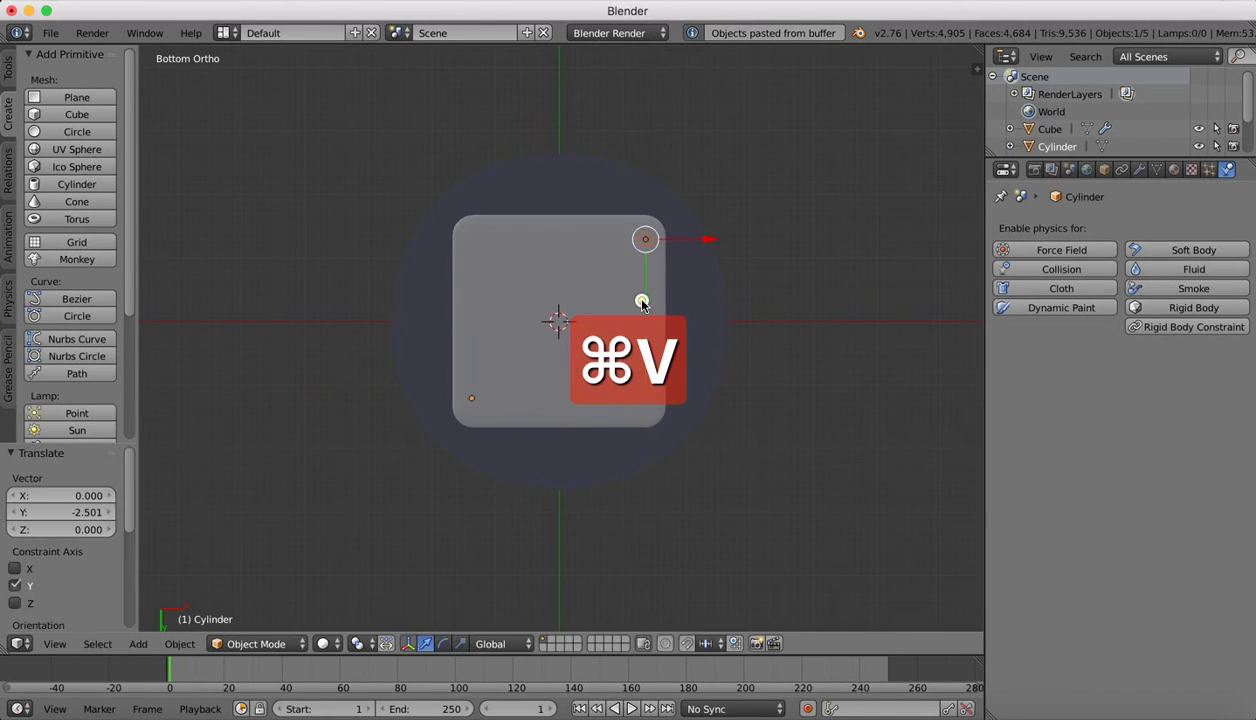
key(super+v)
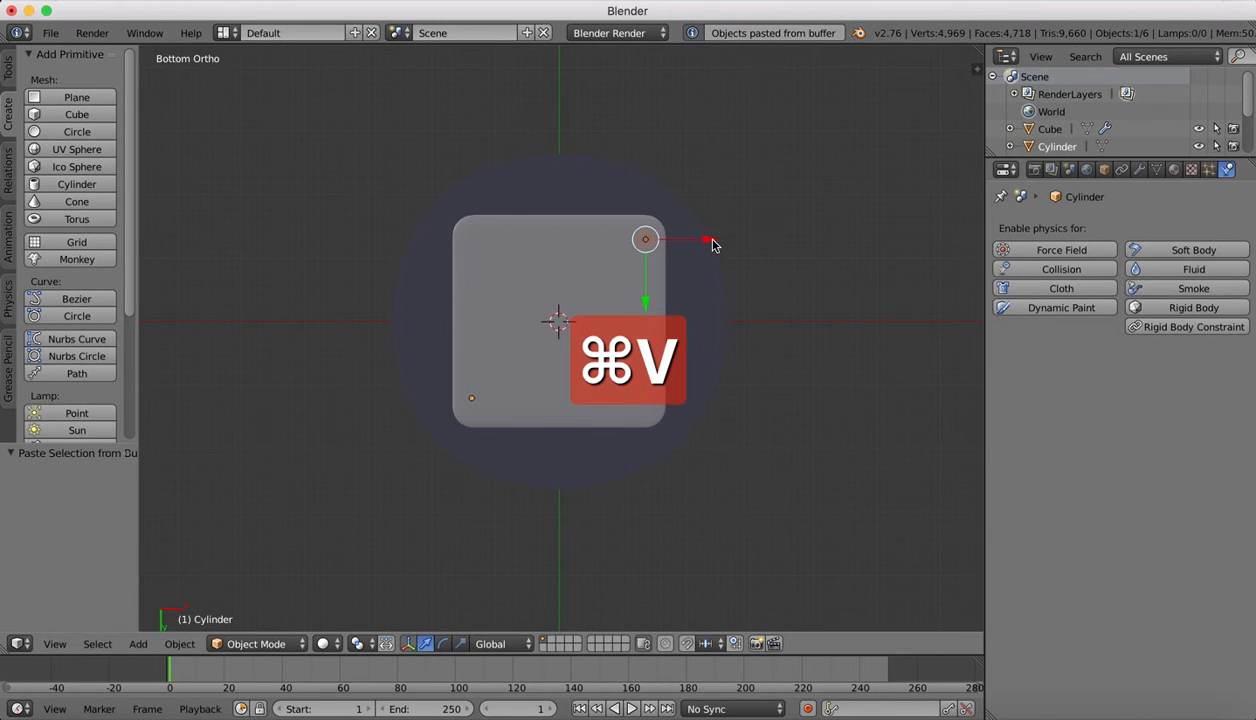
drag(713, 245, 543, 245)
- Select all four legs and raise them about 0.208 along Z to meet the underside of the slab
scroll(764, 380, up, 10)
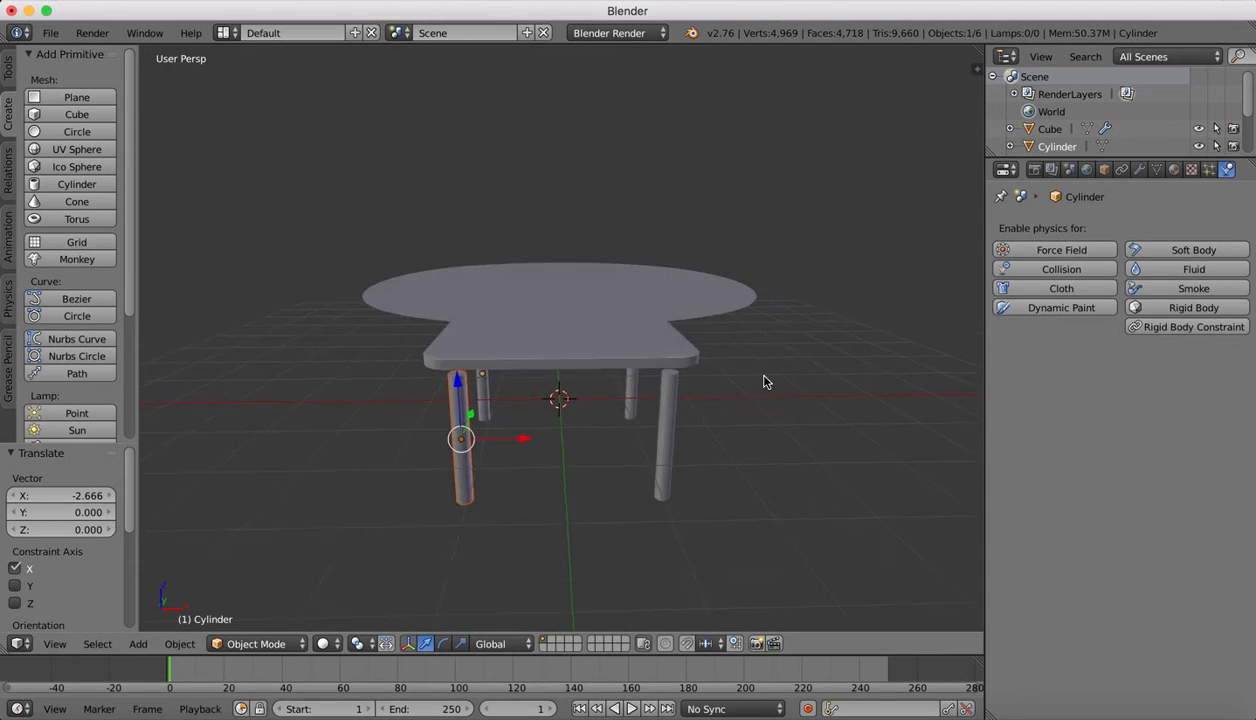
scroll(764, 381, up, 6)
shift+right_click(677, 398)
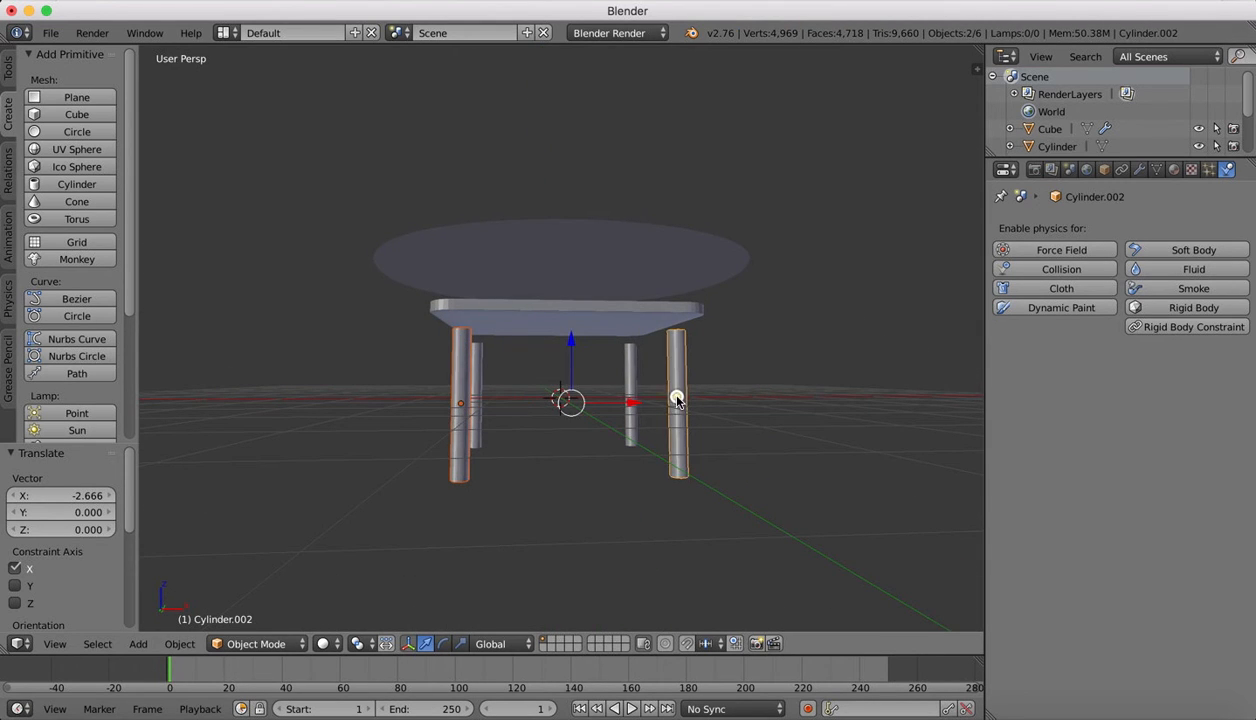
shift+right_click(632, 368)
shift+right_click(476, 368)
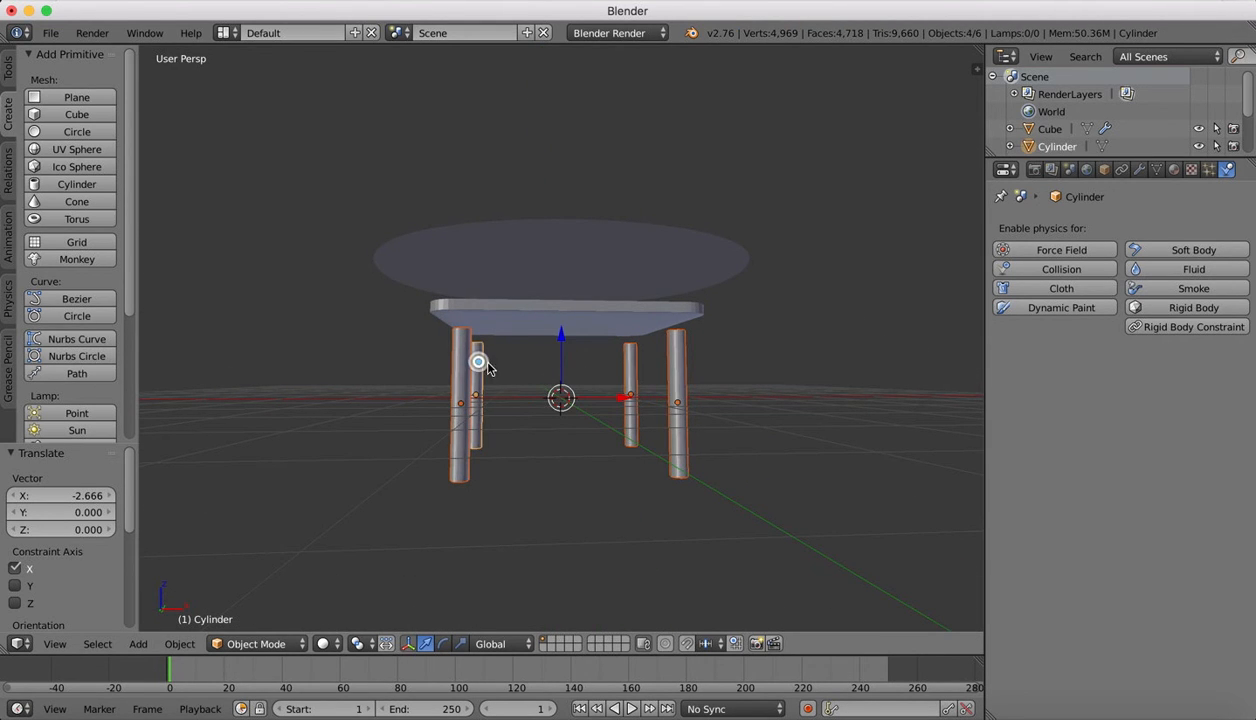
key(g)
key(z)
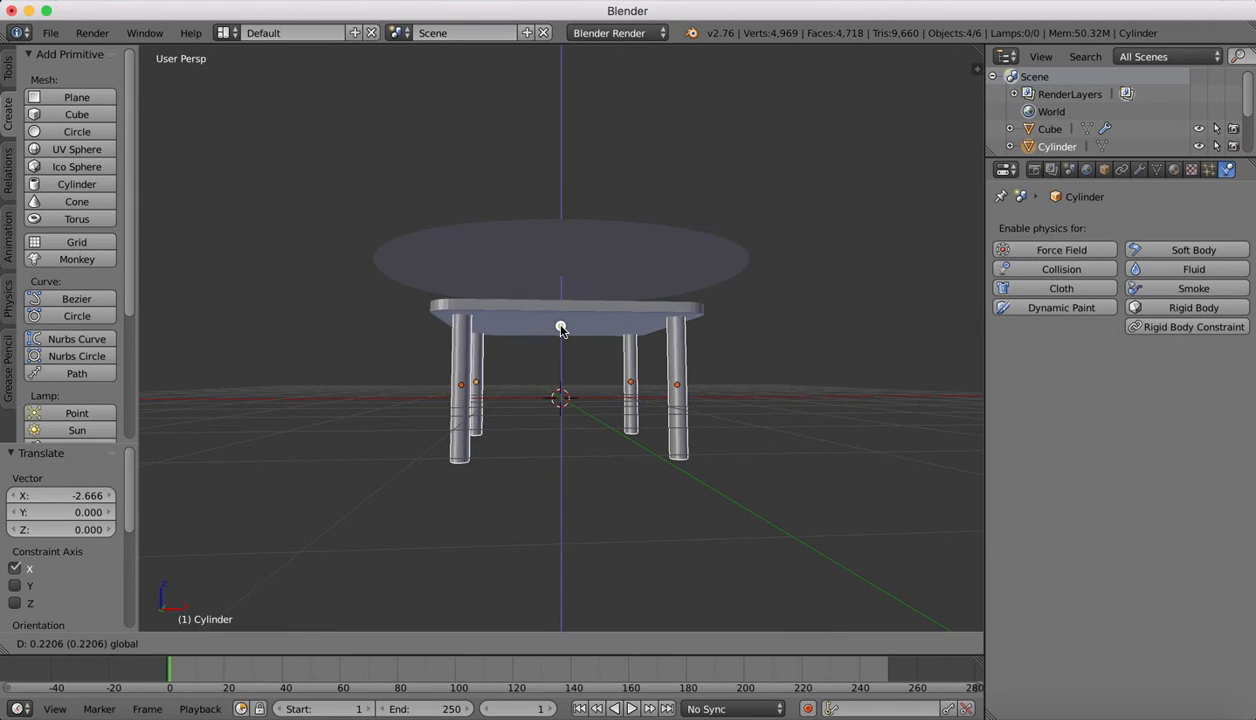
click(561, 329)
middle_drag(561, 329, 514, 372)
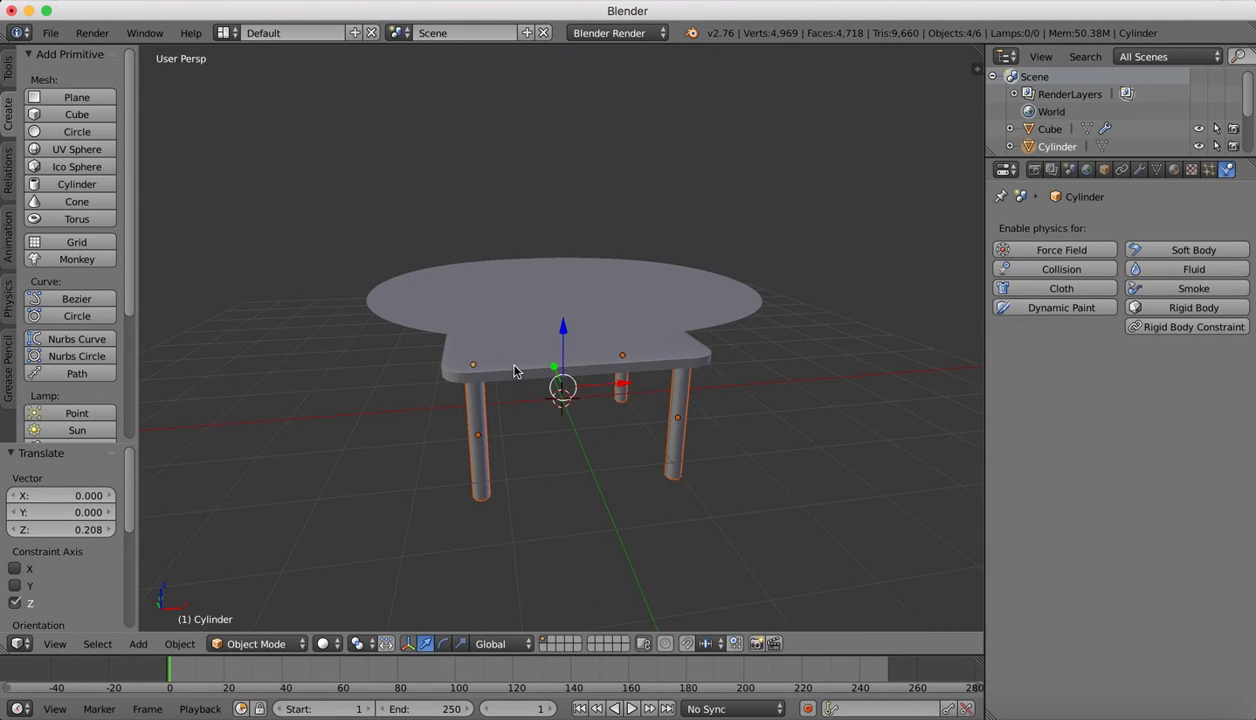
- Play the cloth simulation to frame 23 and examine the drape over the table from below and from the sides
click(632, 709)
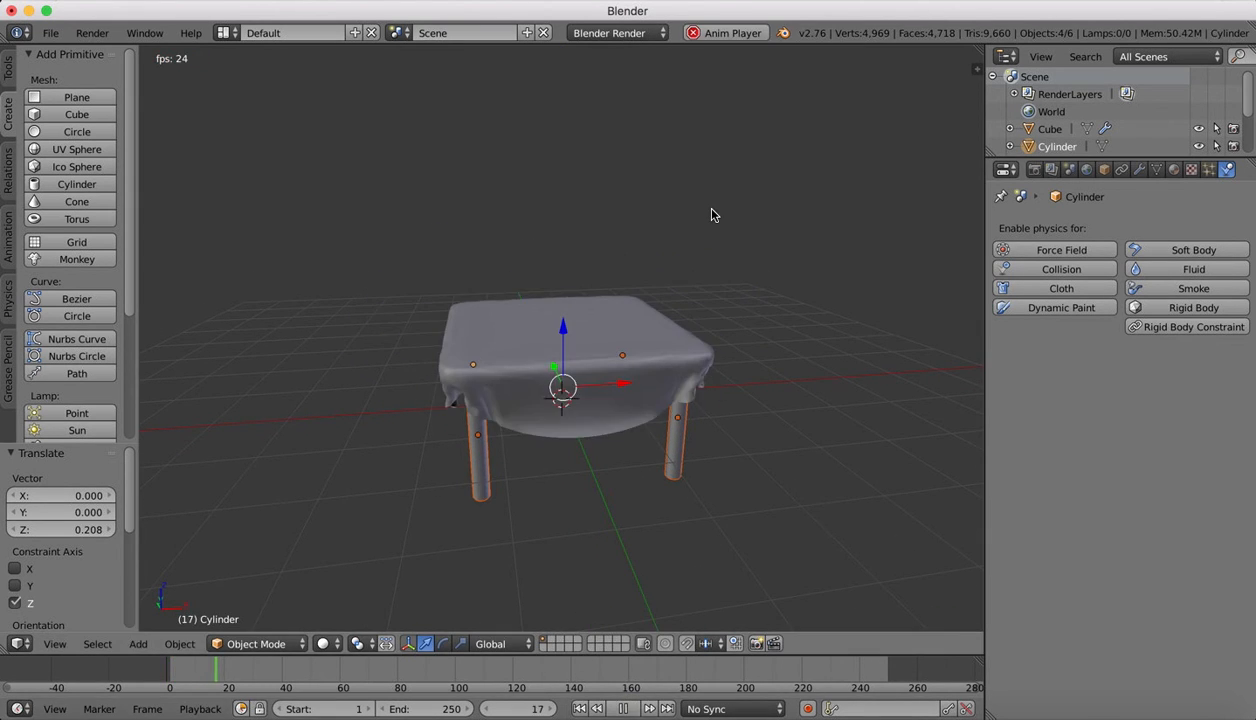
click(623, 708)
middle_drag(505, 330, 493, 258)
scroll(493, 258, right, 10)
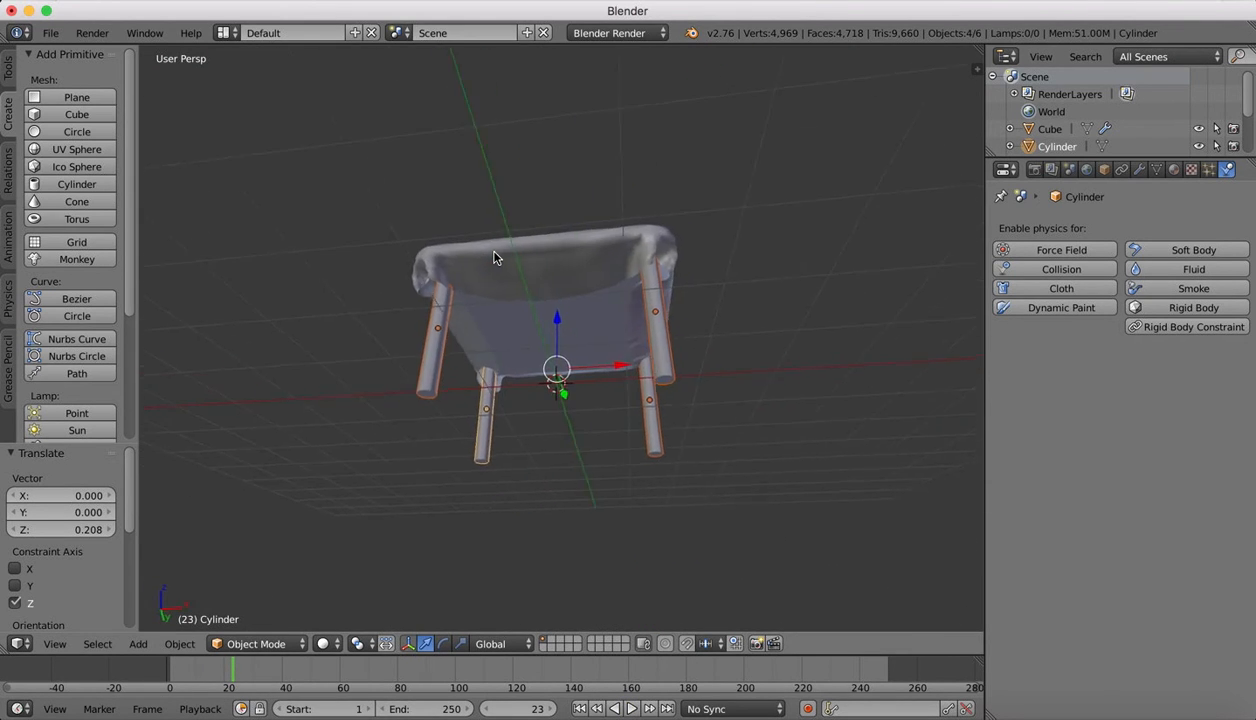
scroll(493, 258, right, 5)
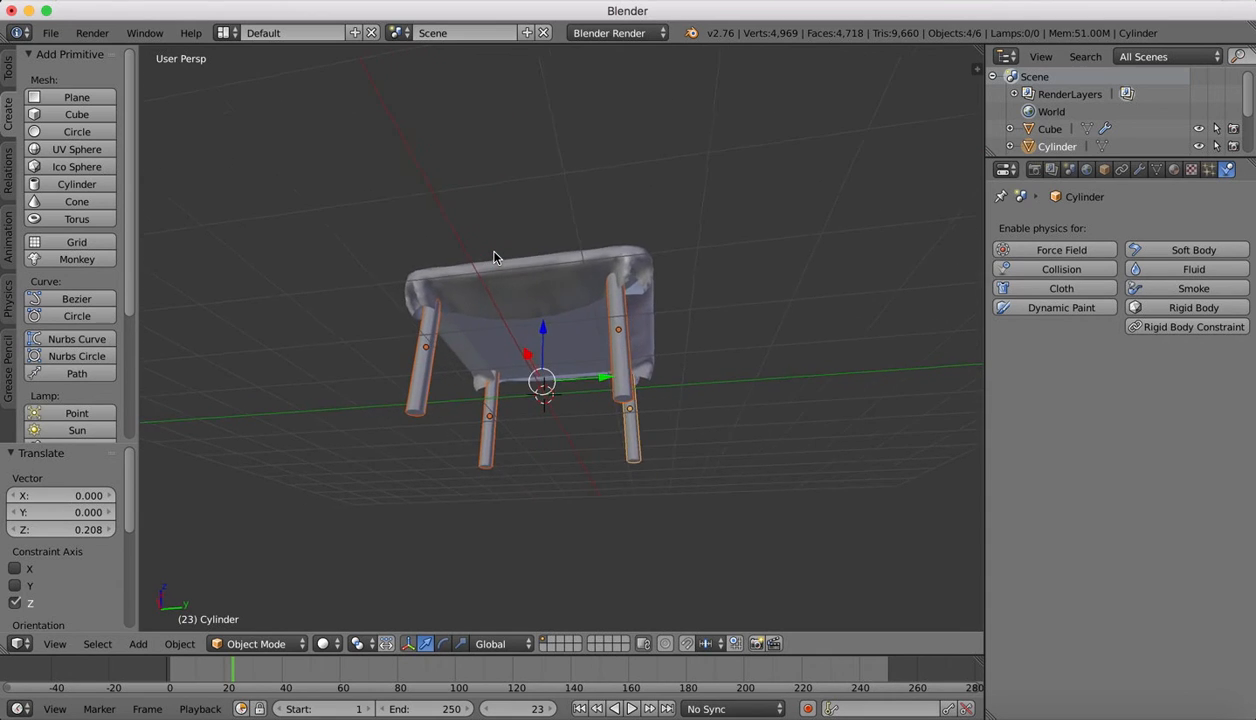
scroll(493, 258, up, 8)
scroll(493, 258, right, 15)
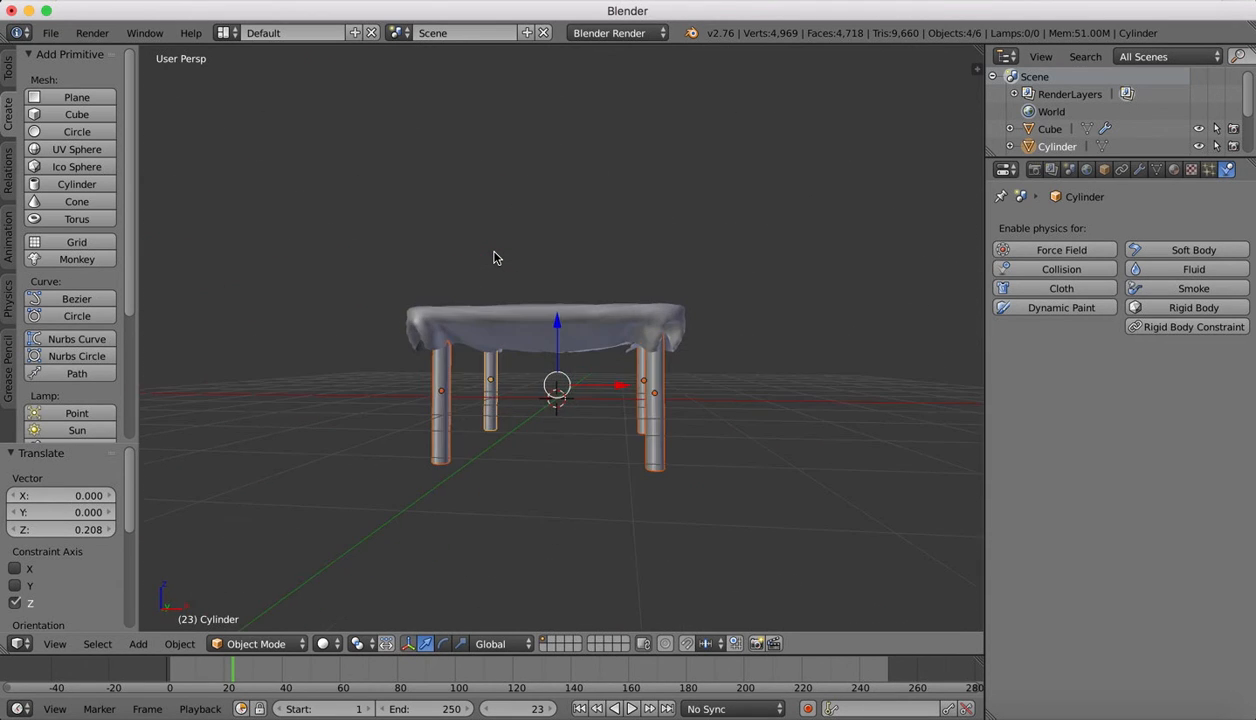
scroll(493, 258, down, 1)
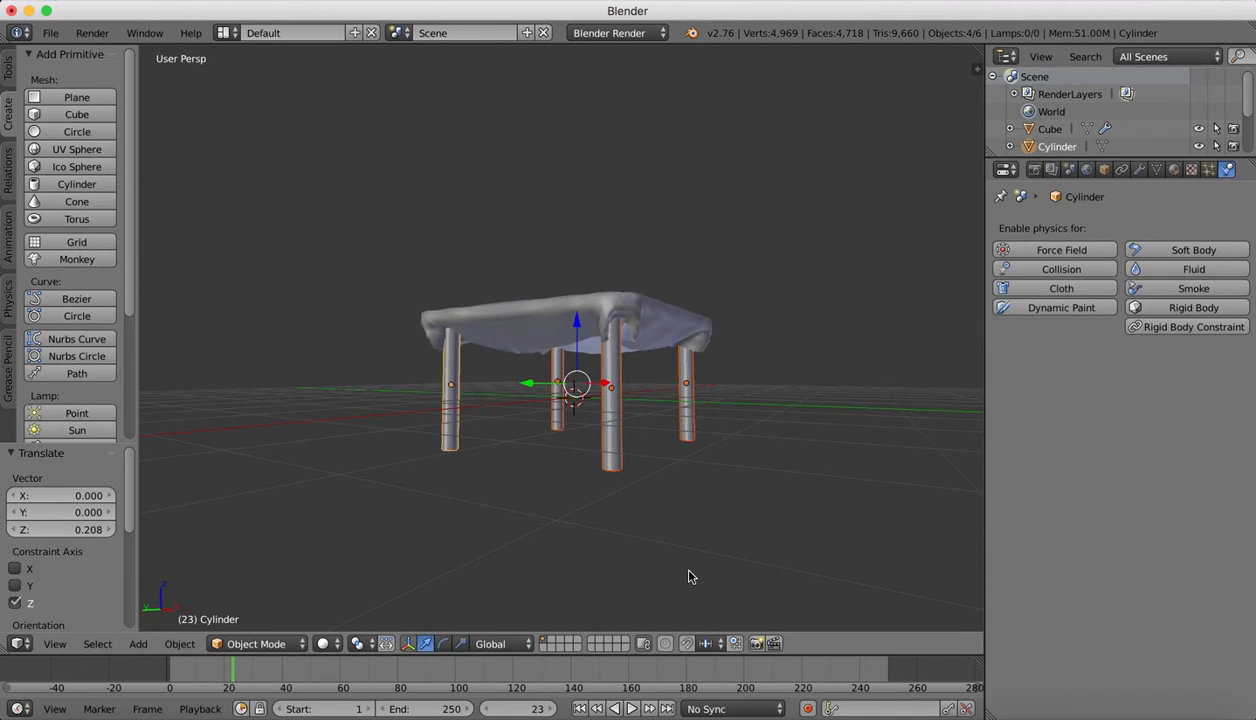
scroll(689, 572, up, 3)
ctrl+scroll(590, 288, up, 2)
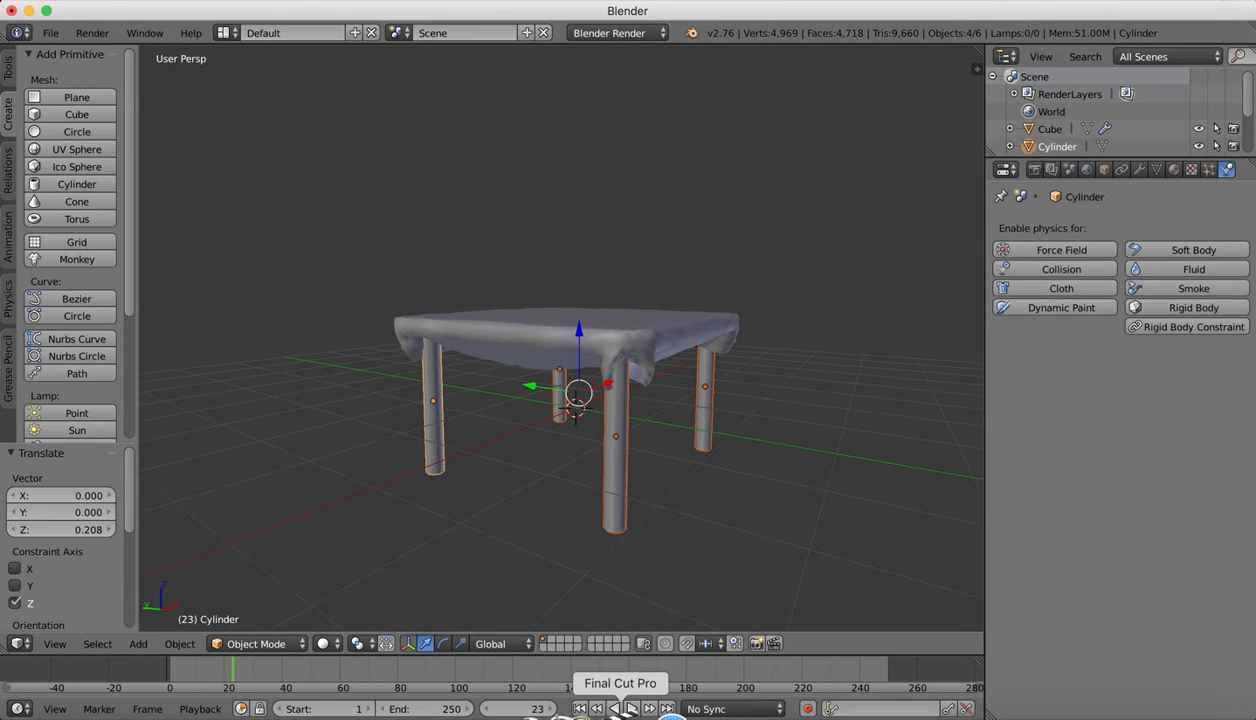
- Continue the simulation to frame 37 and check the hanging cloth from another side of the table
click(632, 708)
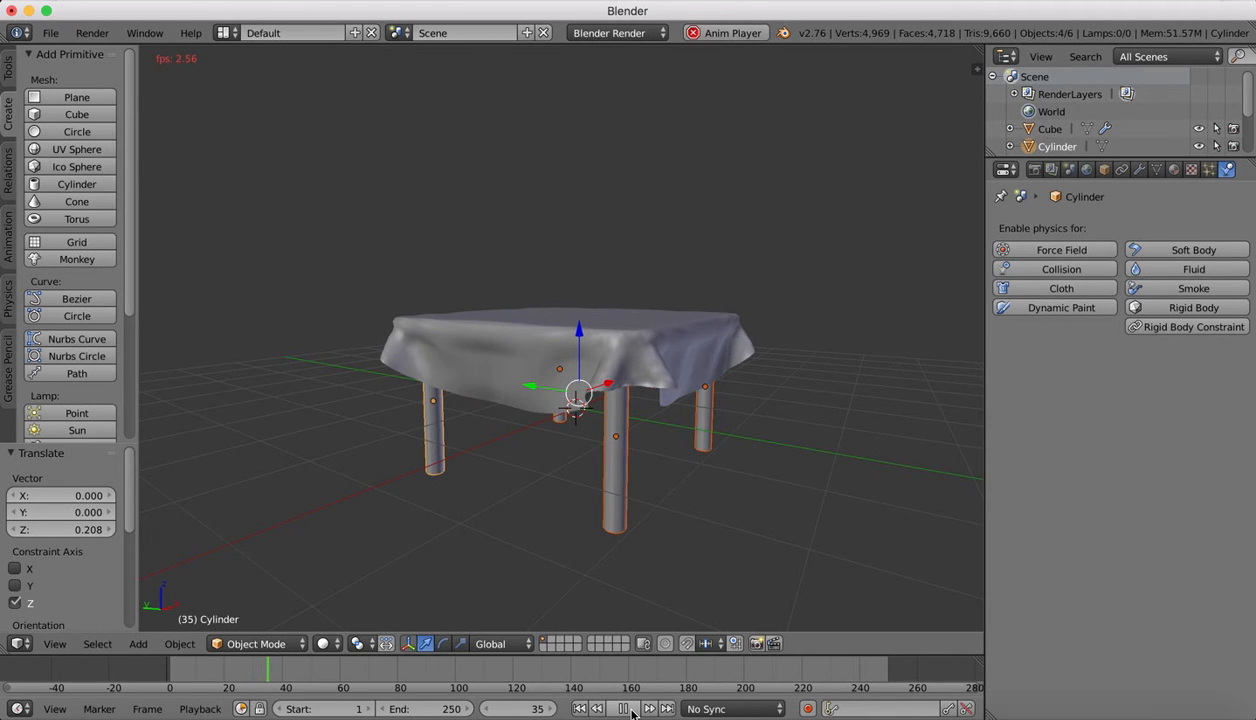
click(624, 708)
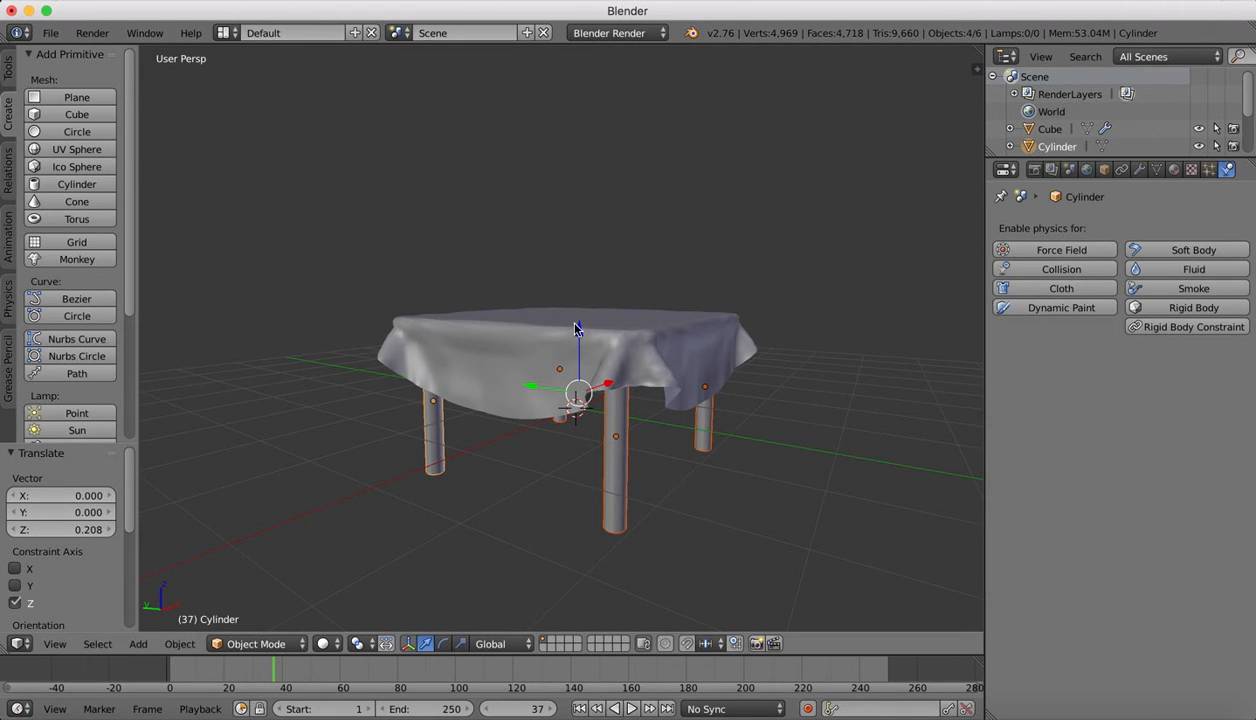
scroll(575, 328, right, 10)
scroll(575, 328, right, 3)
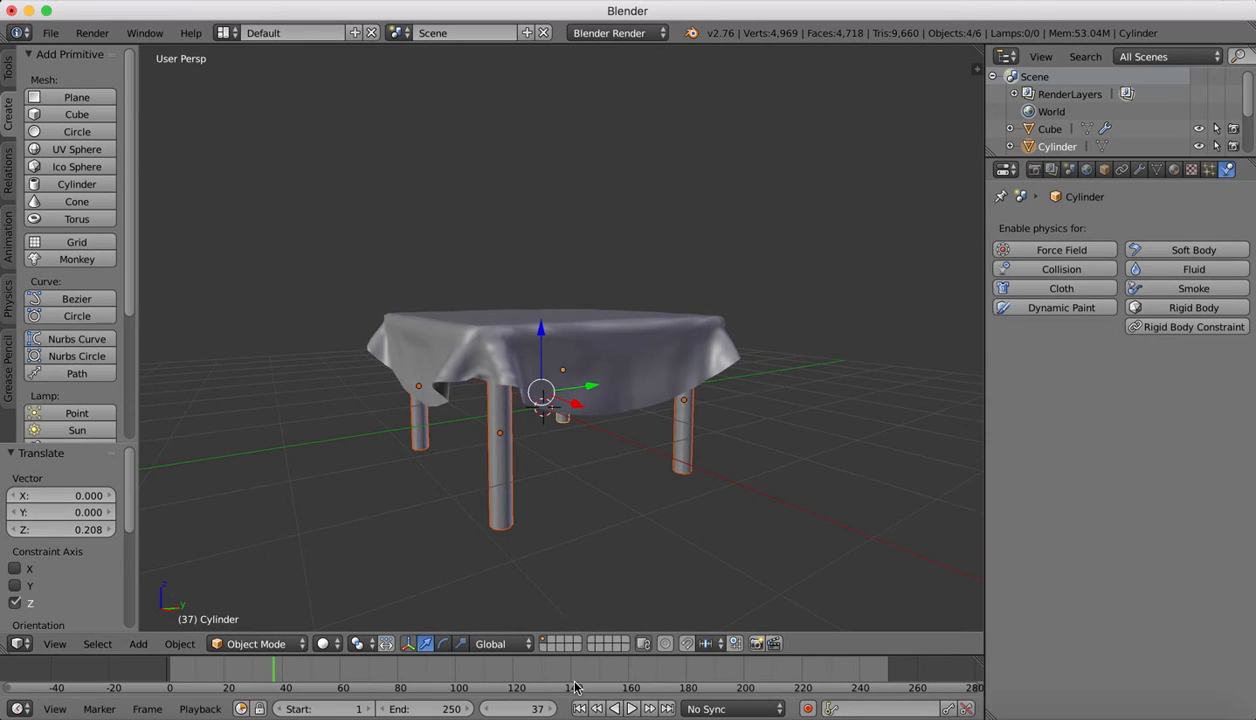
- Continue the simulation to frame 52 and inspect the tablecloth's folds from above and around the table
click(630, 708)
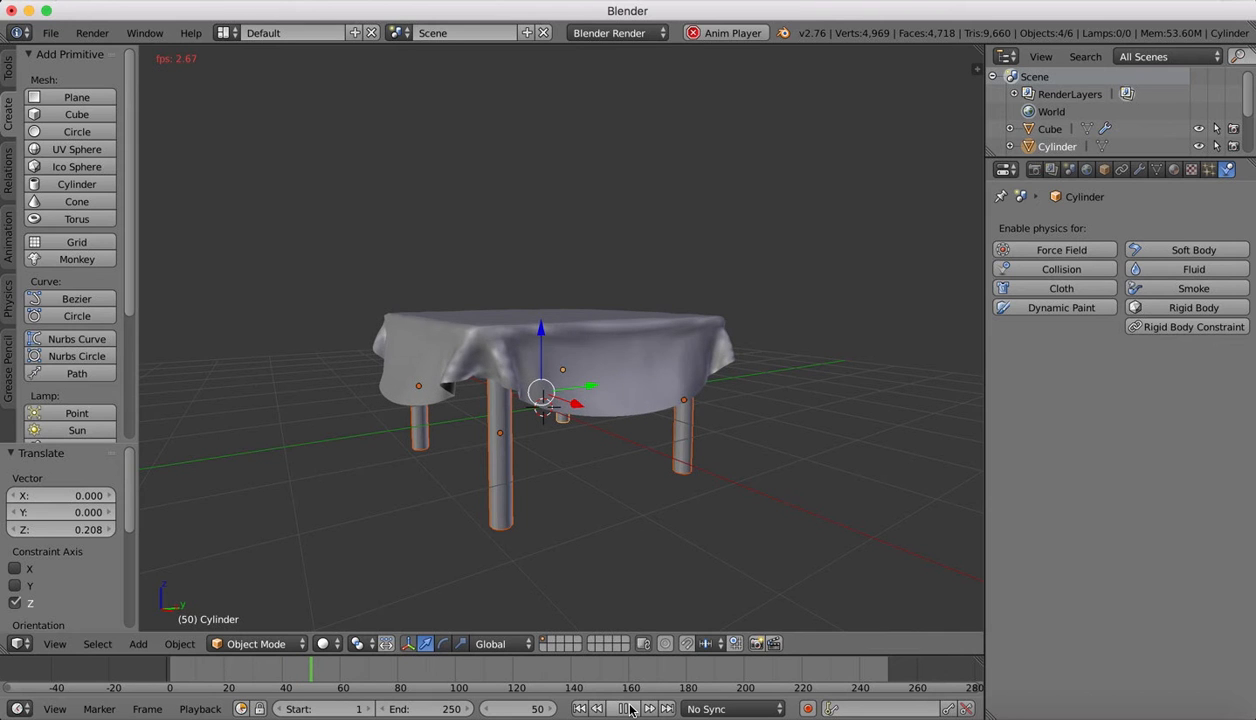
key(alt+a)
scroll(512, 294, left, 10)
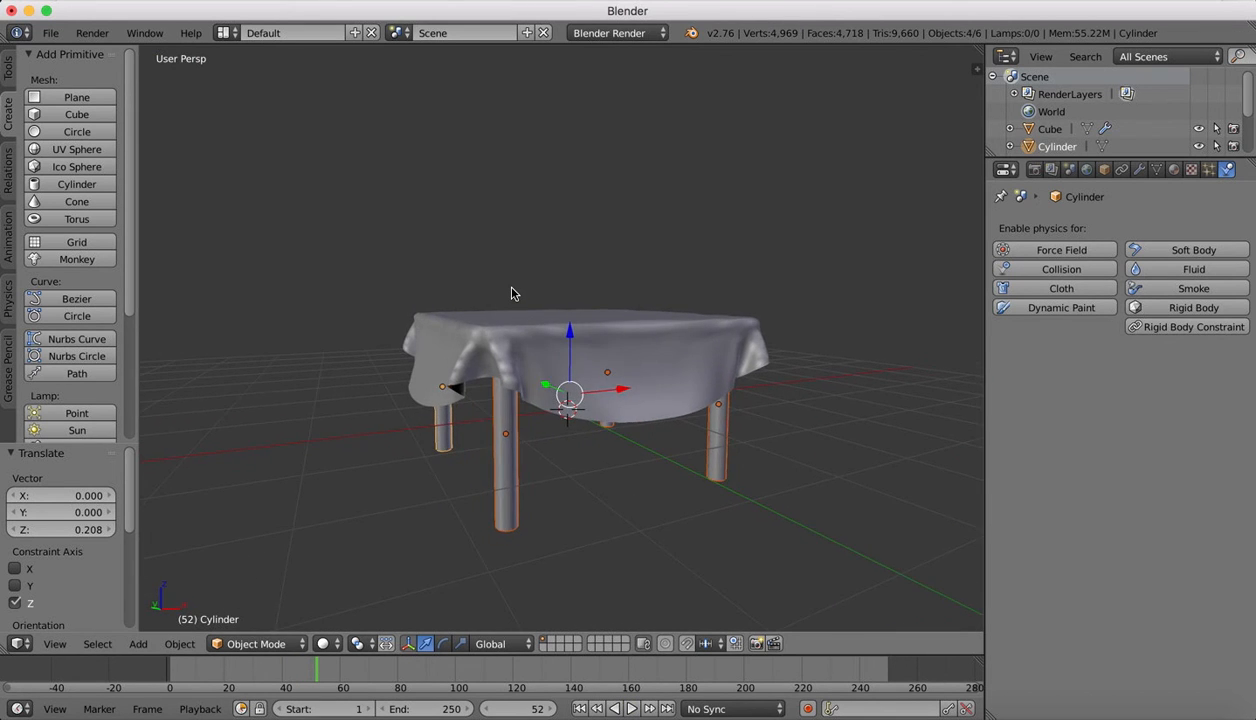
scroll(511, 293, left, 10)
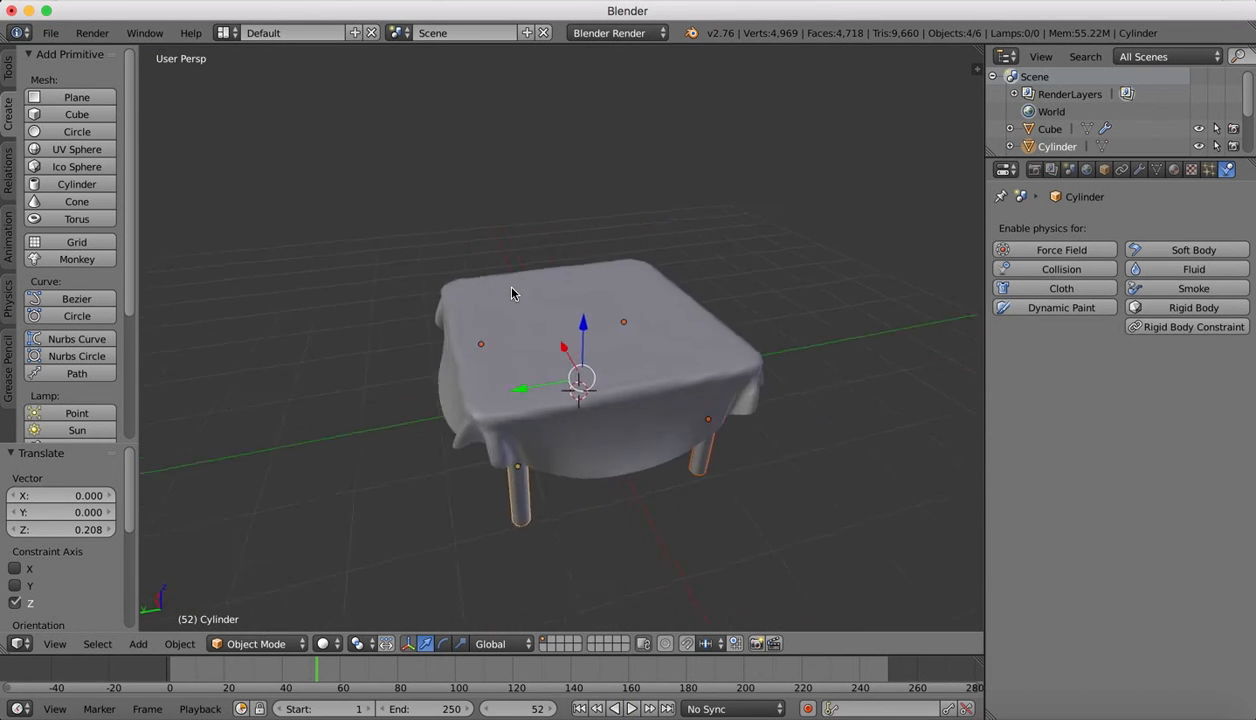
scroll(511, 293, left, 10)
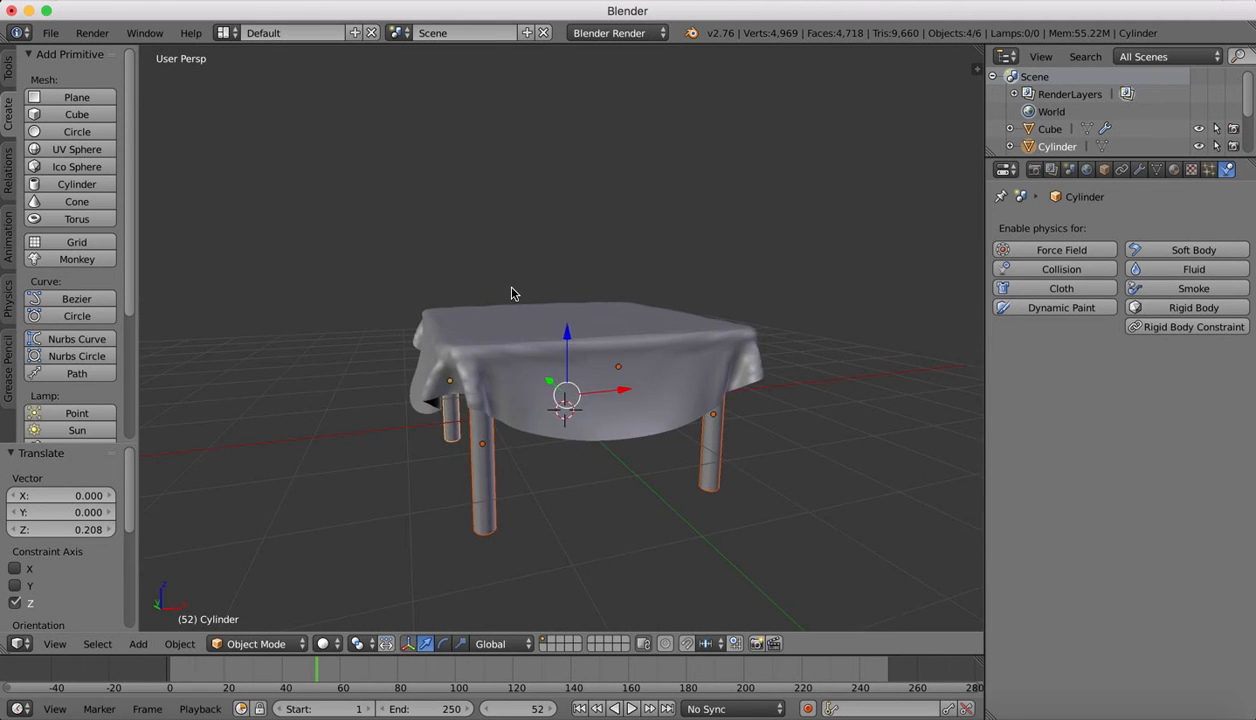
scroll(511, 293, left, 10)
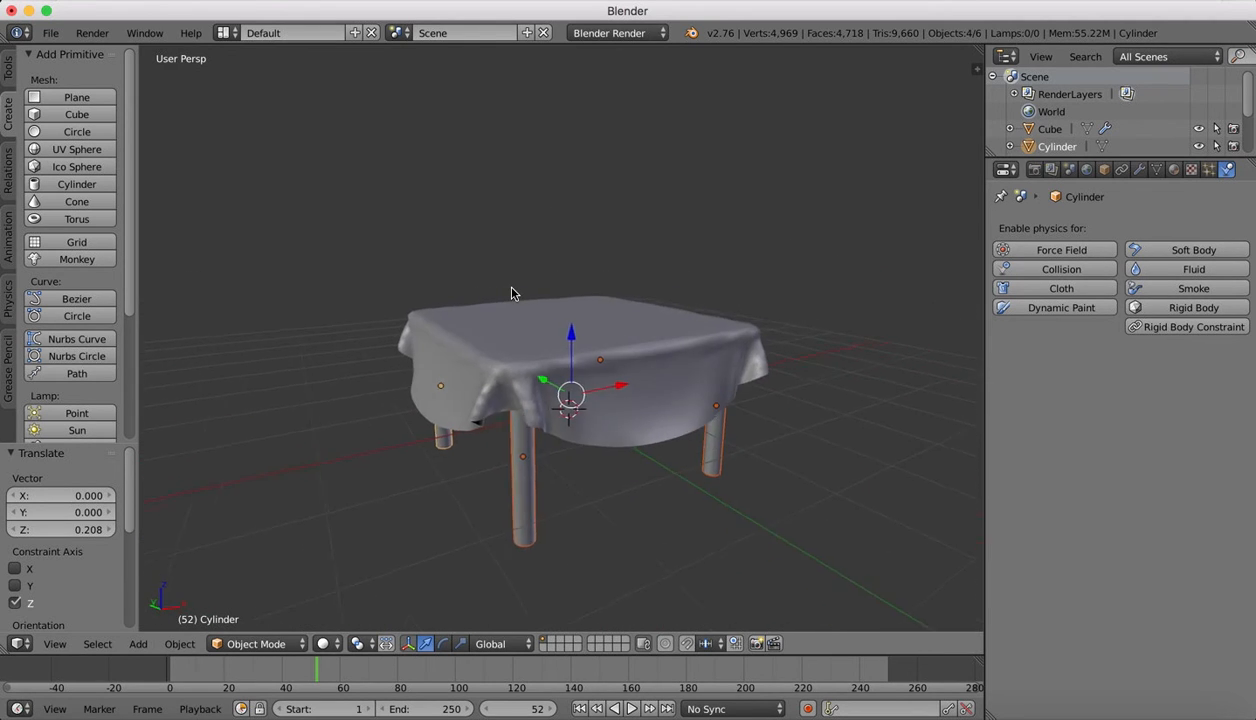
scroll(511, 293, left, 1)
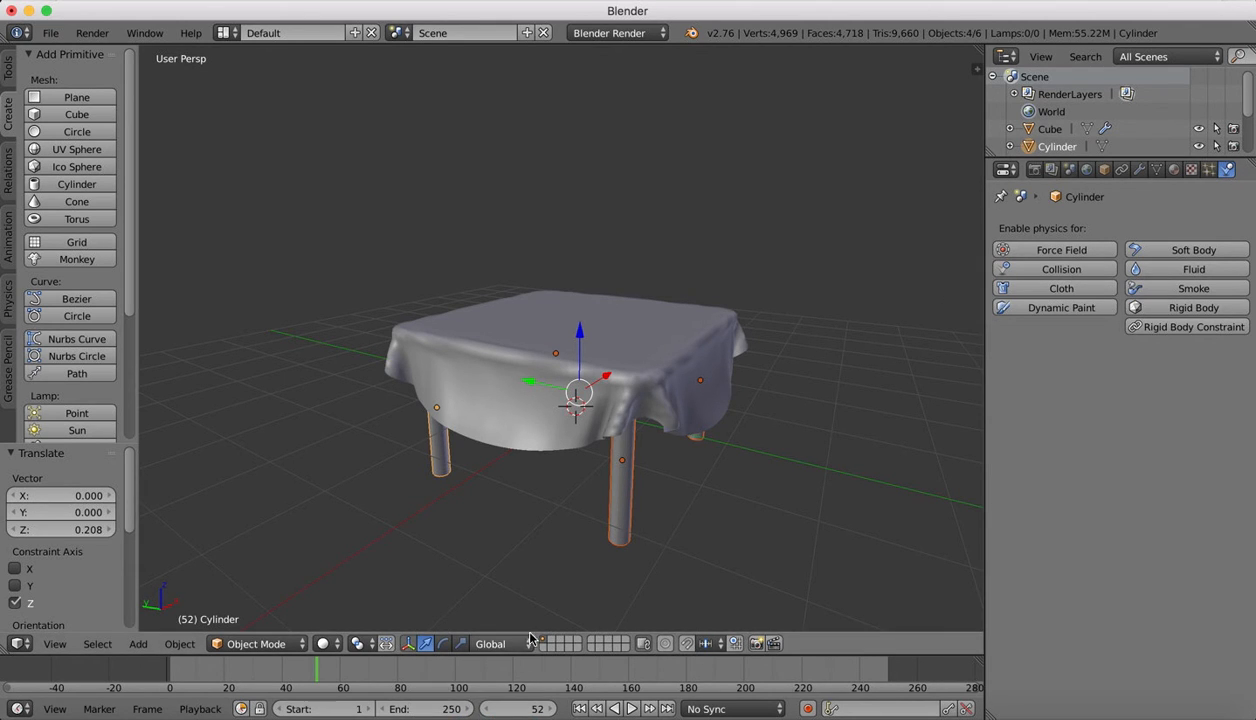
- Select the cloth plane, expand its Cloth Cache settings and review the cache and baking options
right_click(544, 346)
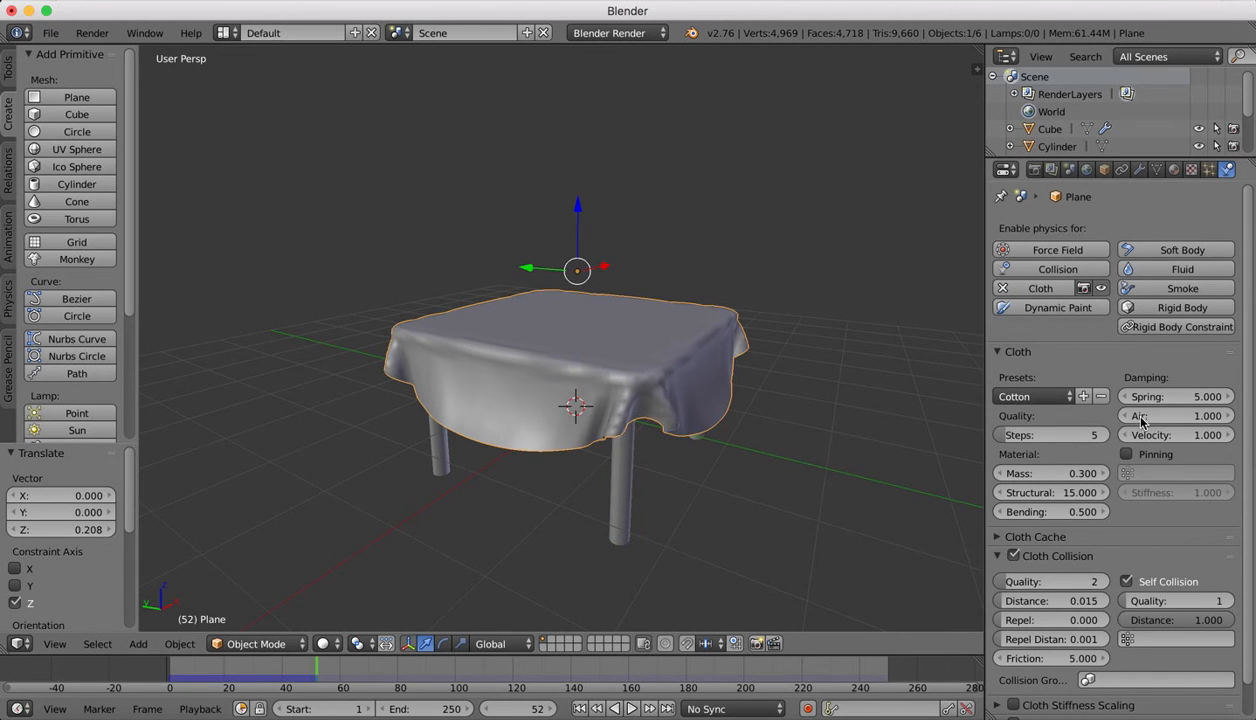
scroll(1141, 563, down, 1)
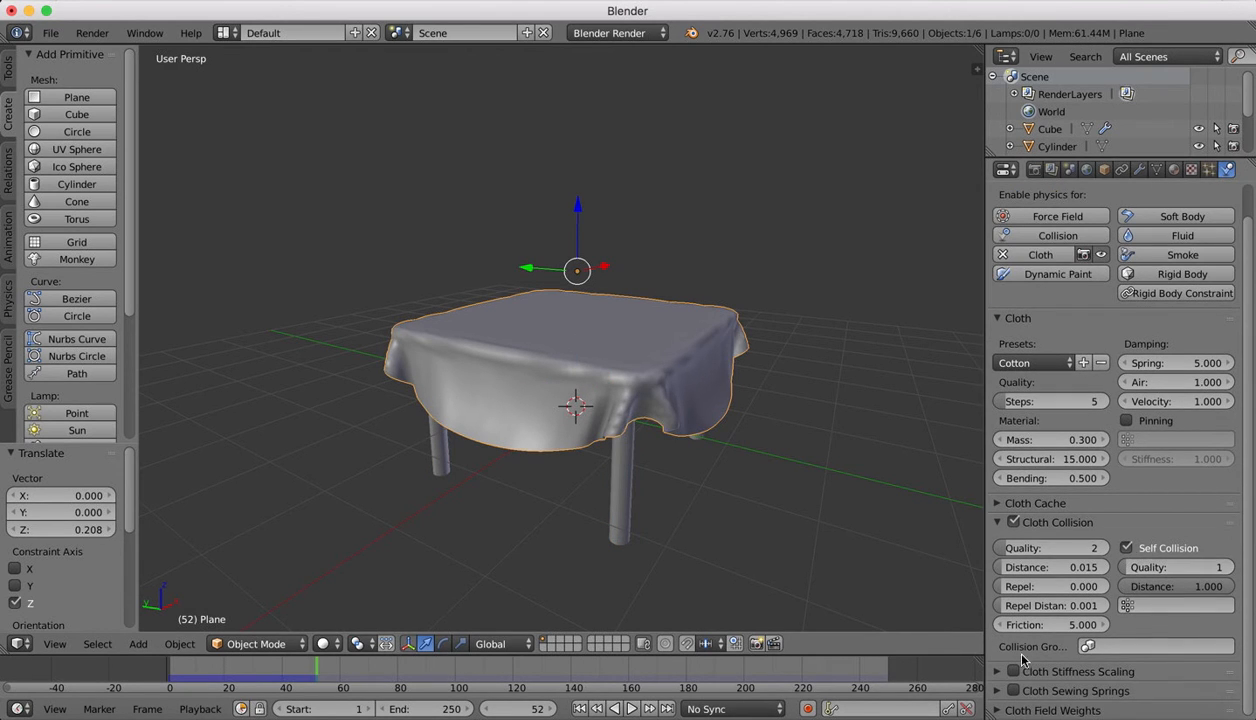
click(992, 503)
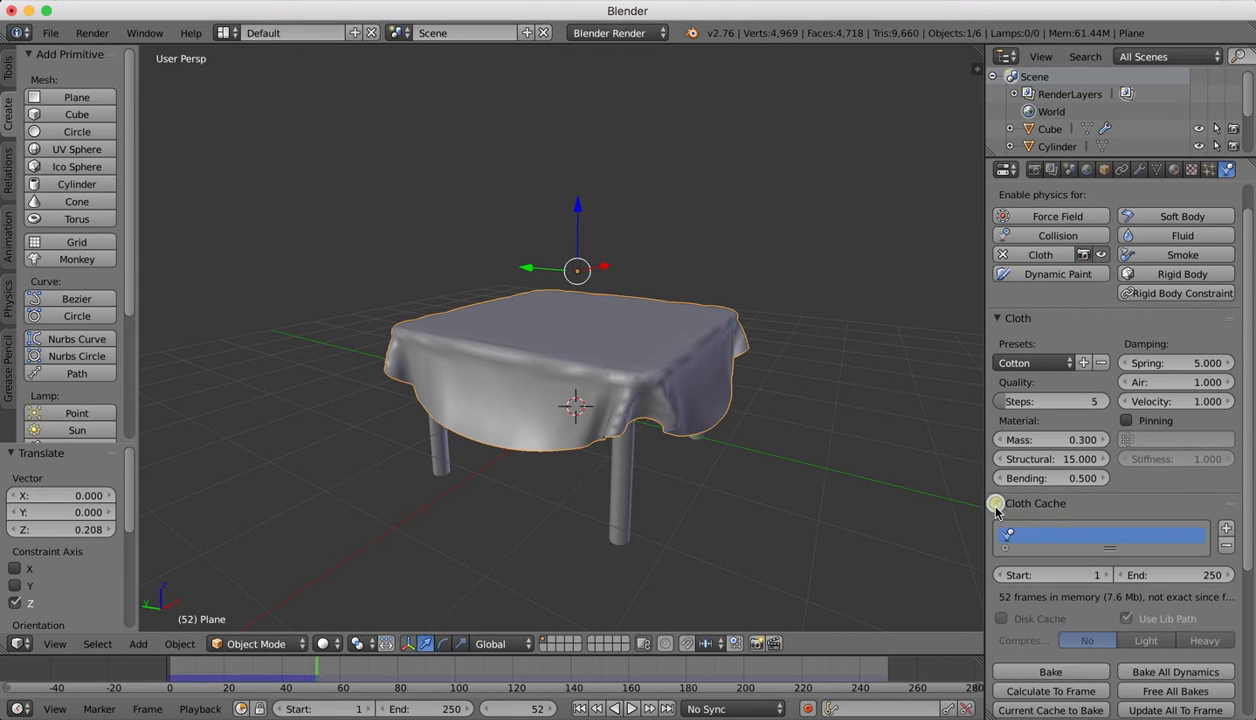
scroll(1116, 420, down, 2)
scroll(1119, 500, down, 2)
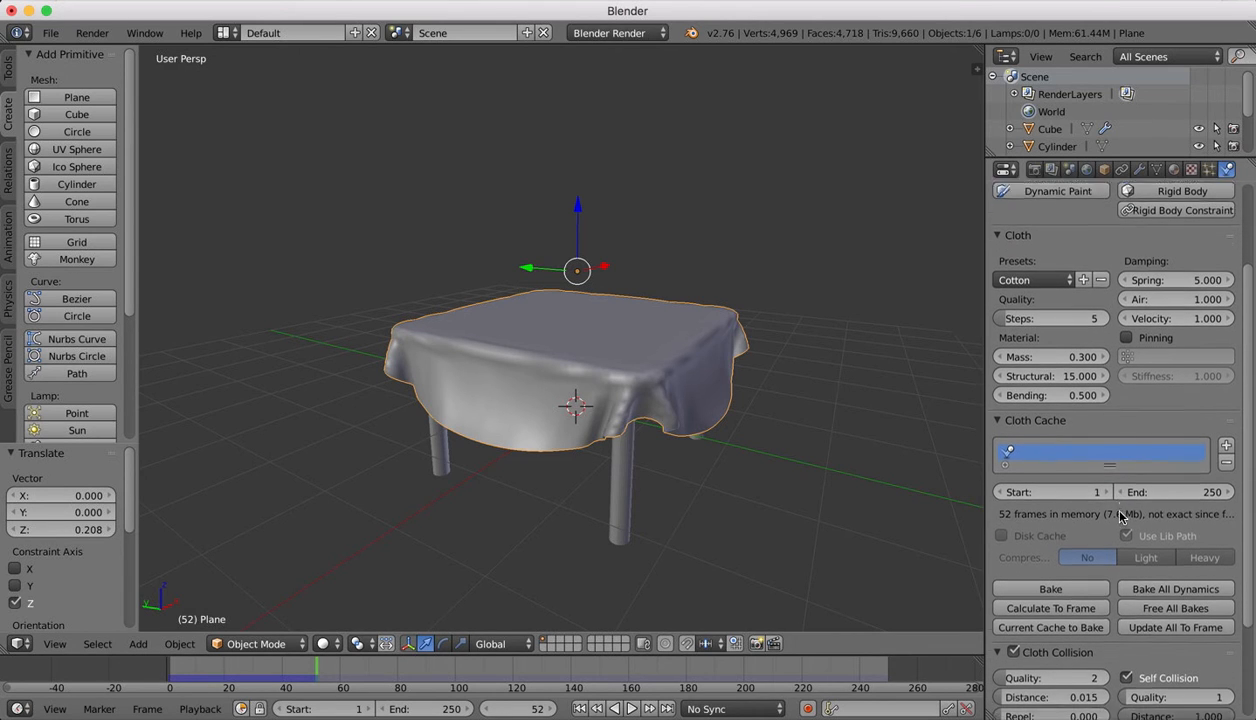
scroll(1120, 518, down, 1)
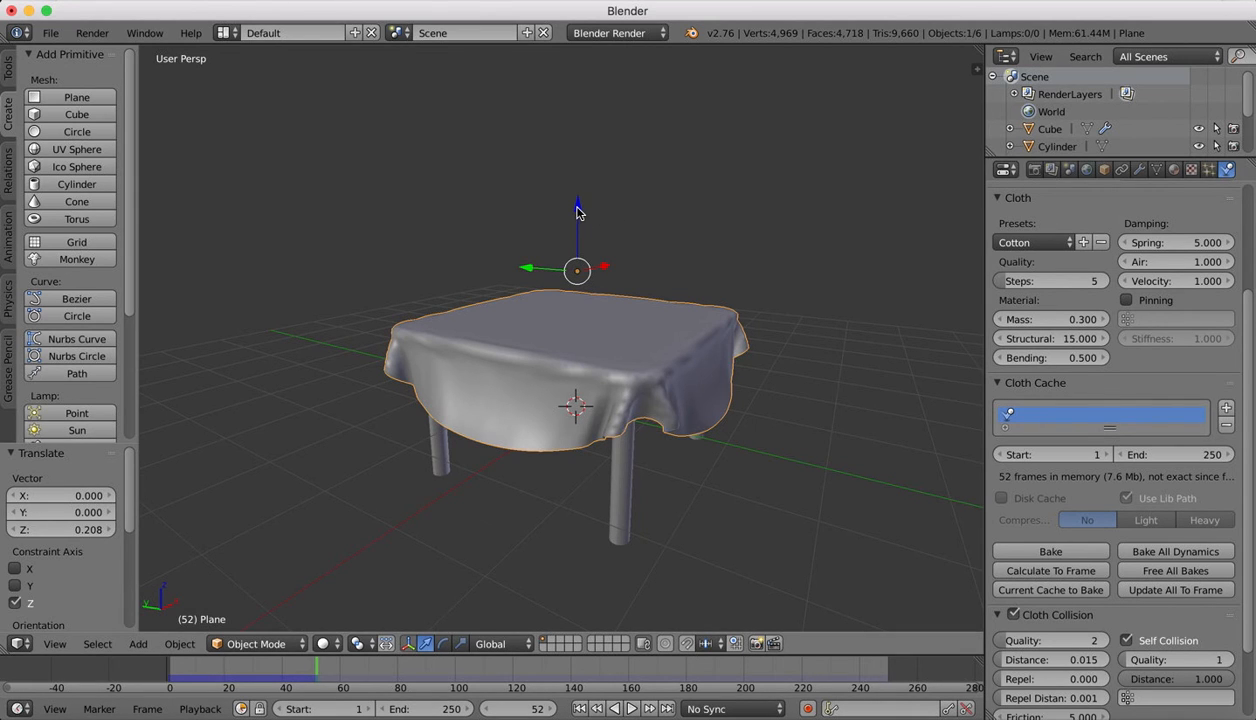
- Try raising the unbaked cloth plane along Z by 0.336 and by 0.261, undoing each move
drag(577, 209, 577, 186)
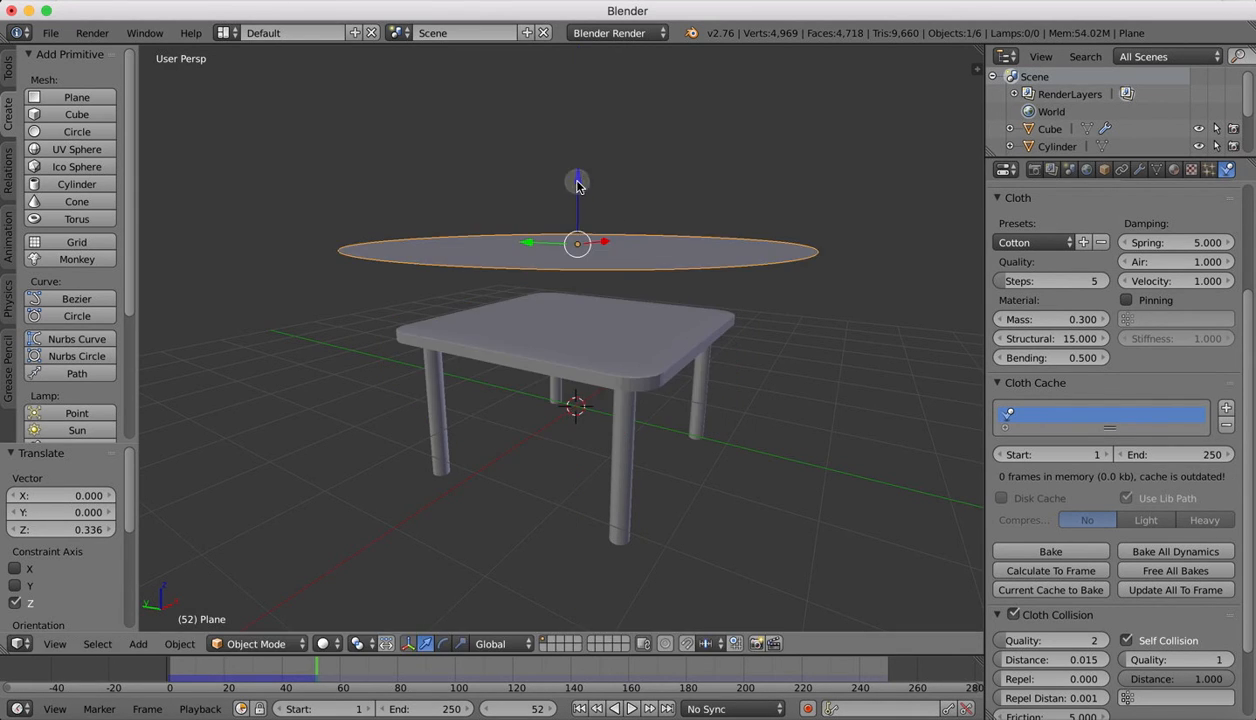
key(super+z)
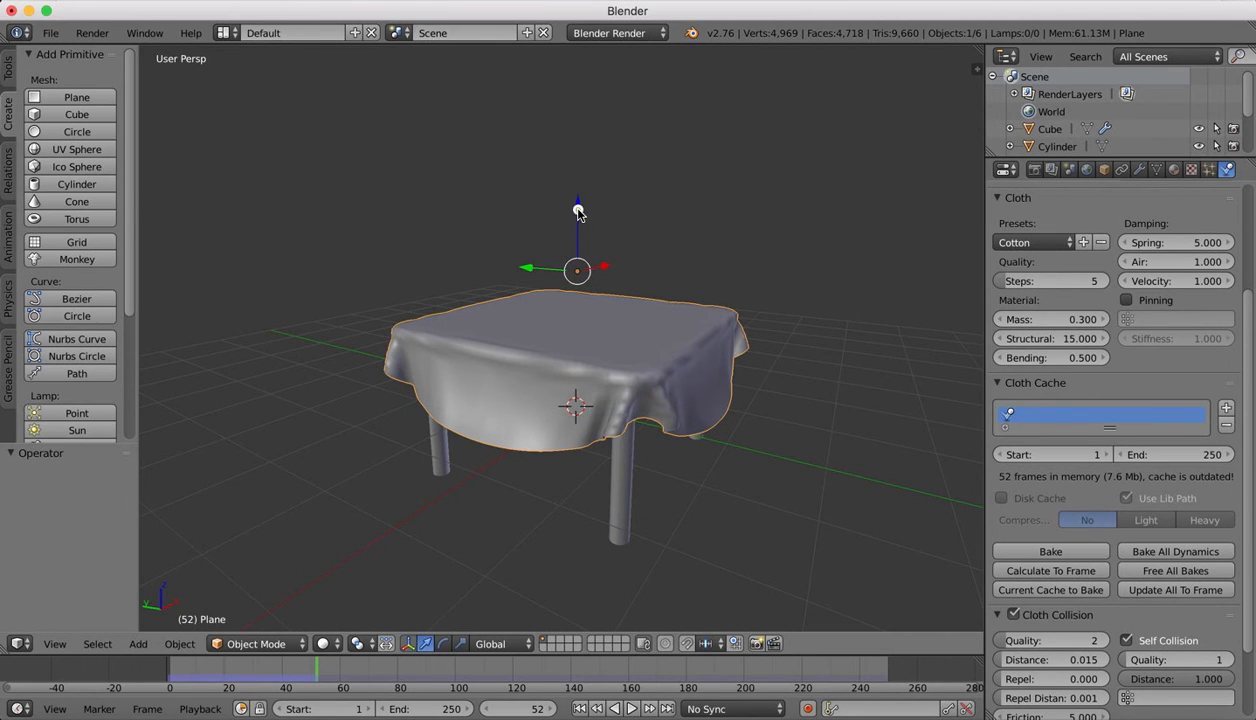
drag(577, 209, 583, 194)
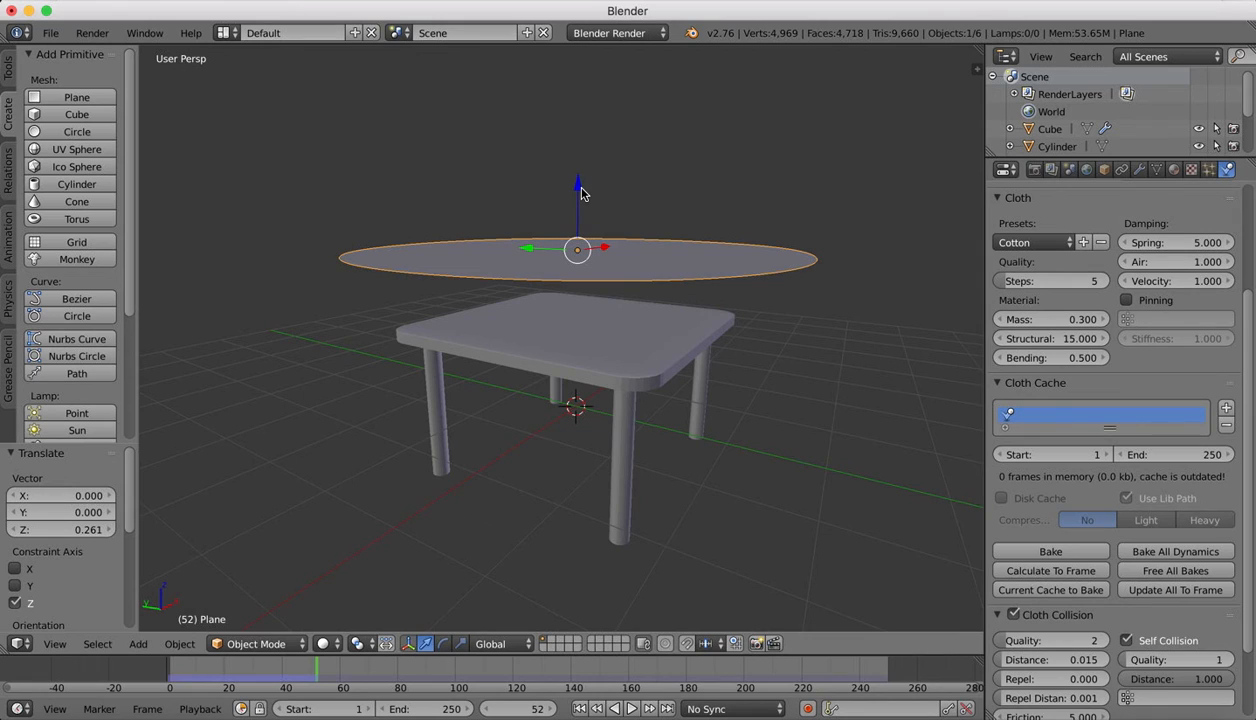
key(super+z)
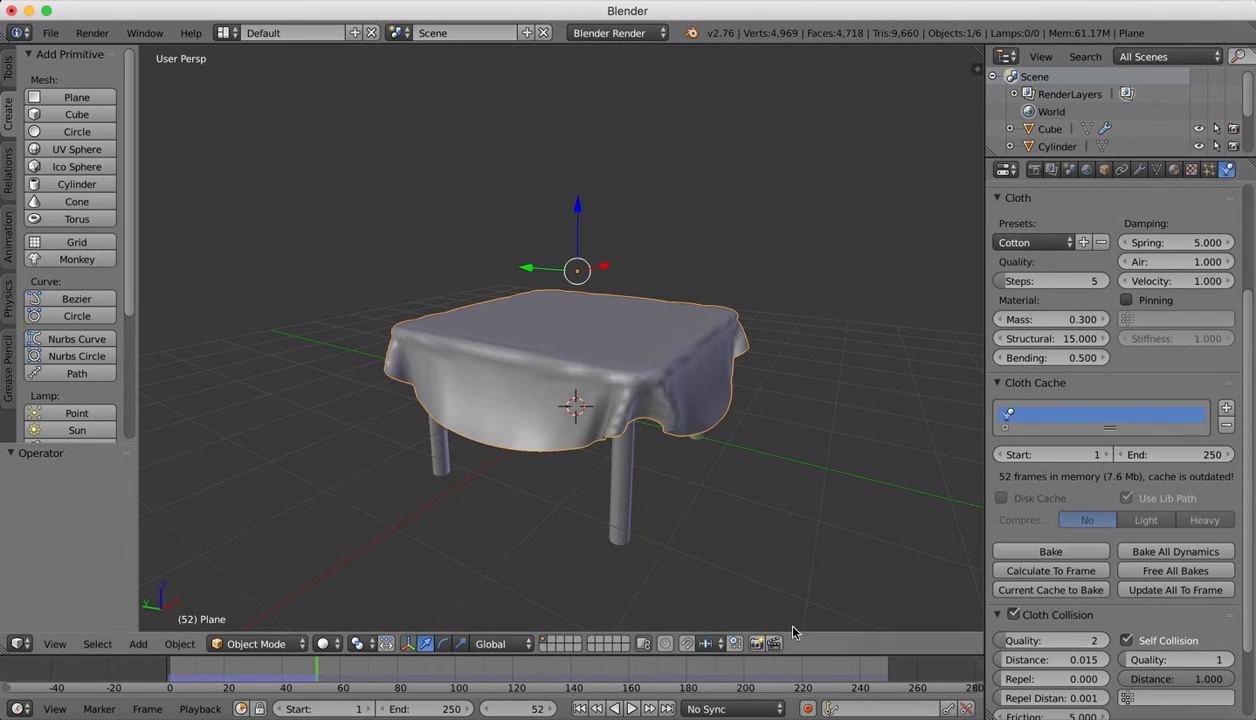
- Return to frame 1 and bake the cloth plane's simulation for frames 1 to 250
click(579, 708)
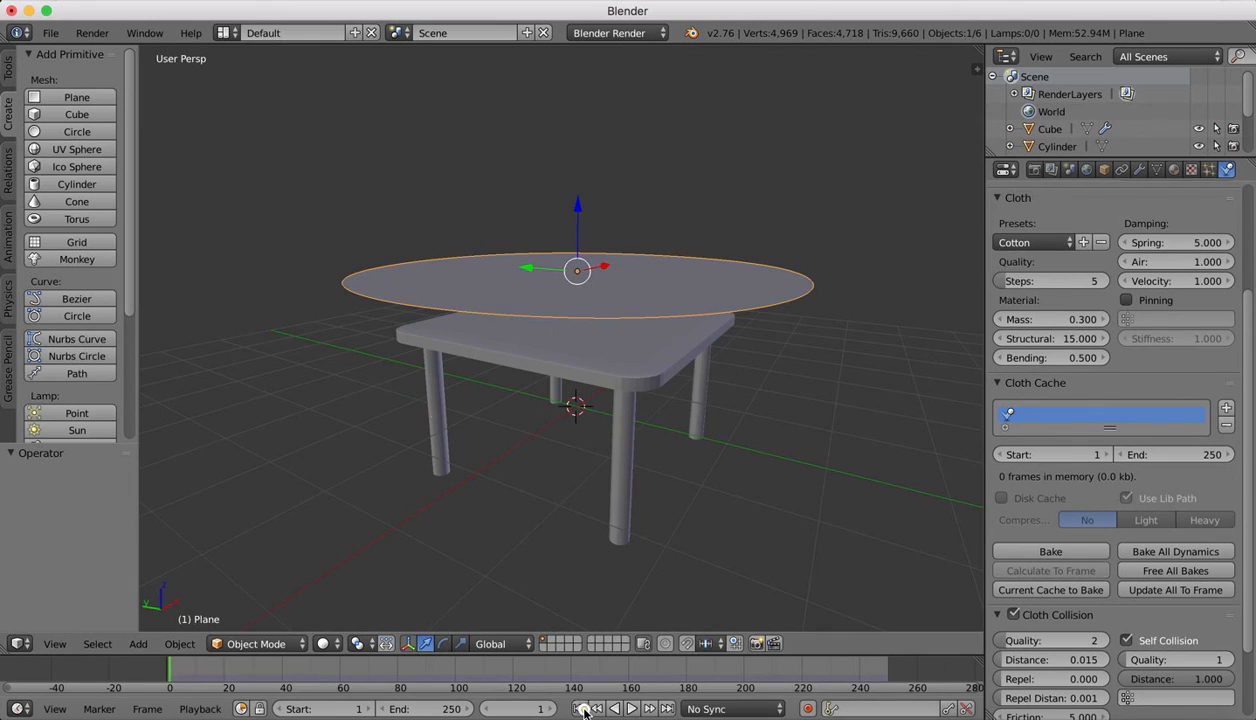
click(1058, 553)
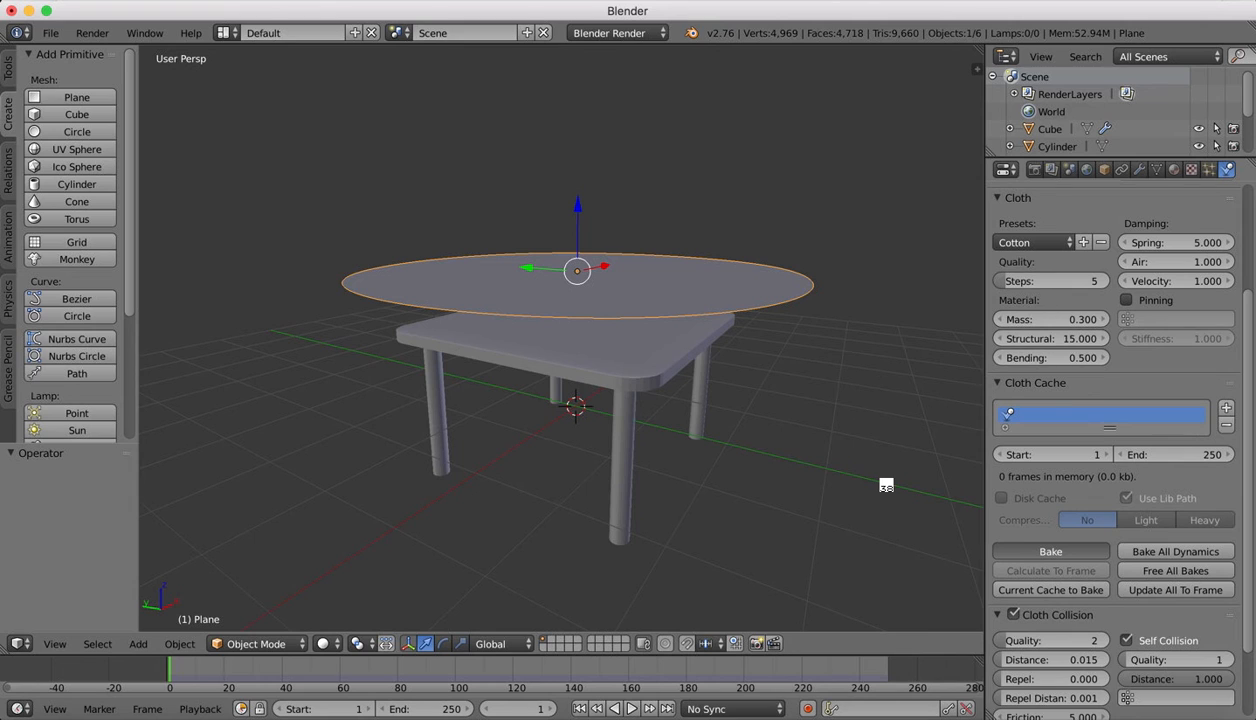
click(663, 1)
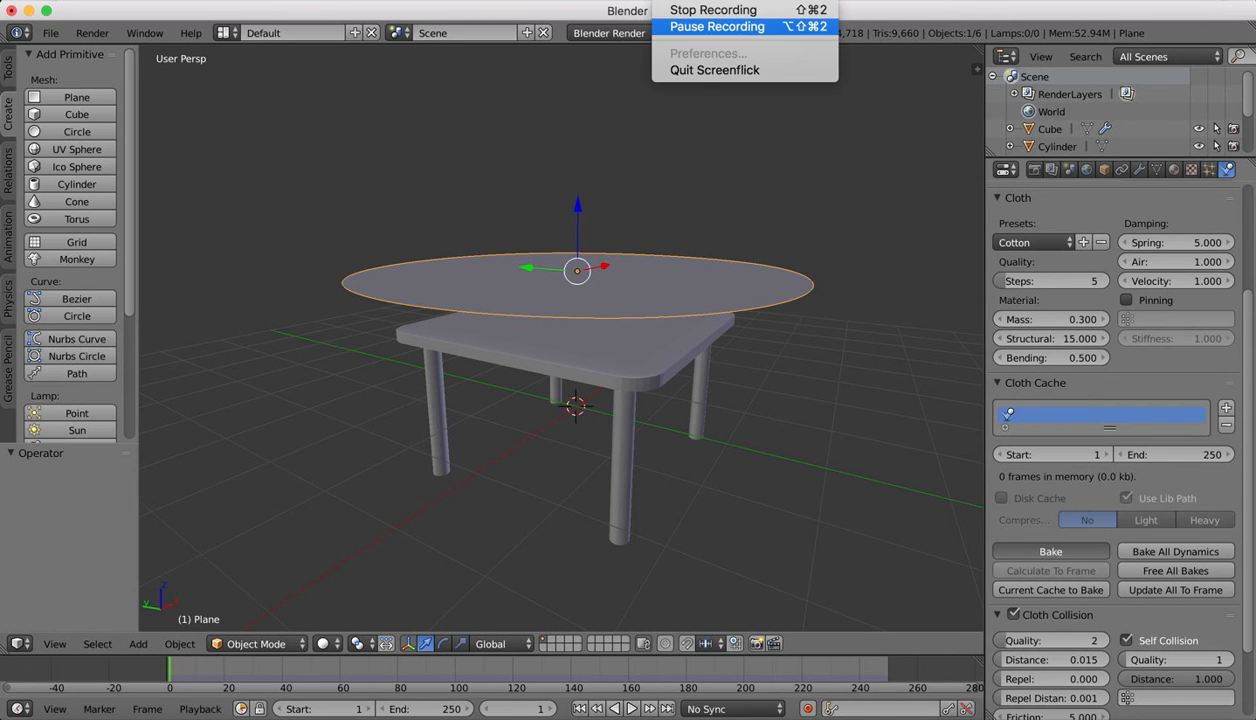
click(717, 27)
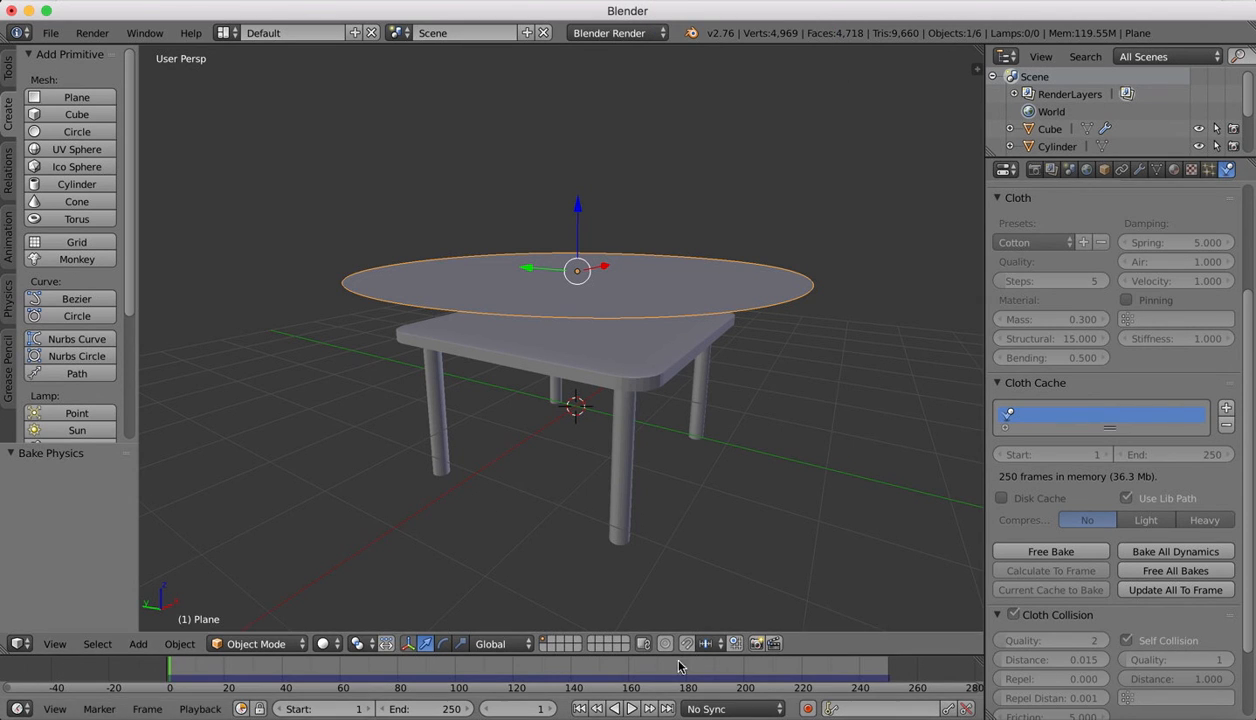
- Play the baked simulation to frame 67 and move the cloth plane up 0.357 and down 0.715 along Z
click(632, 709)
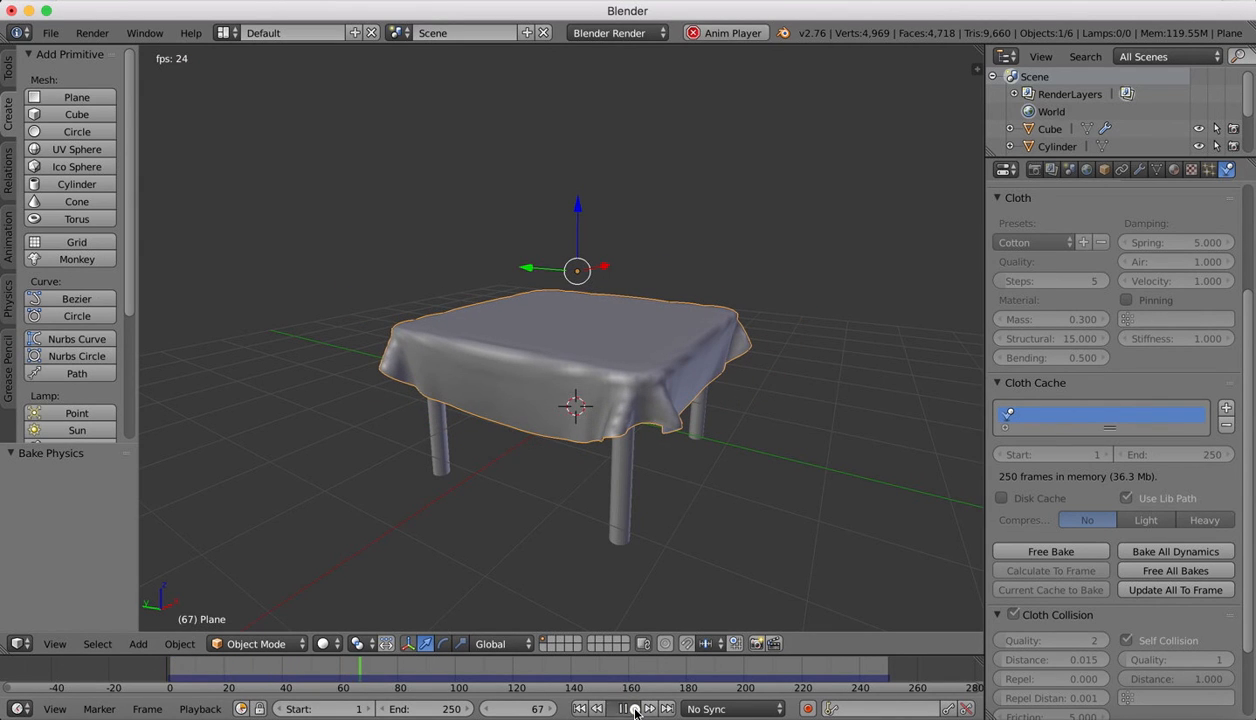
click(632, 709)
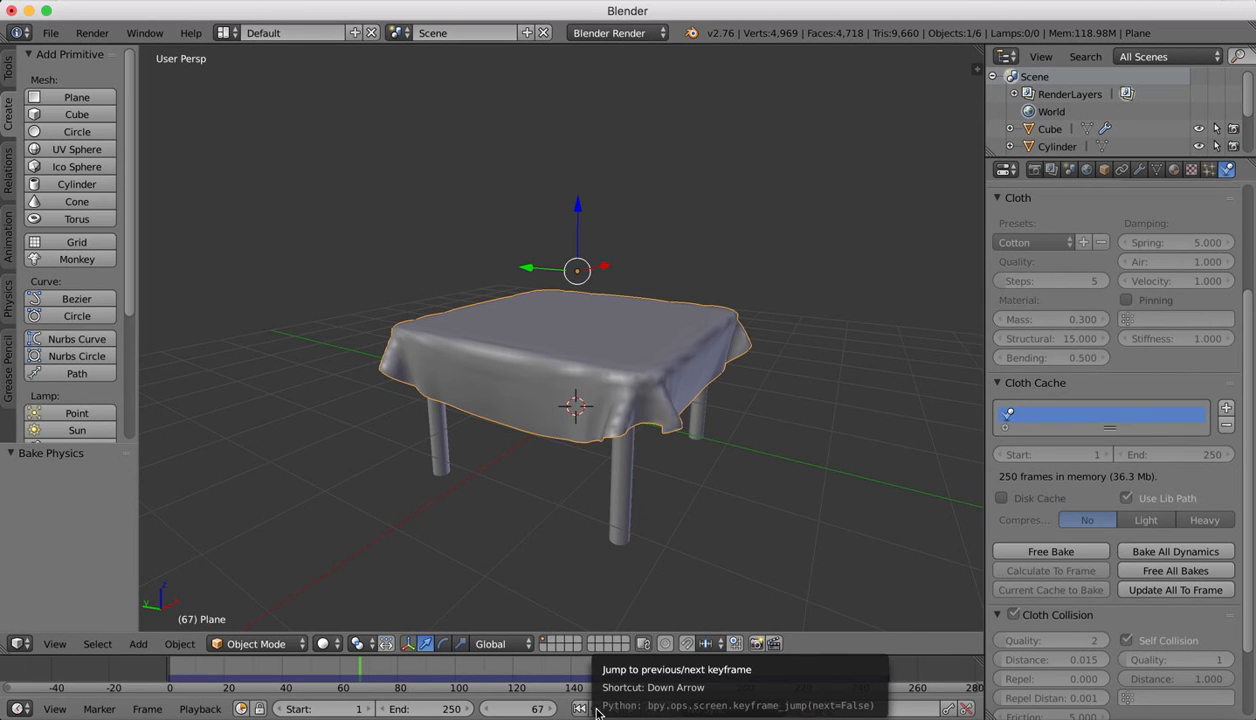
drag(576, 210, 575, 180)
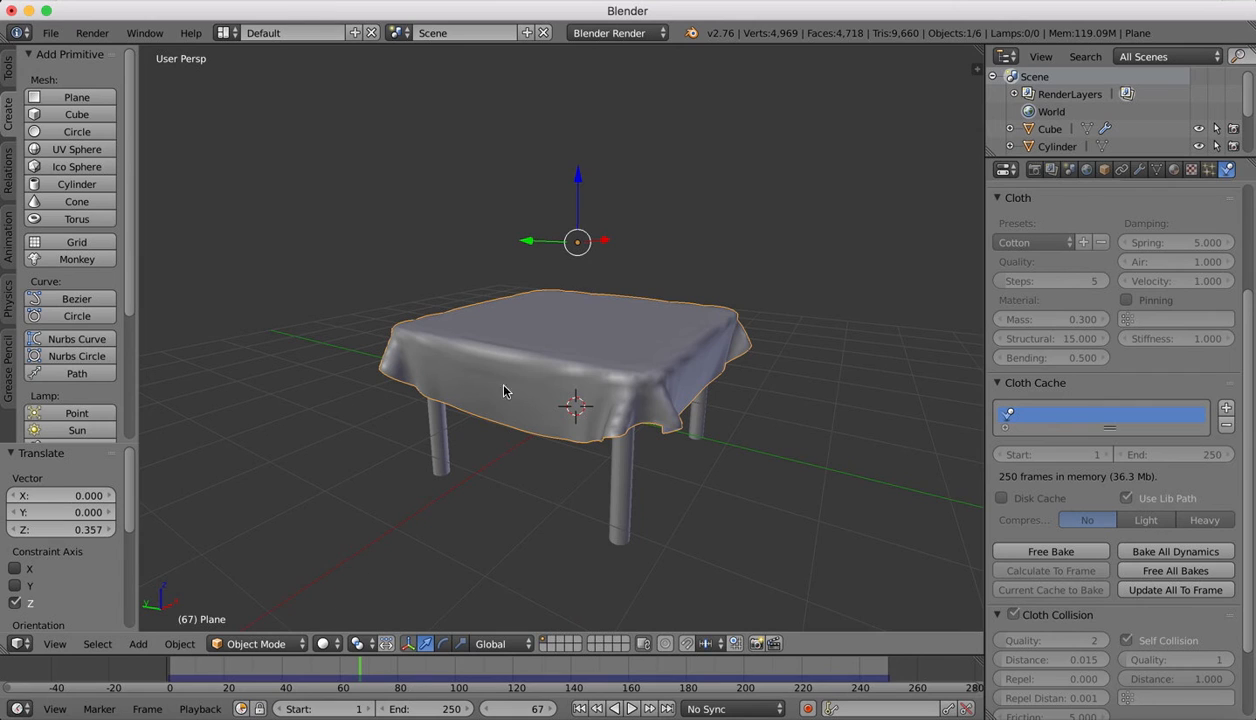
right_click(584, 335)
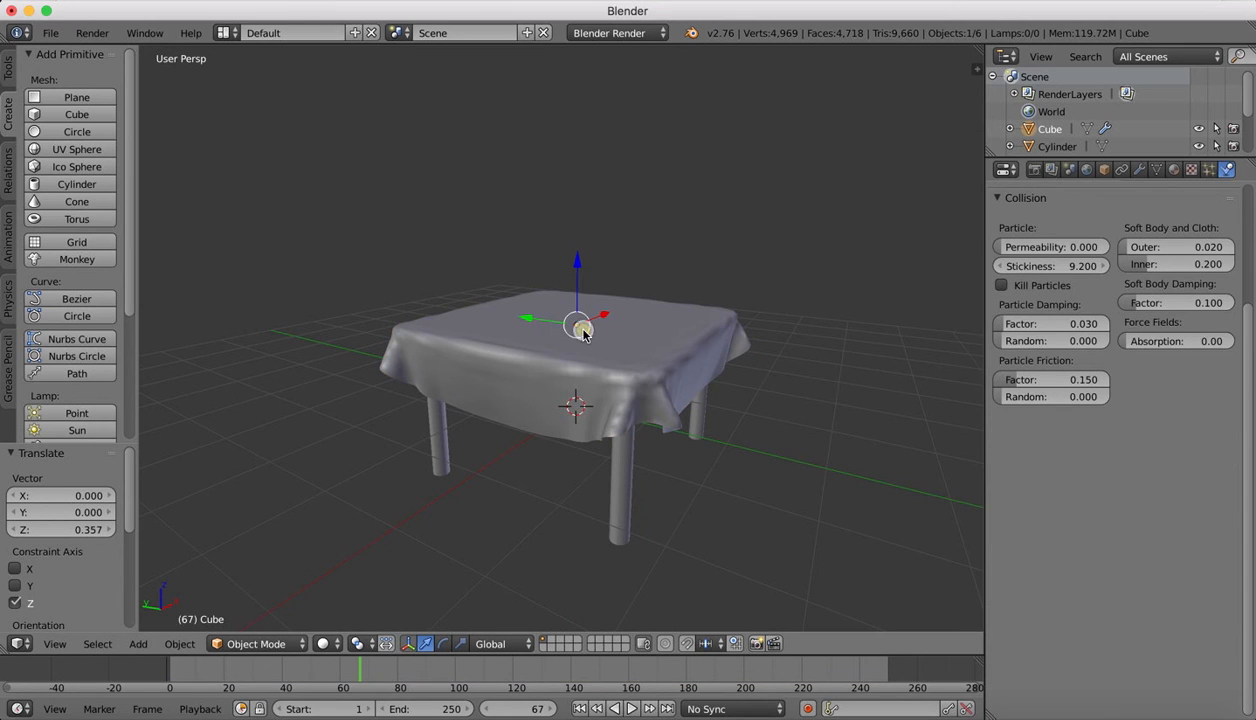
right_click(530, 342)
drag(579, 190, 576, 241)
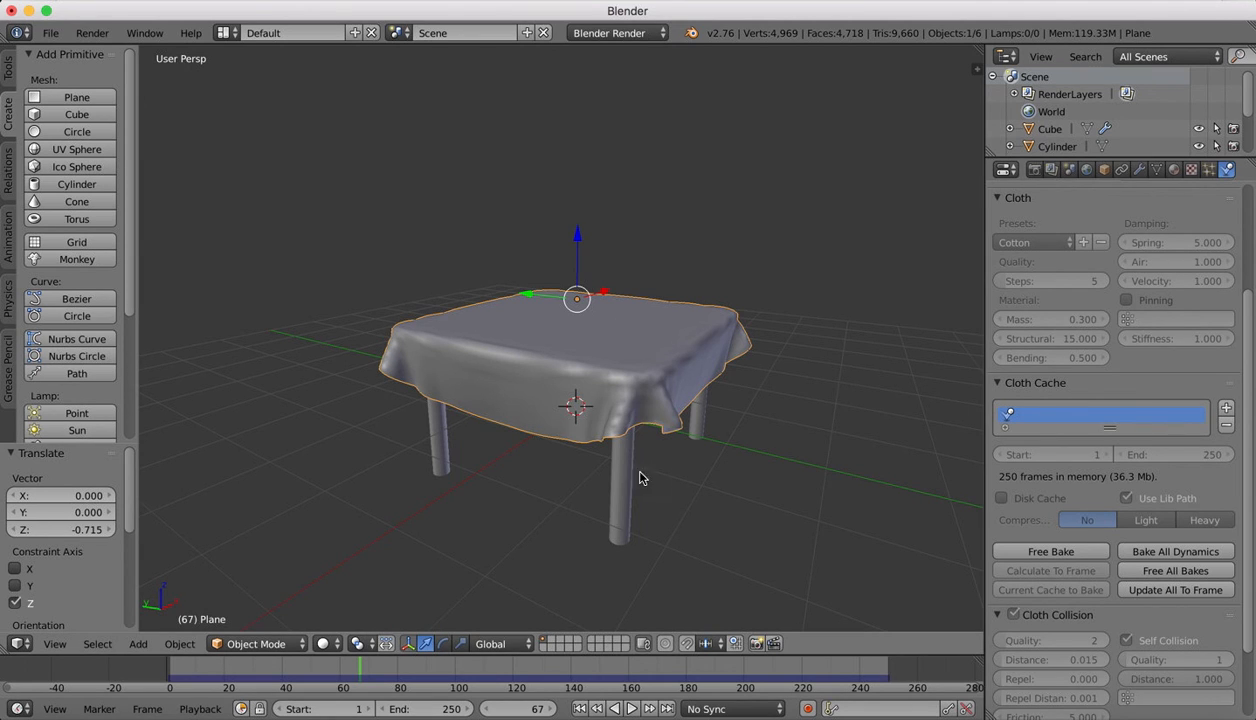
- Lower the tabletop slab beneath the baked cloth by 1.267 along Z
scroll(684, 339, down, 10)
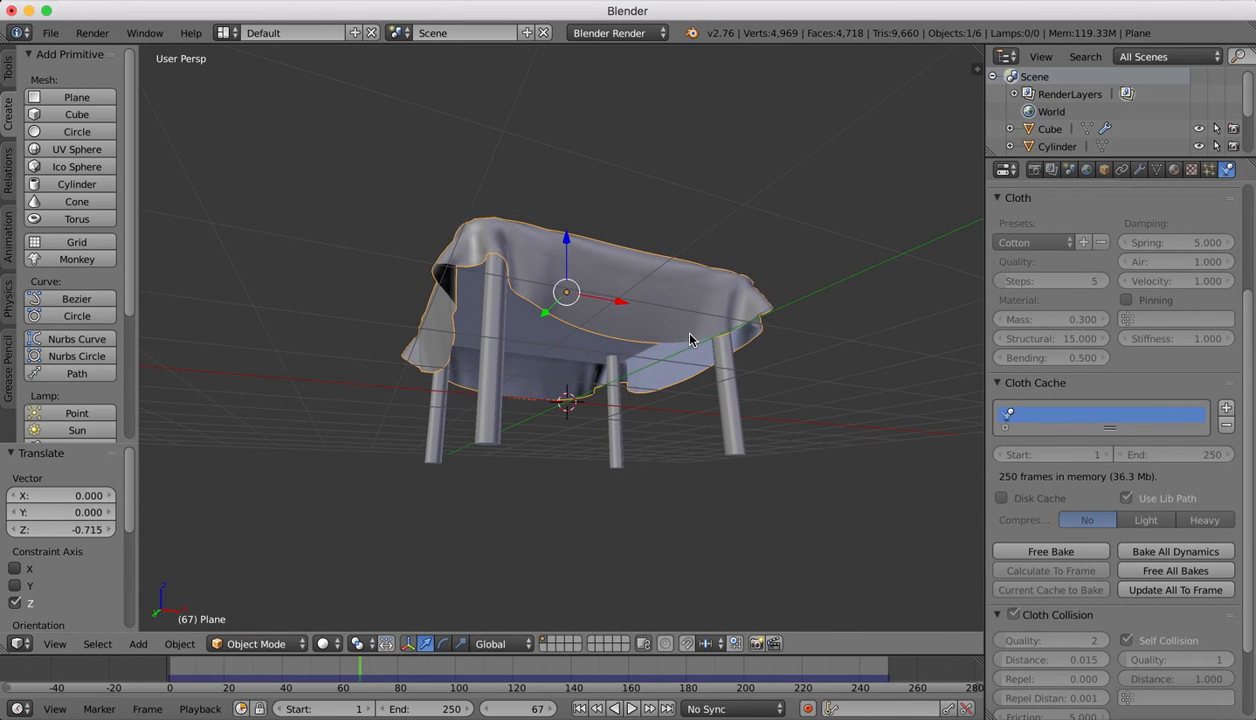
right_click(548, 345)
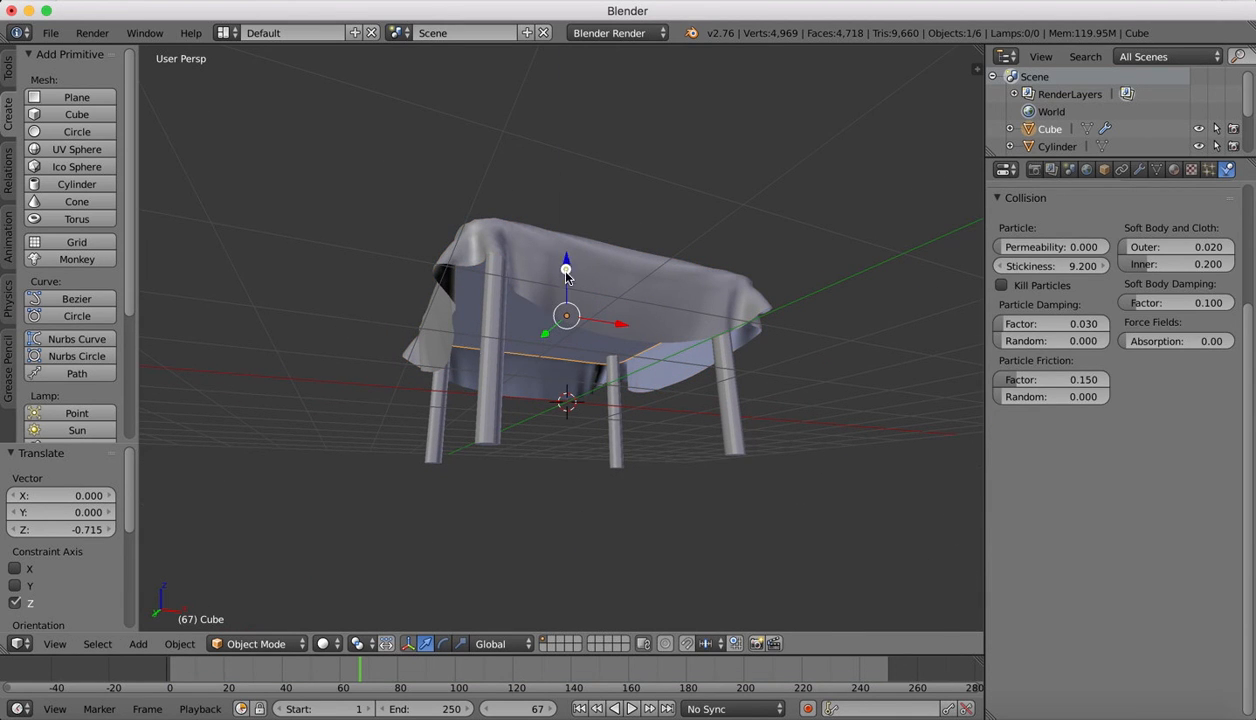
drag(566, 275, 569, 364)
- Examine the baked tablecloth and the lowered slab from above, below and around the table
scroll(572, 366, up, 10)
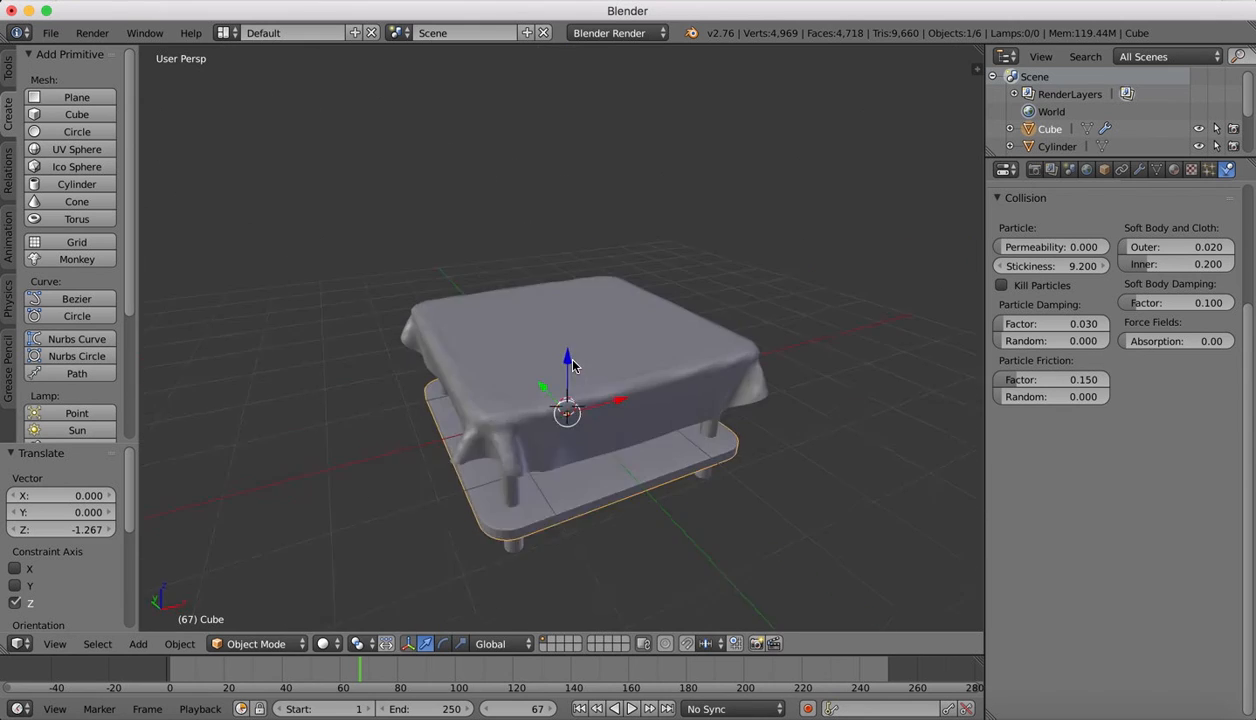
scroll(572, 366, down, 10)
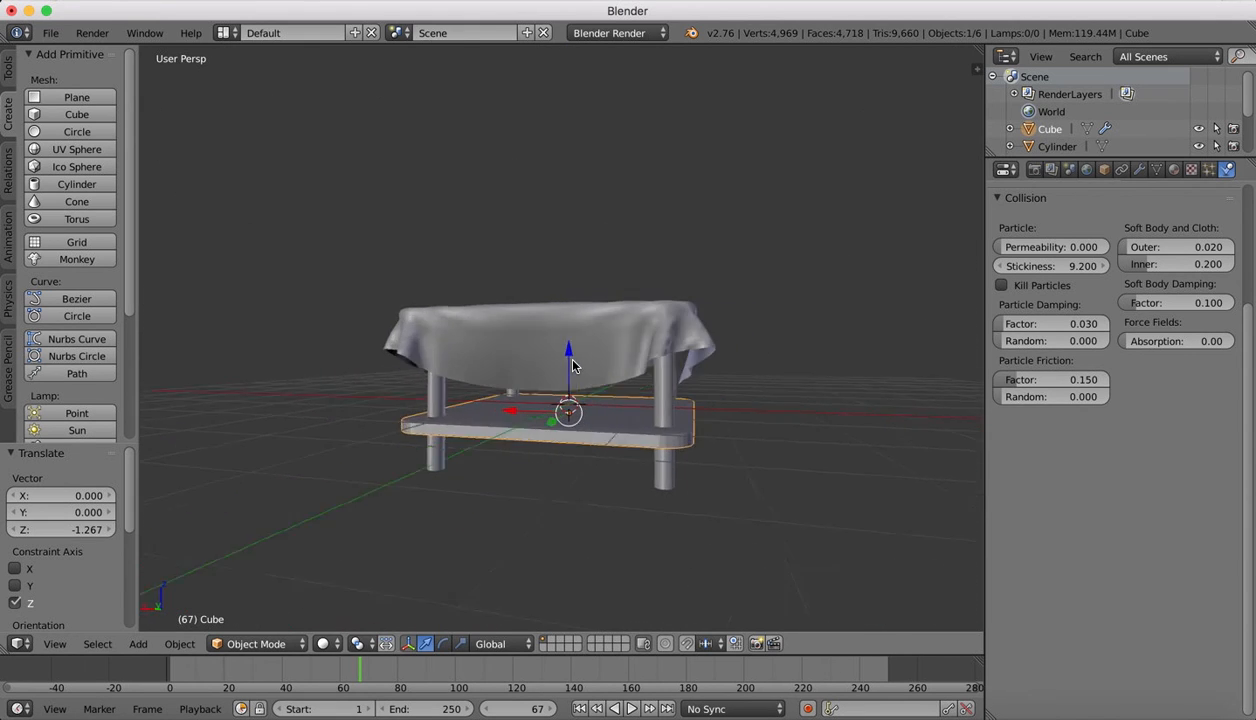
scroll(572, 366, down, 10)
scroll(572, 366, right, 8)
scroll(572, 366, up, 10)
scroll(572, 366, left, 10)
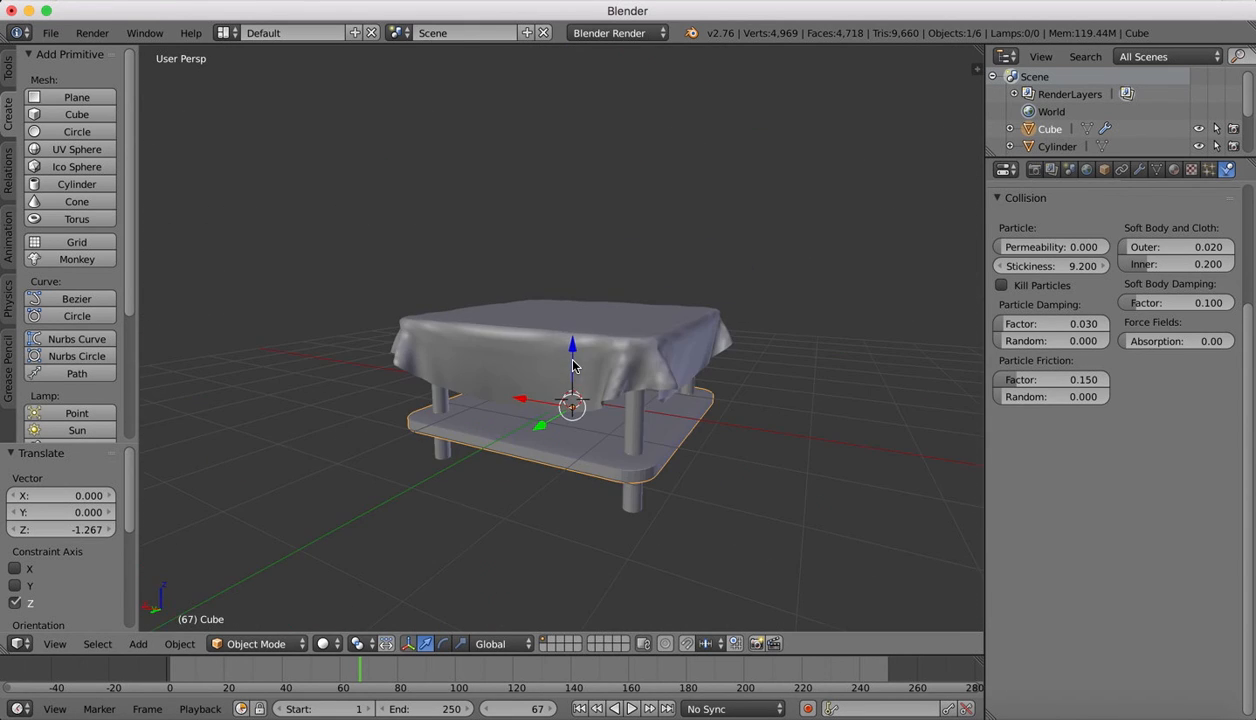
scroll(572, 366, right, 10)
scroll(572, 366, down, 10)
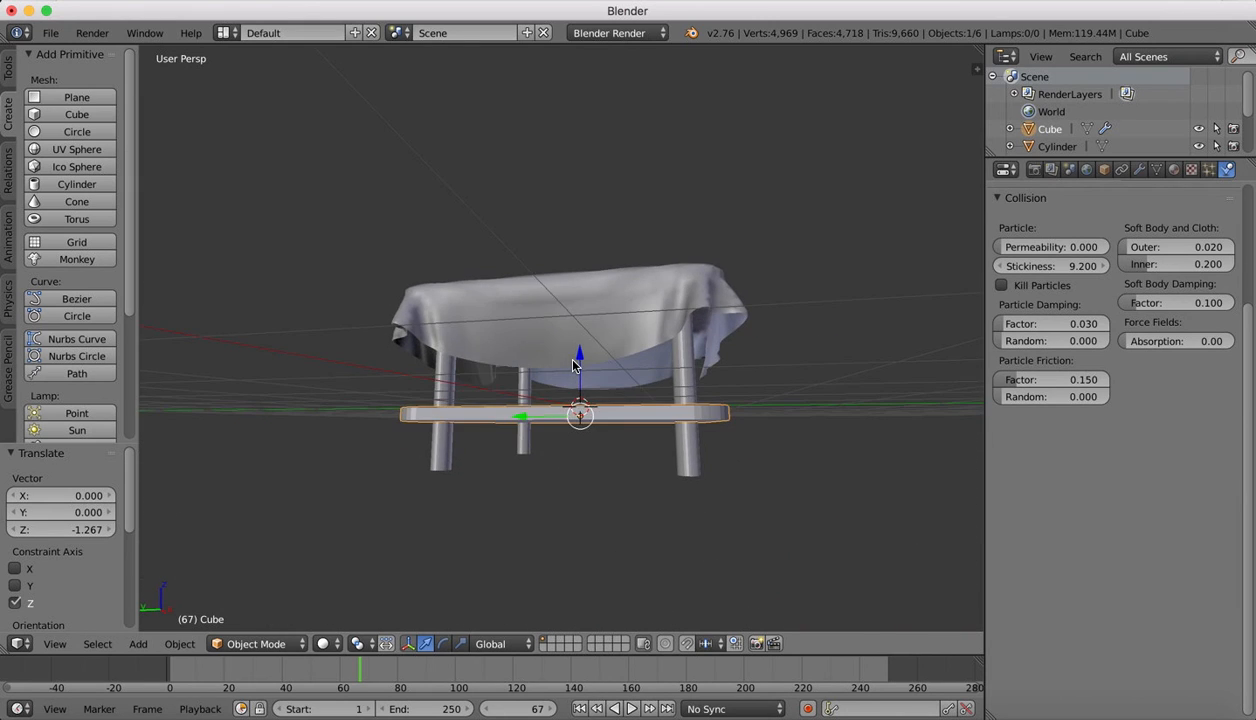
scroll(573, 366, up, 10)
scroll(573, 366, left, 10)
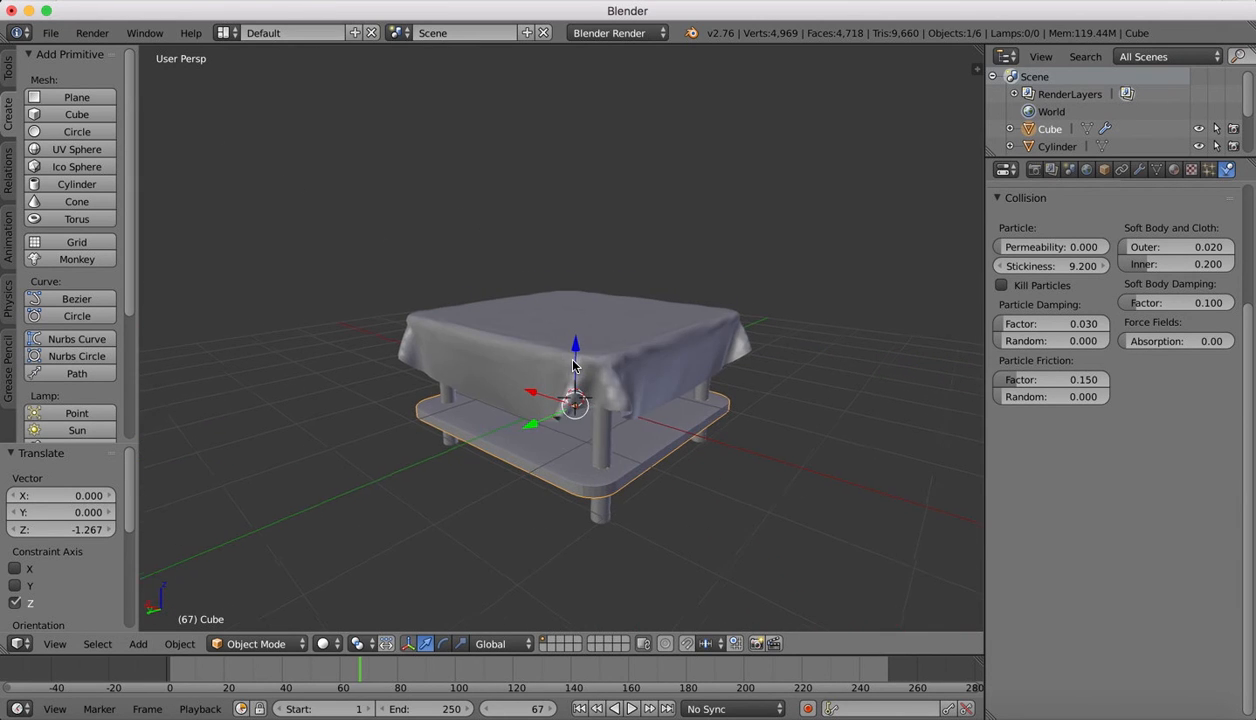
scroll(573, 366, up, 1)
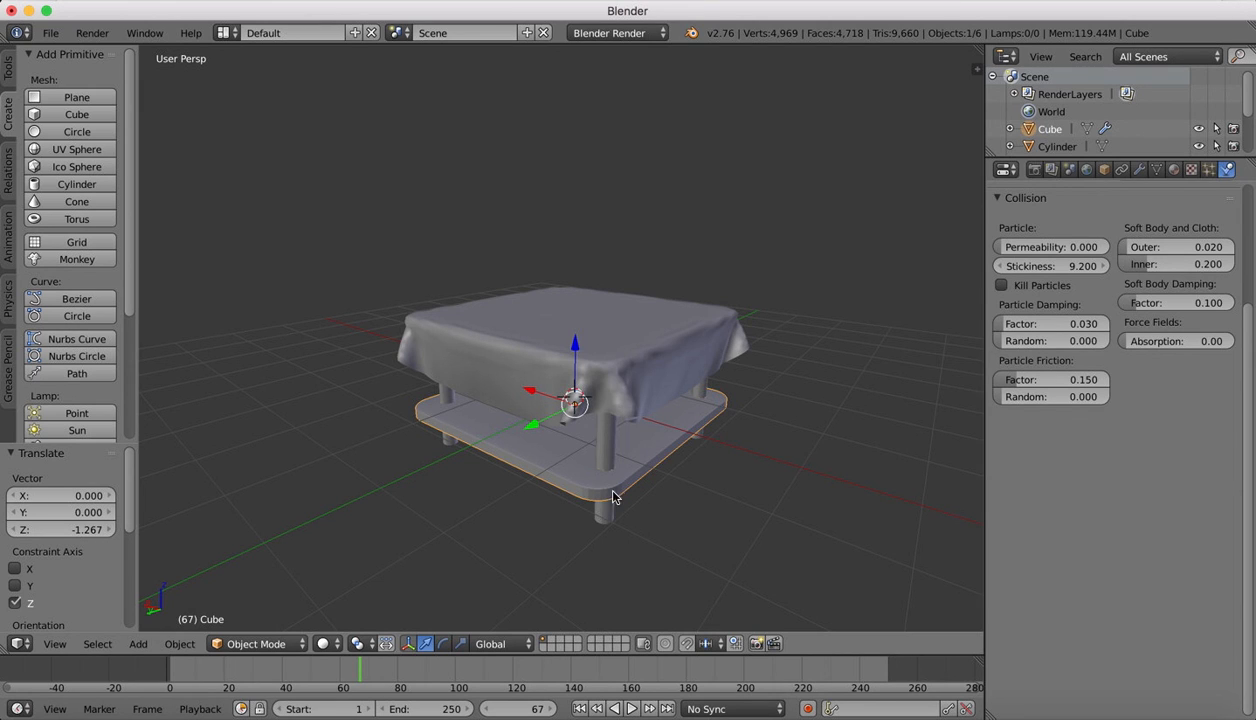
- Delete the tabletop slab and check the baked cloth from underneath and from the side
key(x)
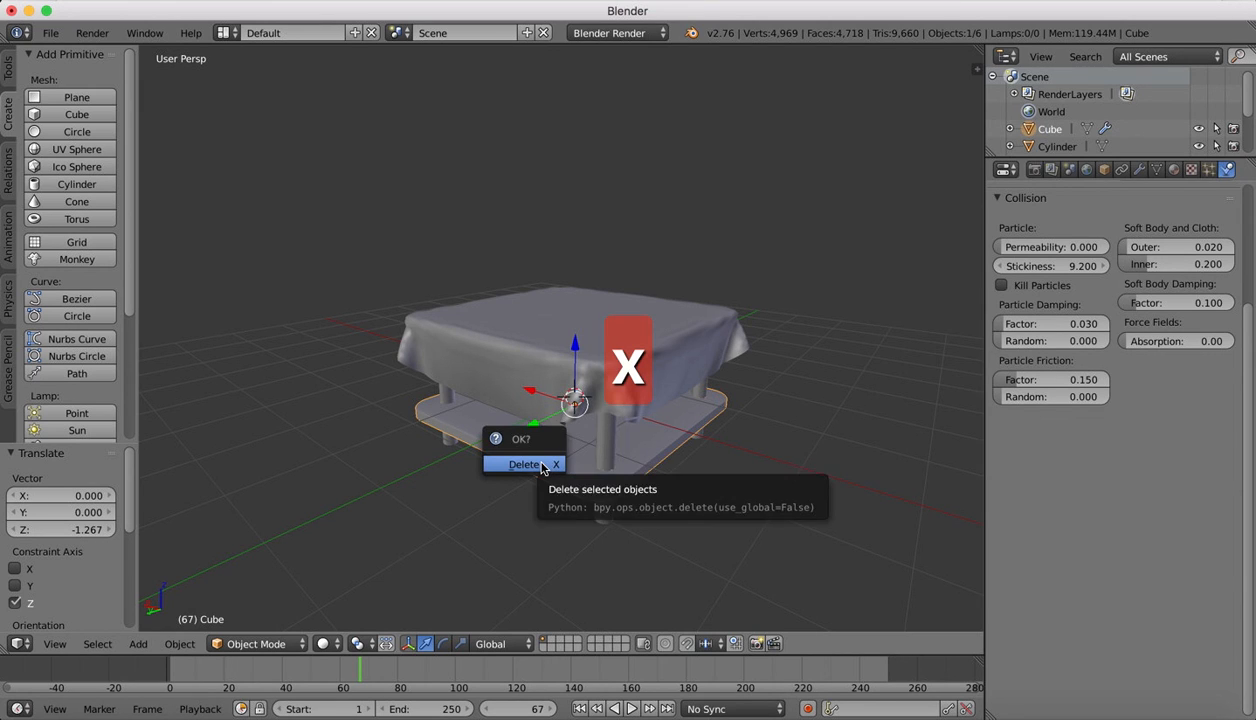
click(543, 466)
scroll(594, 229, down, 10)
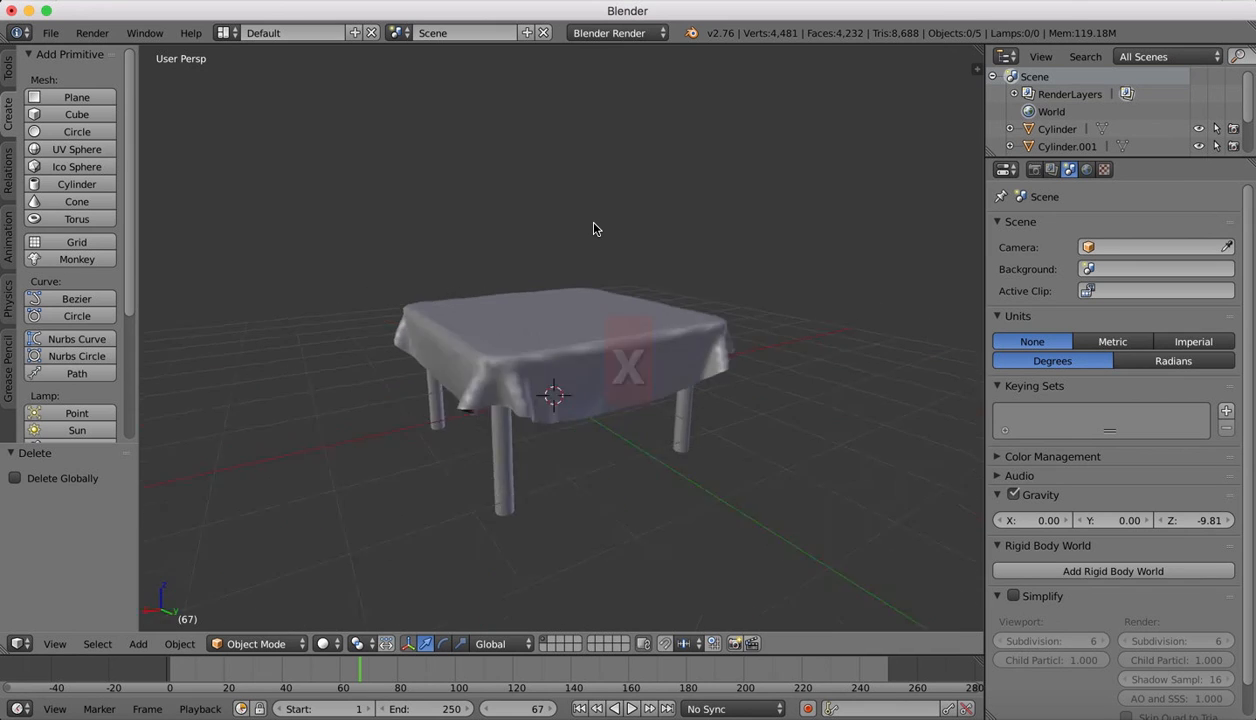
scroll(594, 229, up, 10)
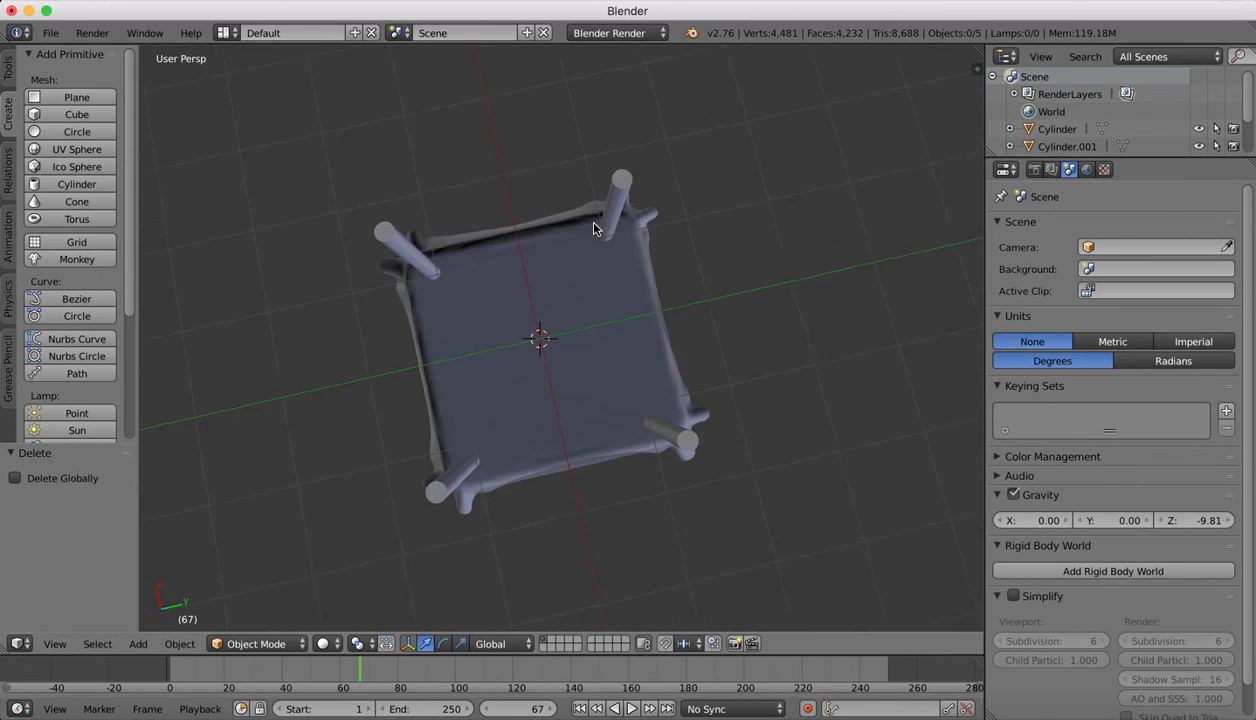
scroll(594, 229, up, 8)
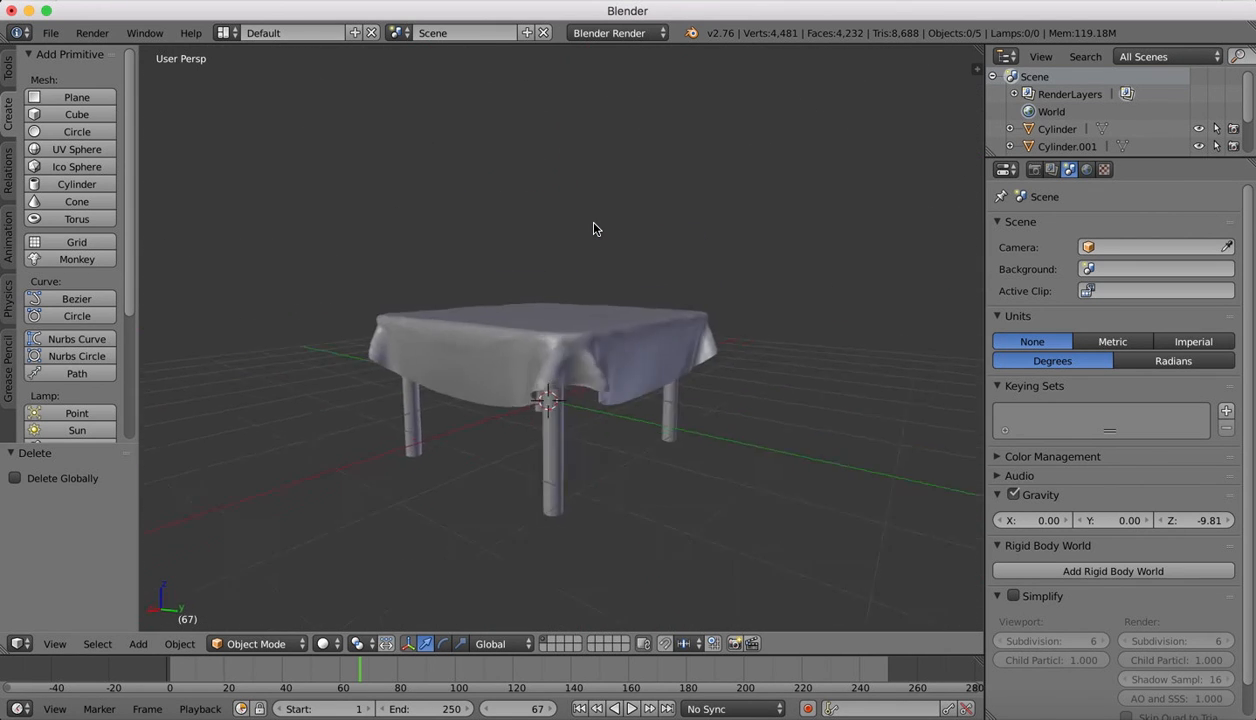
- Replay the baked cloth simulation from frame 1 to frame 93 without the tabletop slab
click(579, 708)
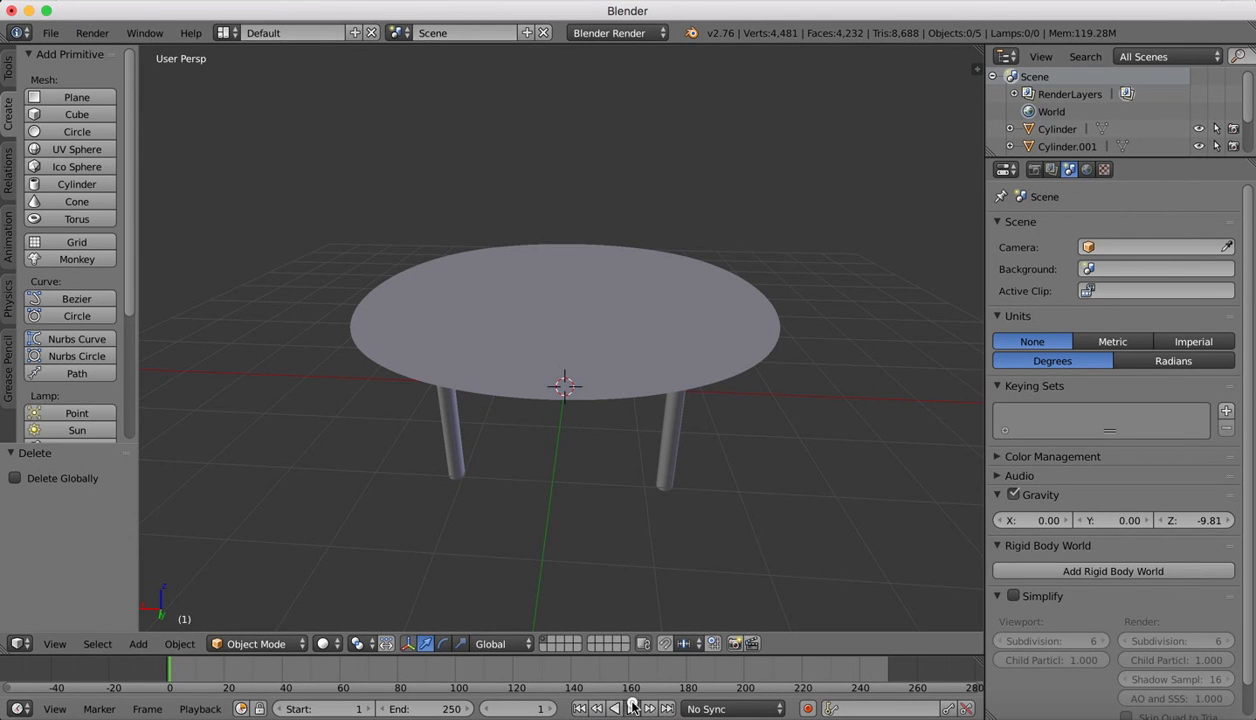
click(631, 708)
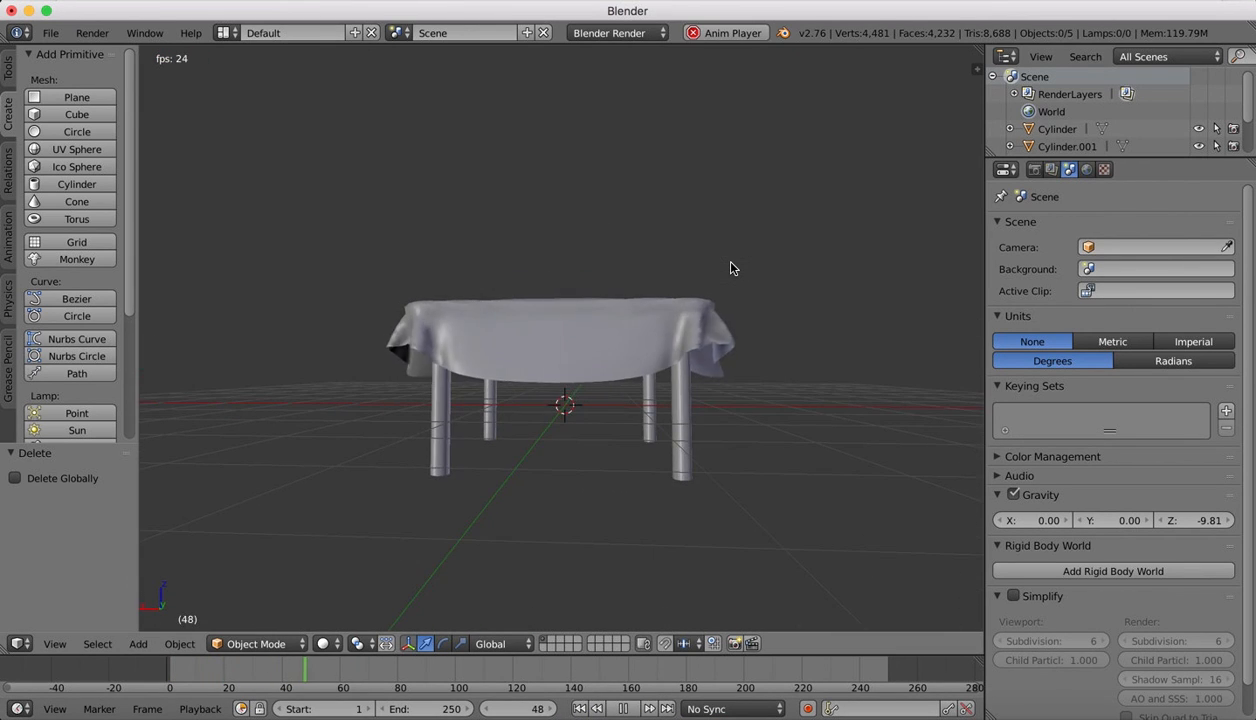
click(629, 709)
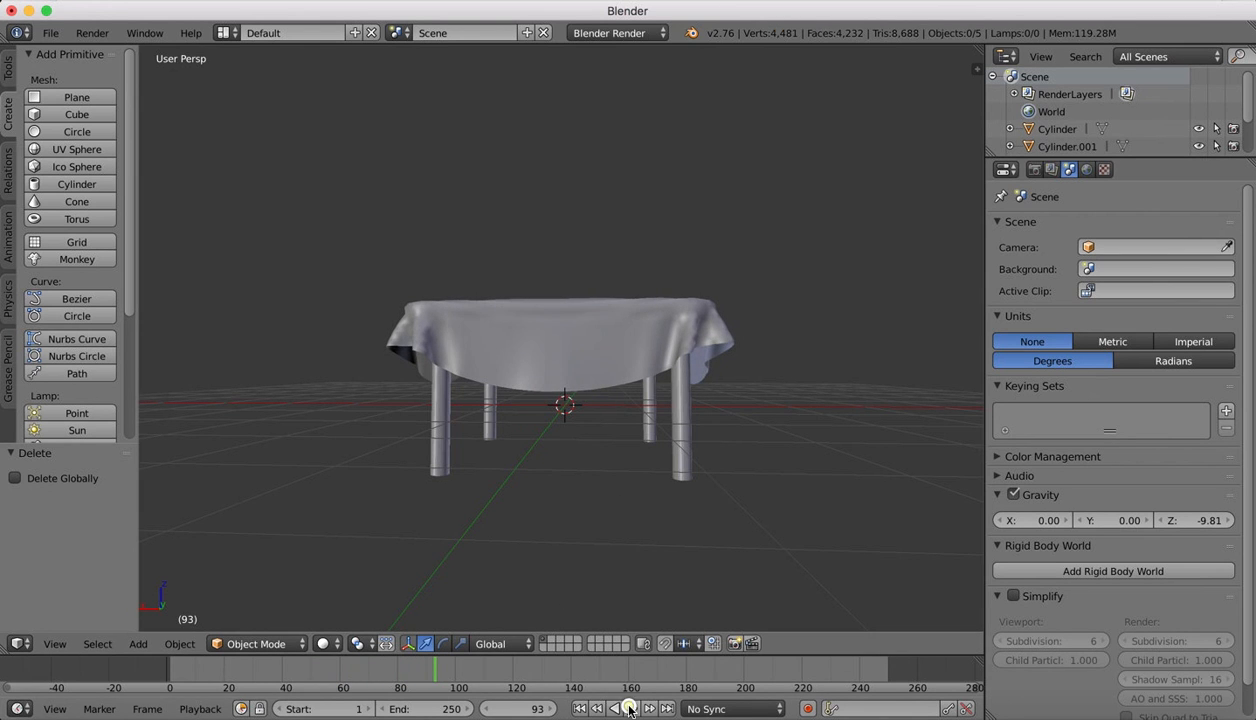
scroll(635, 212, left, 10)
- Undo the tabletop slab's deletion and its downward move, and check the table from below and above
key(super+z)
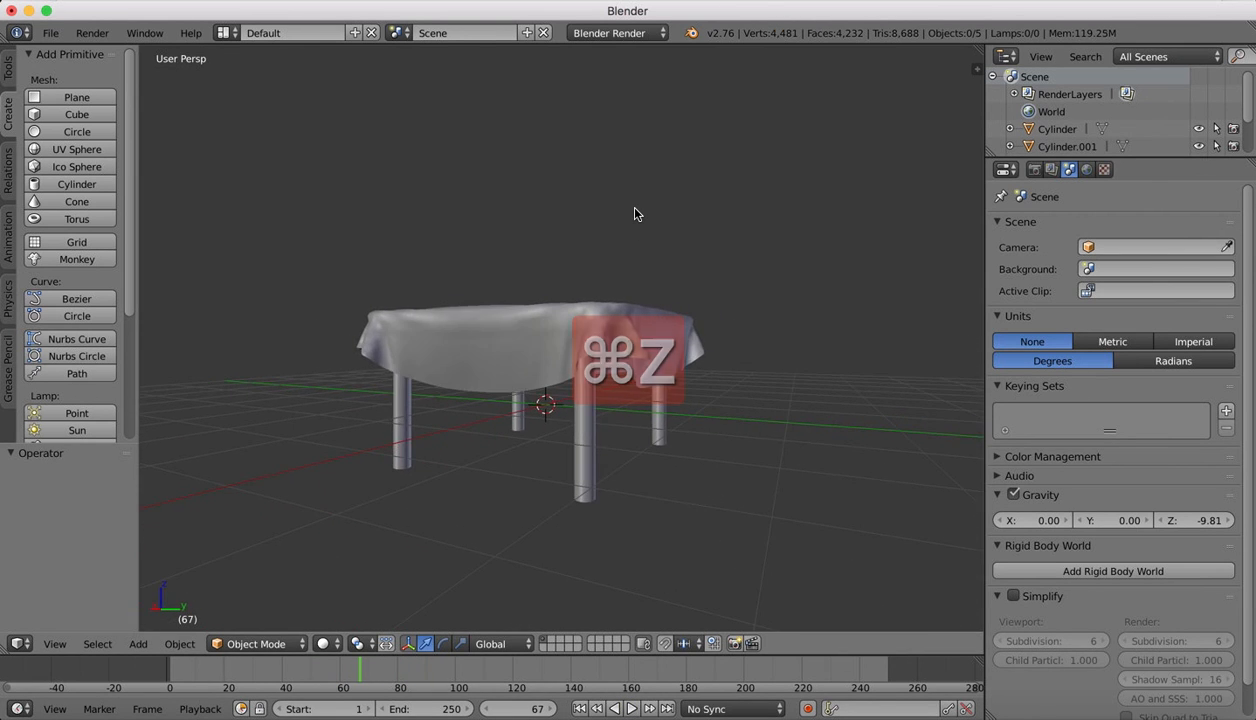
scroll(597, 211, down, 10)
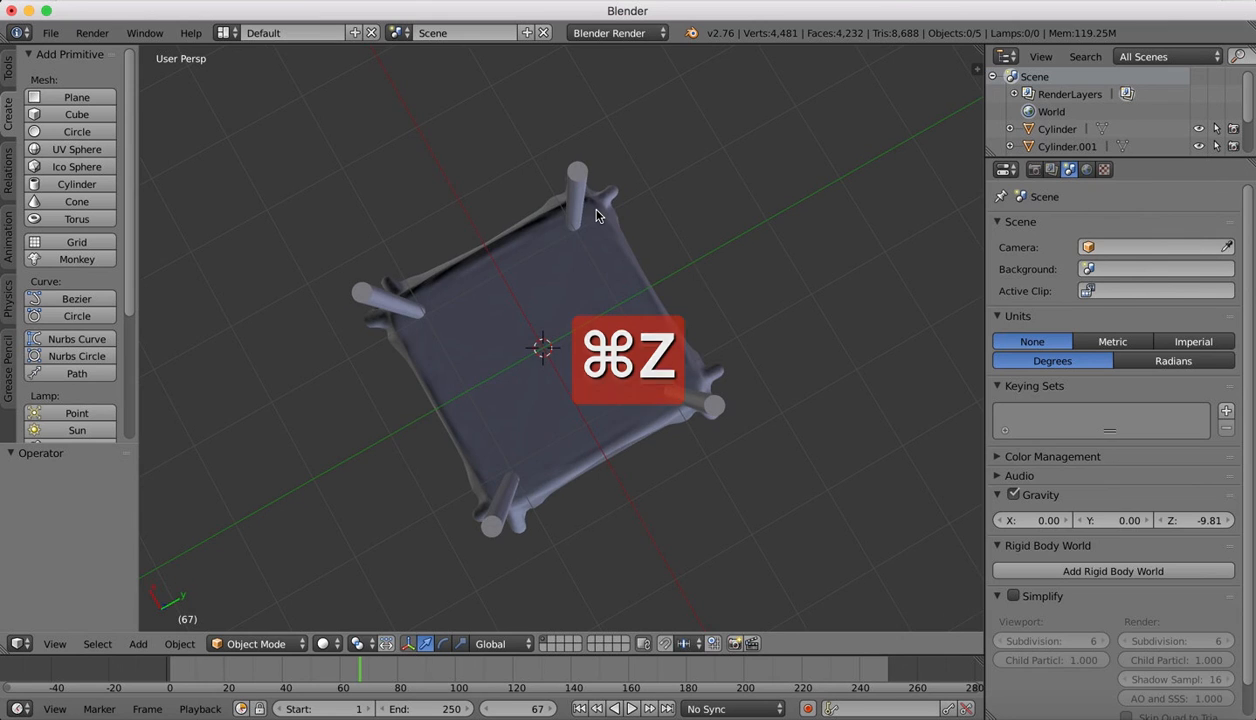
key(super+z)
scroll(597, 216, up, 10)
key(super+z)
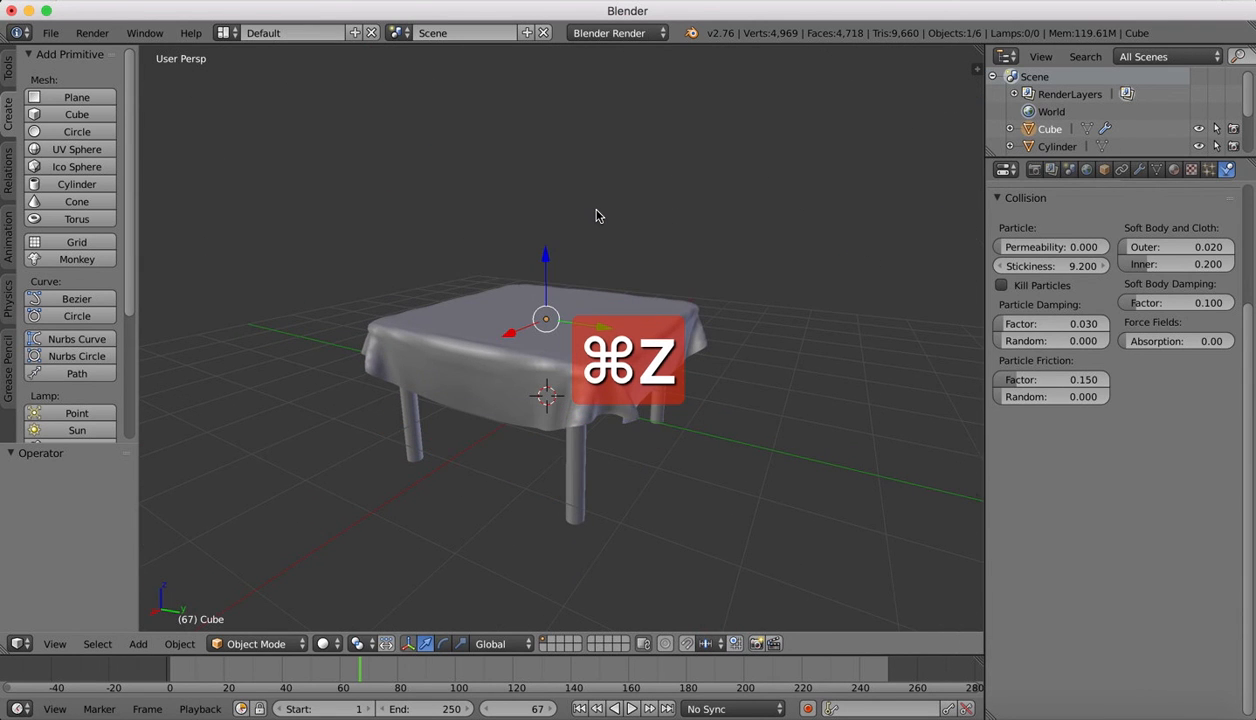
scroll(640, 250, down, 10)
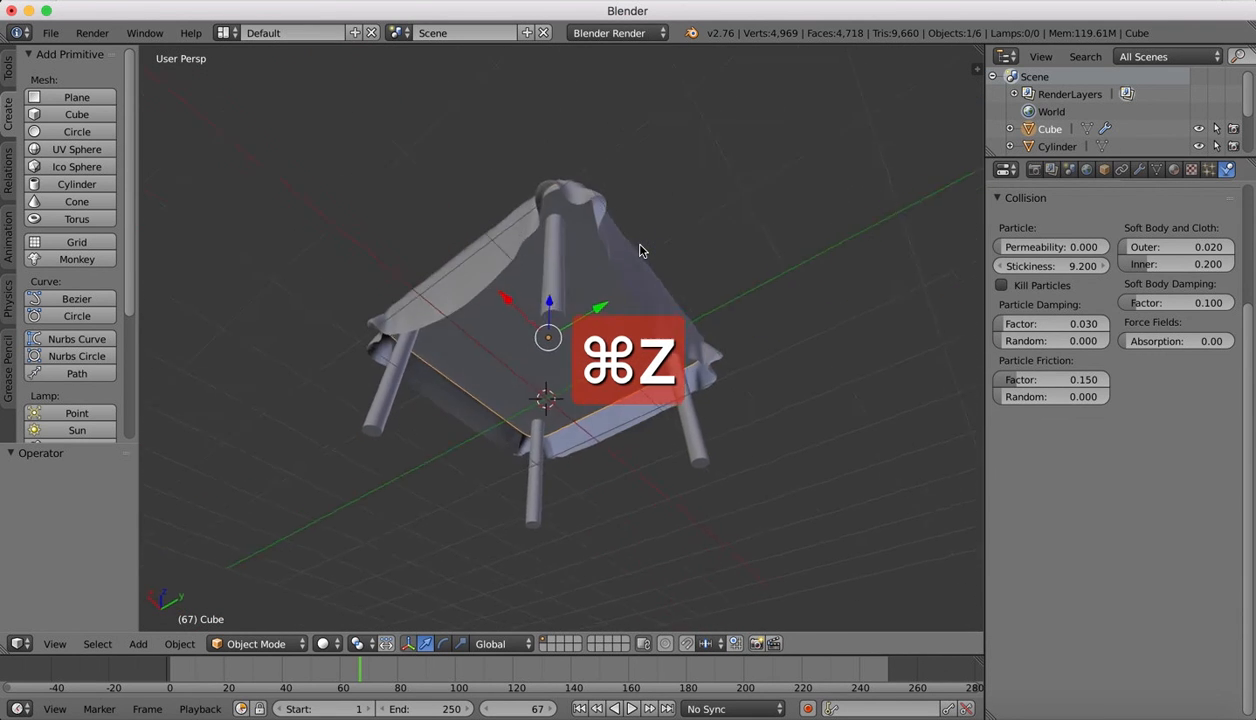
scroll(640, 251, up, 10)
scroll(640, 251, up, 10)
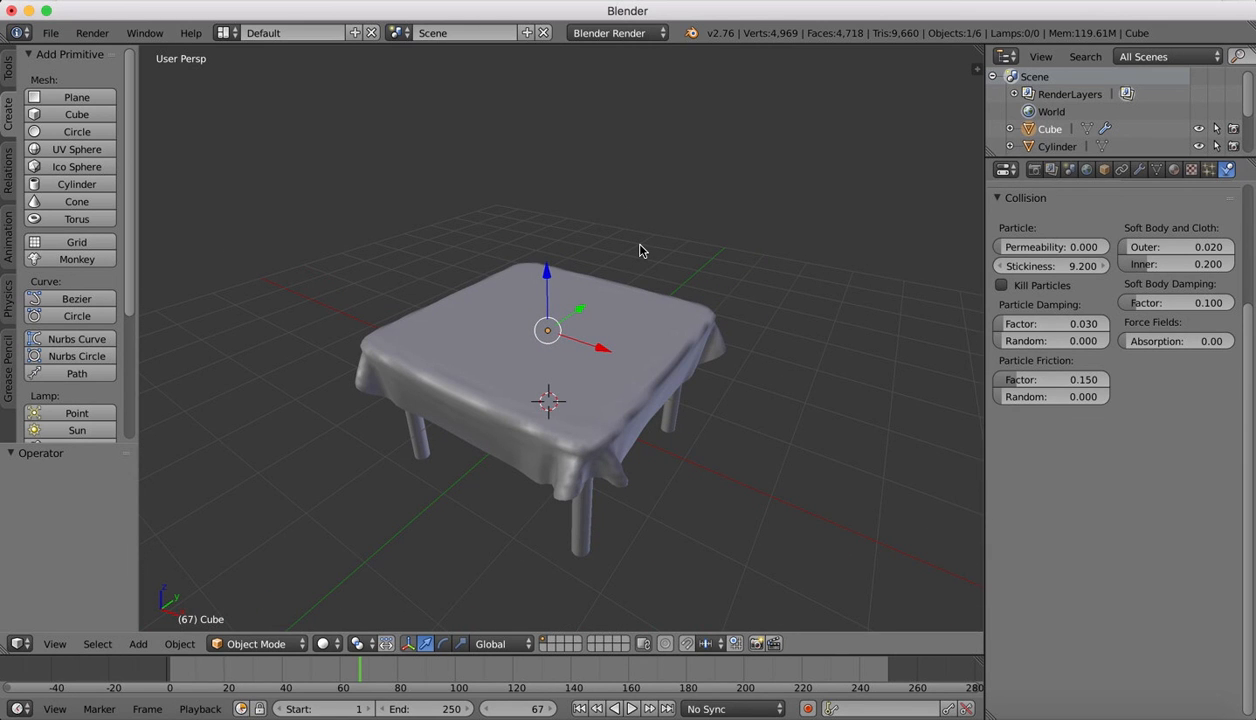
scroll(629, 170, left, 6)
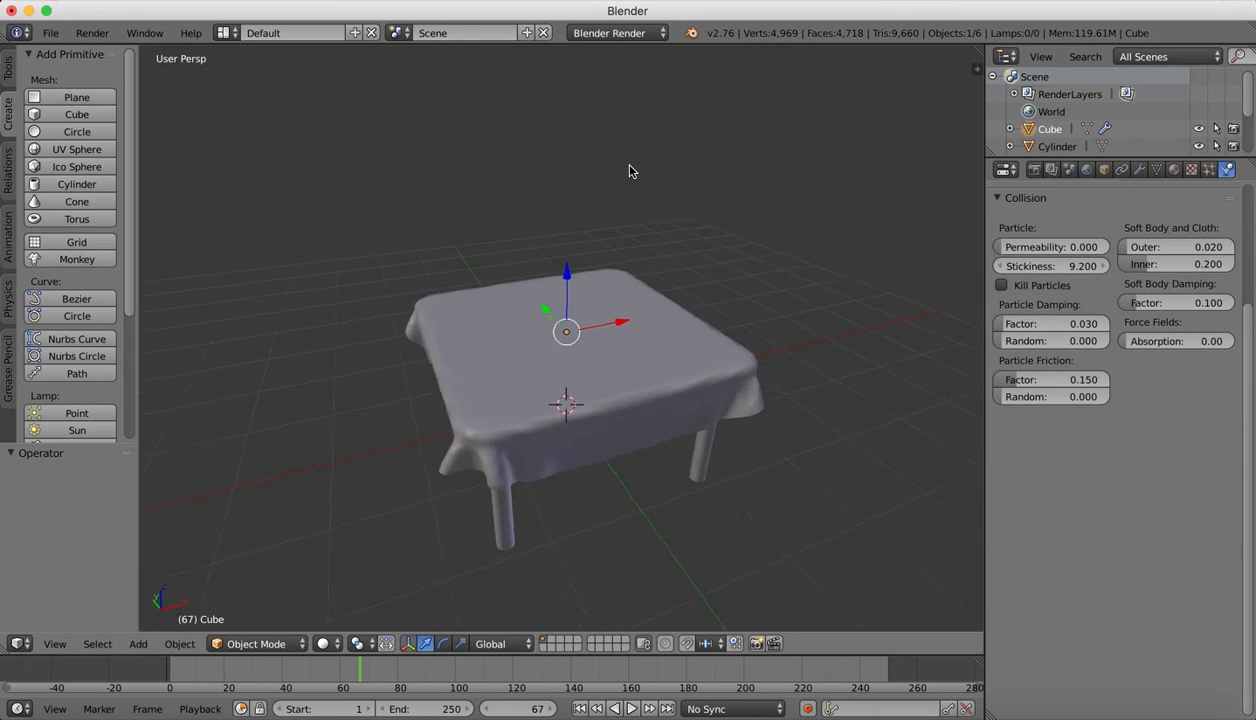
scroll(629, 170, left, 3)
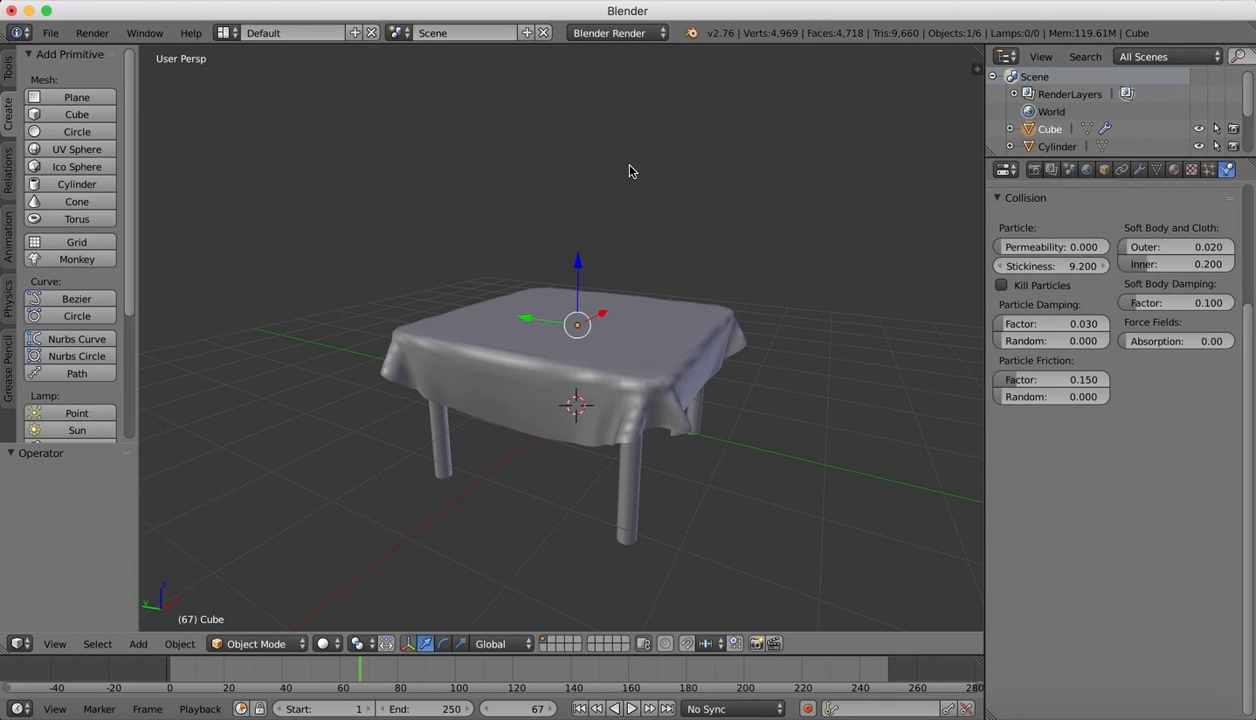
- Play the baked tablecloth simulation on from frame 67 and stop it at frame 95, watching the table from the side
scroll(560, 157, down, 8)
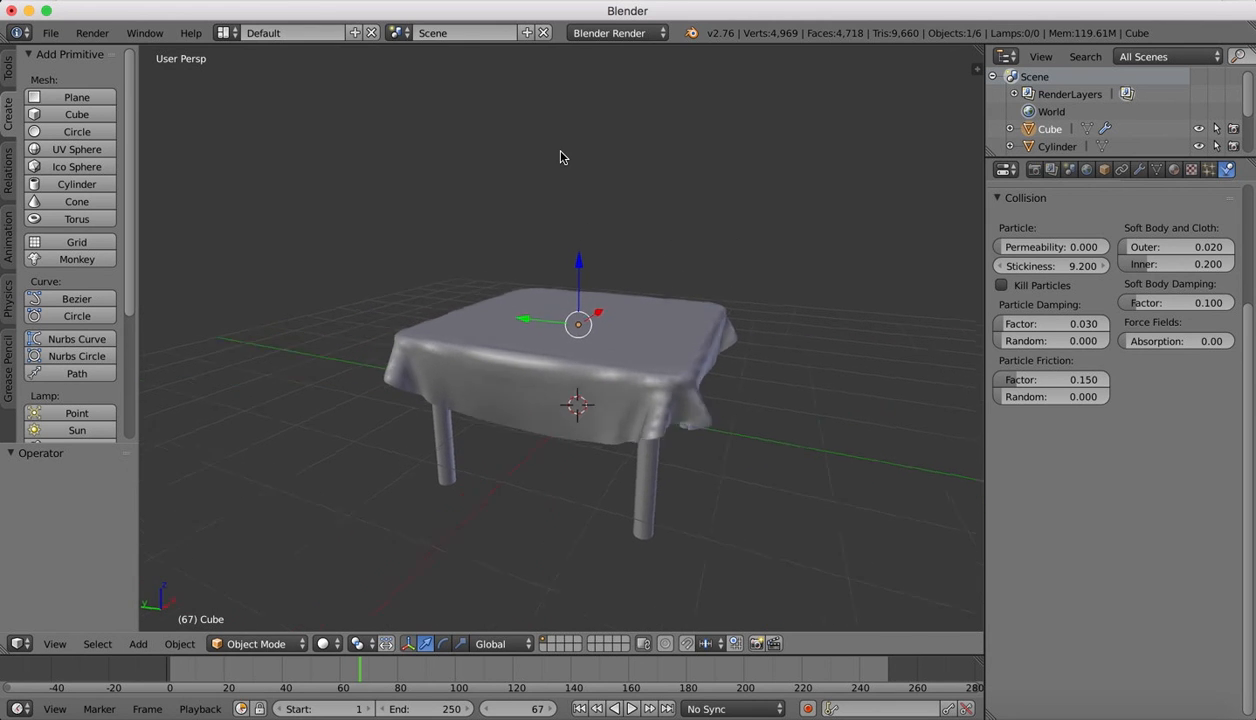
key(ctrl+KP_3)
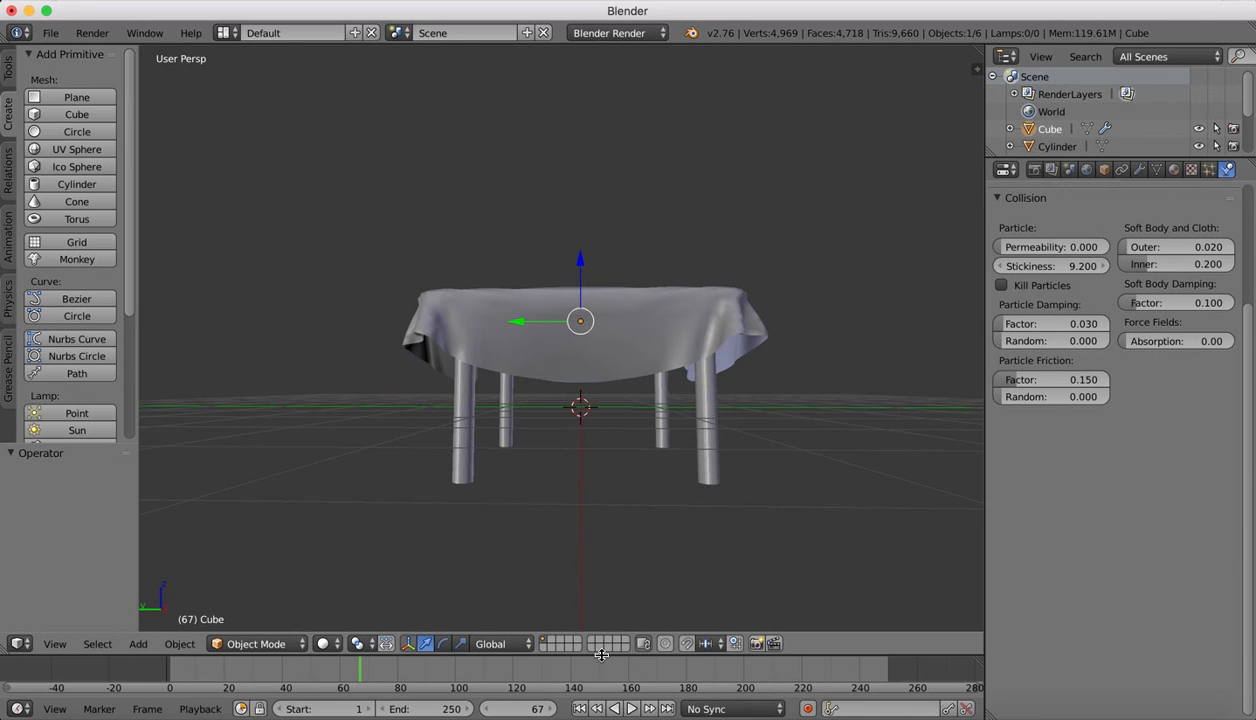
click(631, 708)
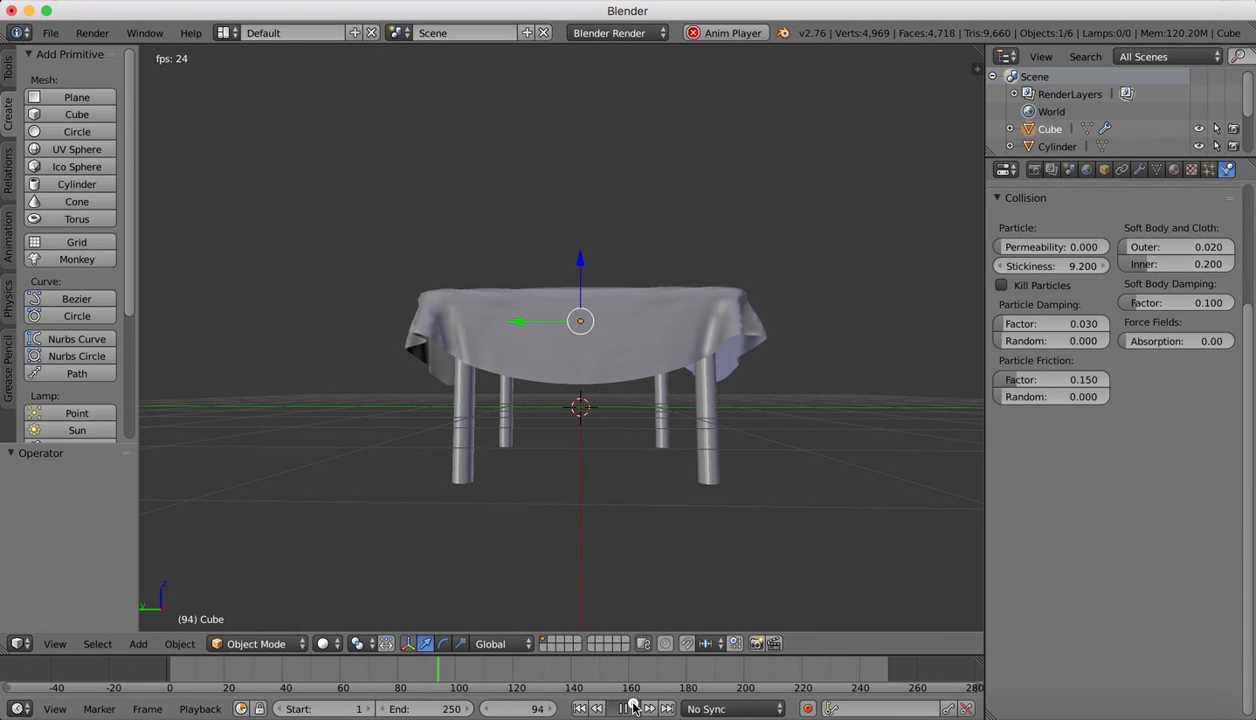
click(631, 708)
- Examine the draped tablecloth and the table legs from all around the table at frame 95
scroll(517, 186, left, 3)
scroll(517, 186, left, 4)
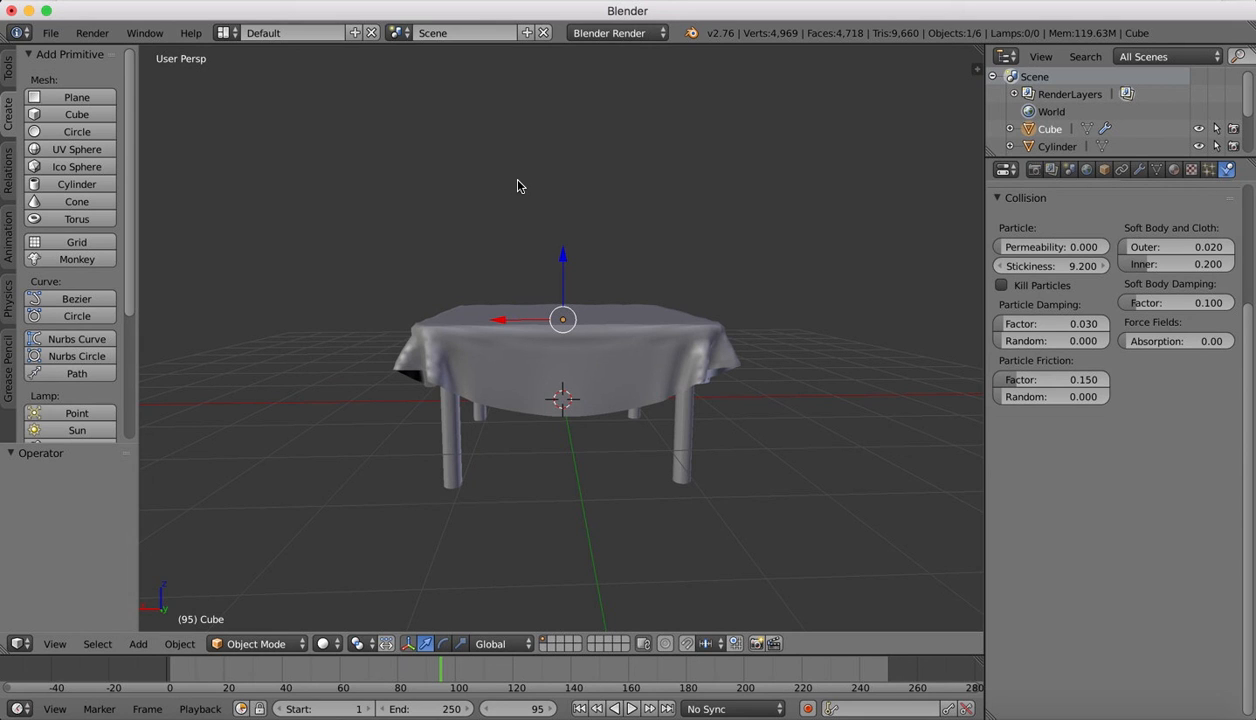
scroll(578, 173, left, 5)
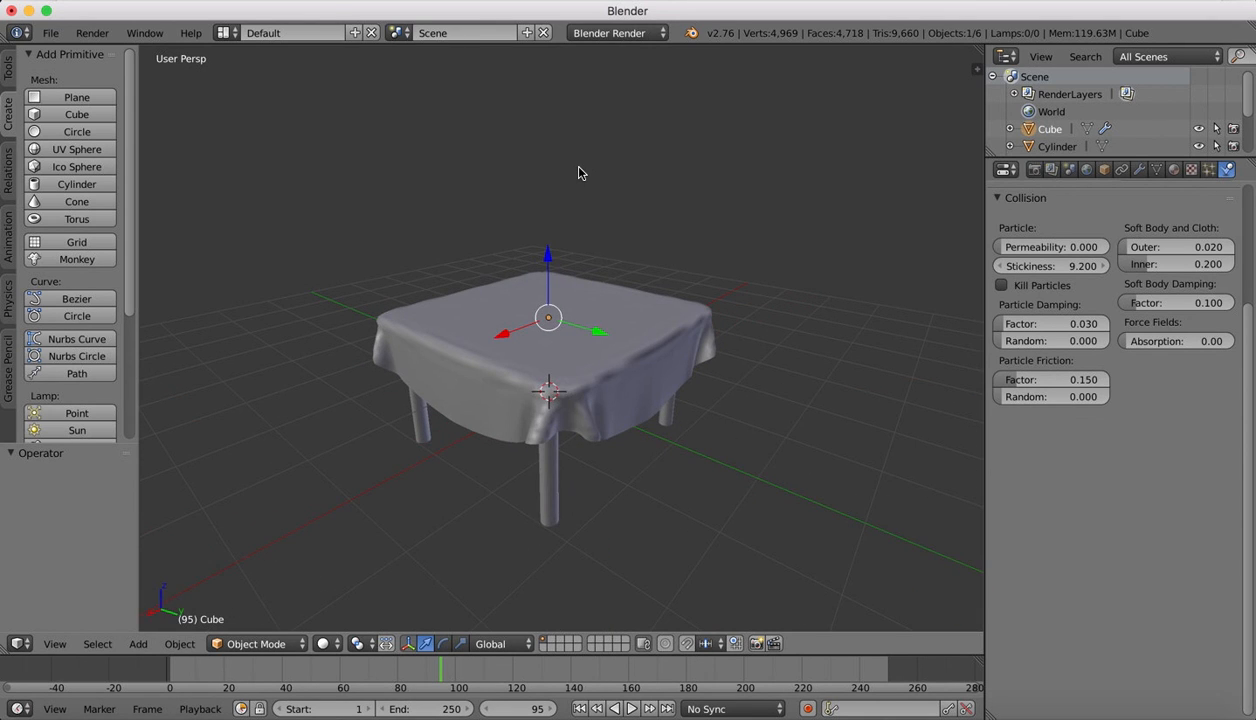
scroll(658, 335, left, 4)
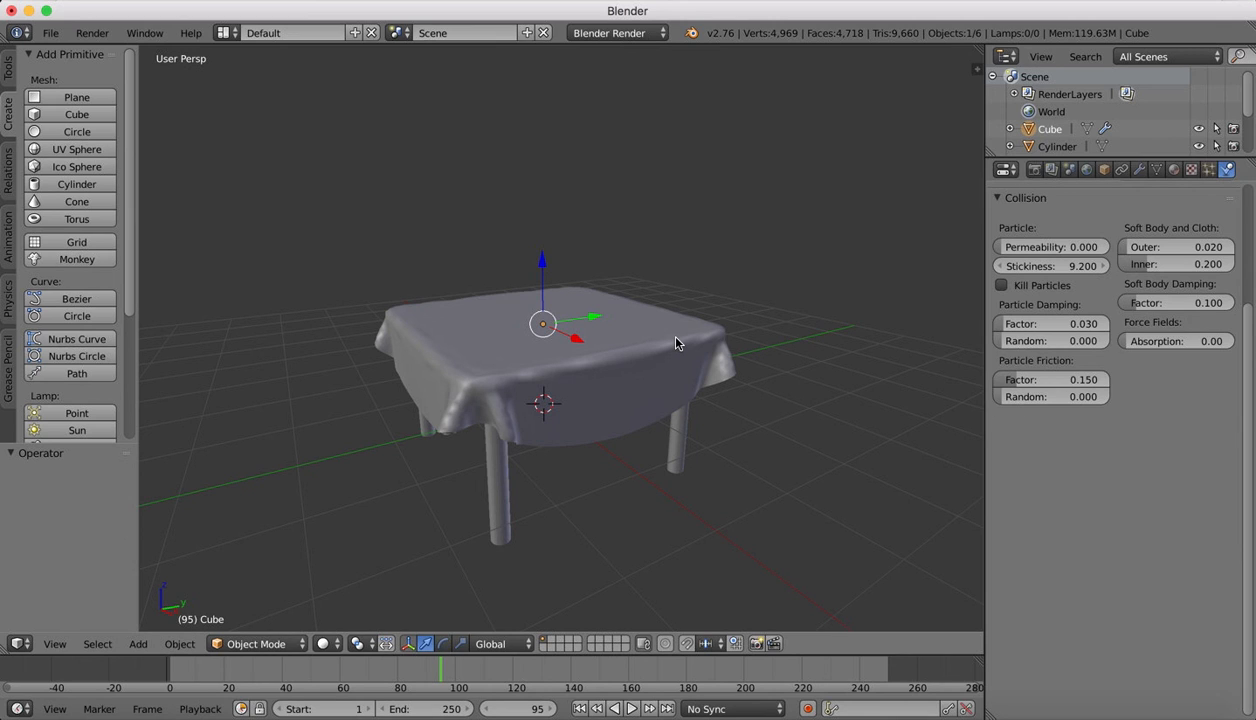
scroll(662, 269, left, 4)
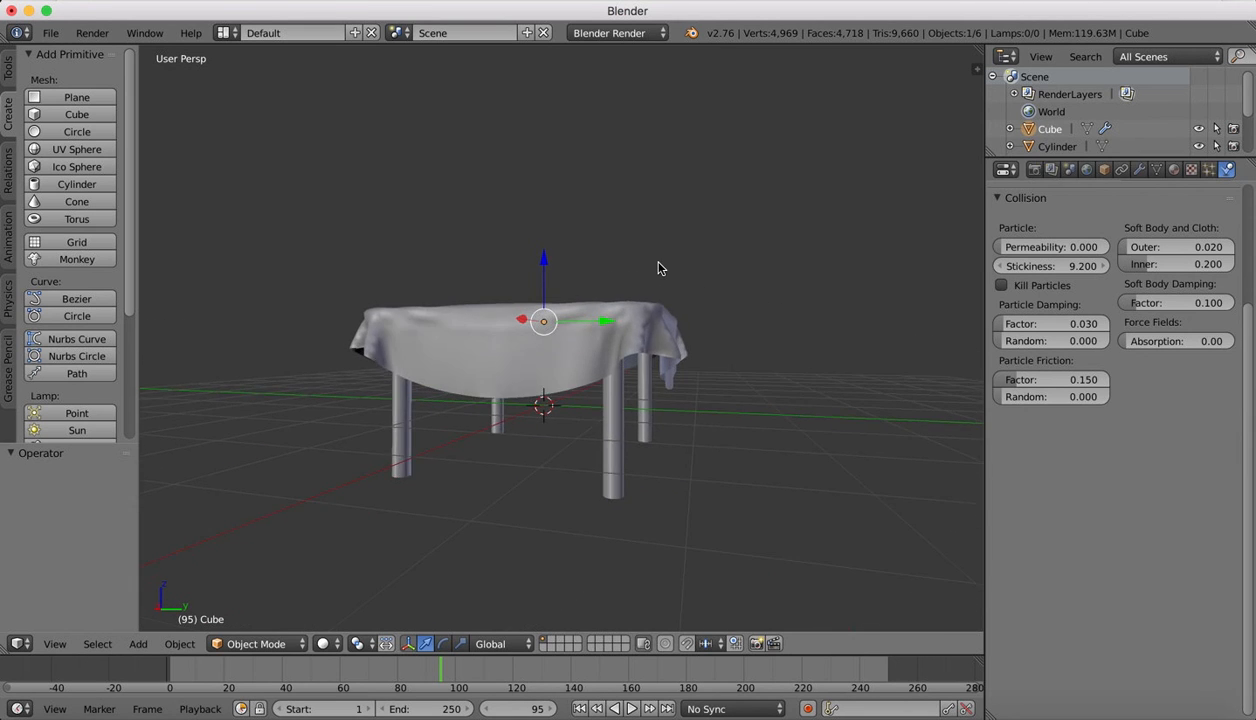
scroll(658, 268, left, 5)
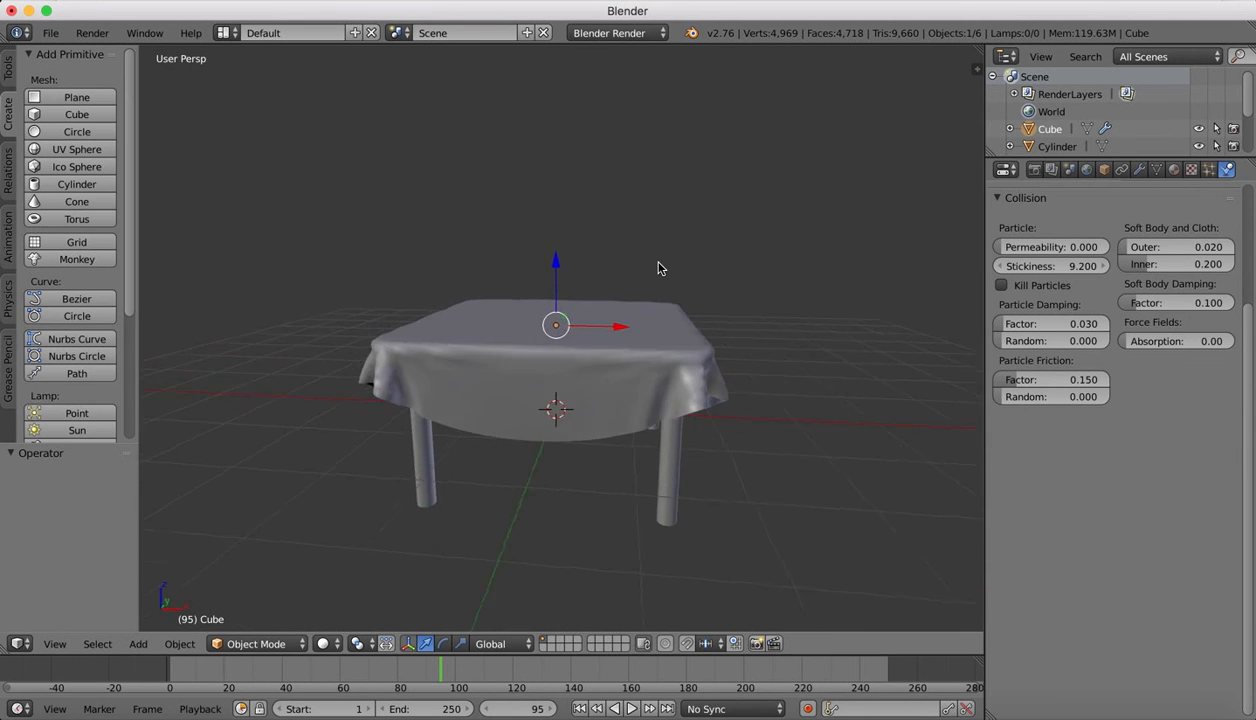
scroll(658, 268, left, 5)
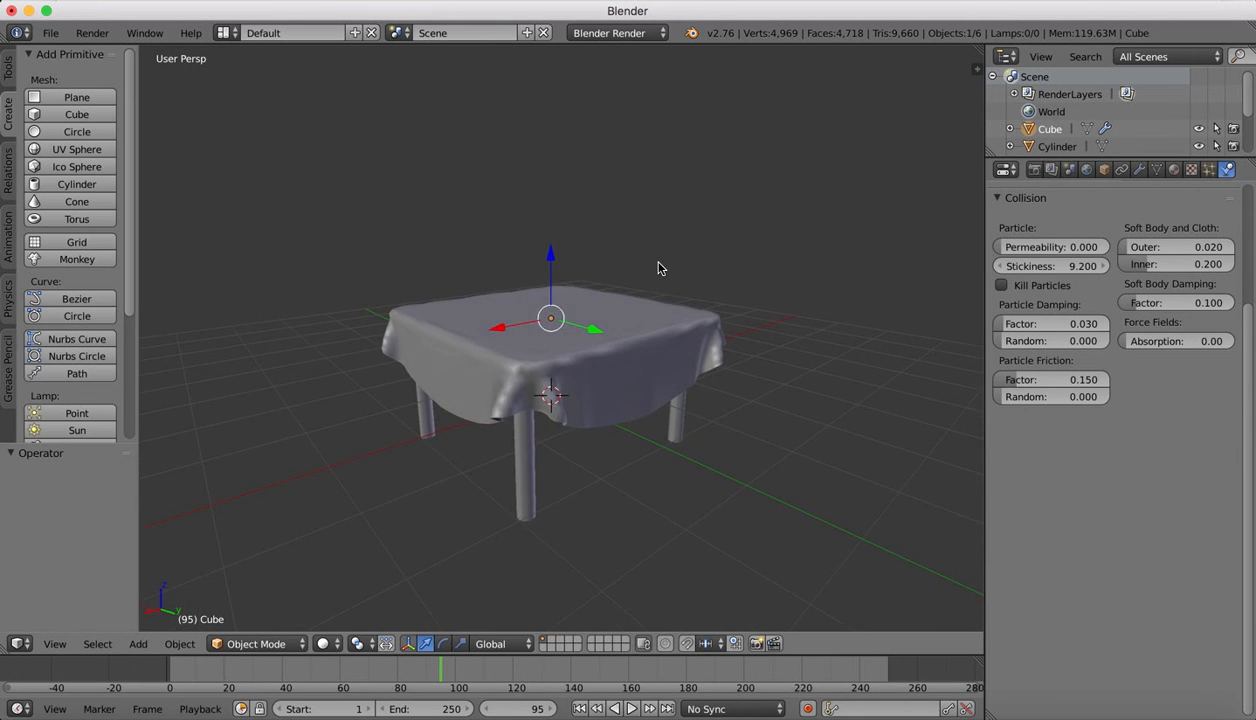
click(663, 1)
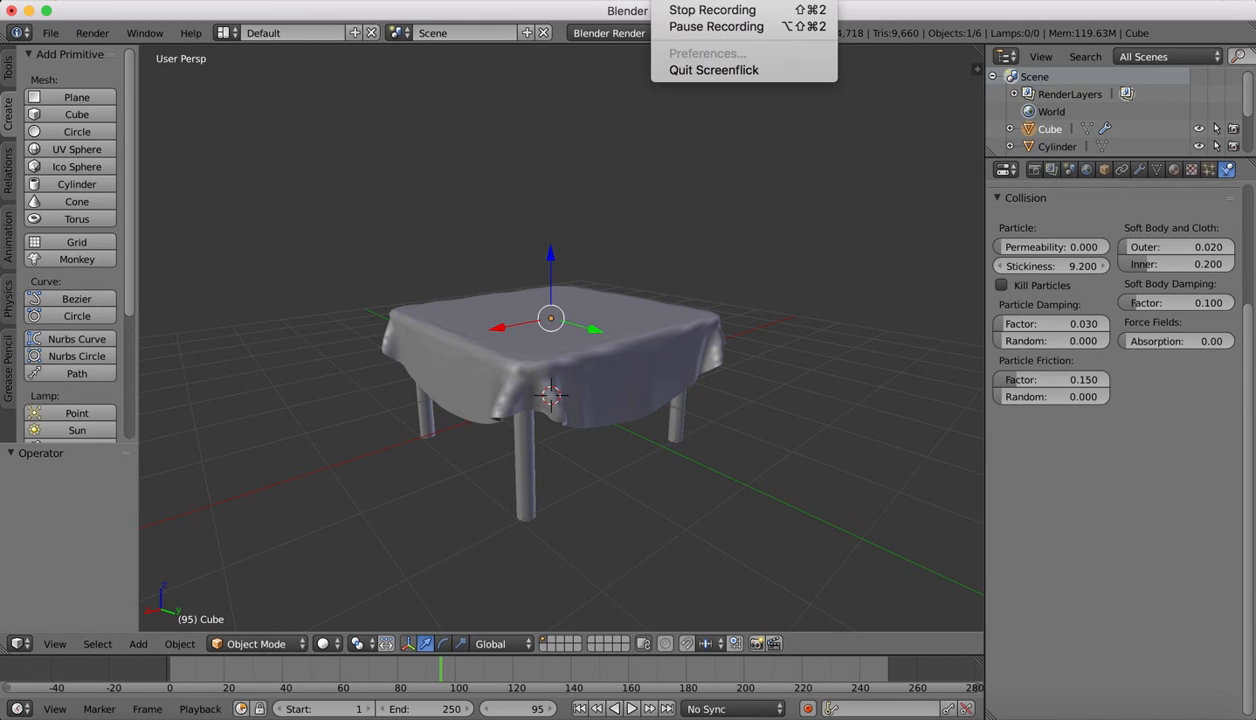